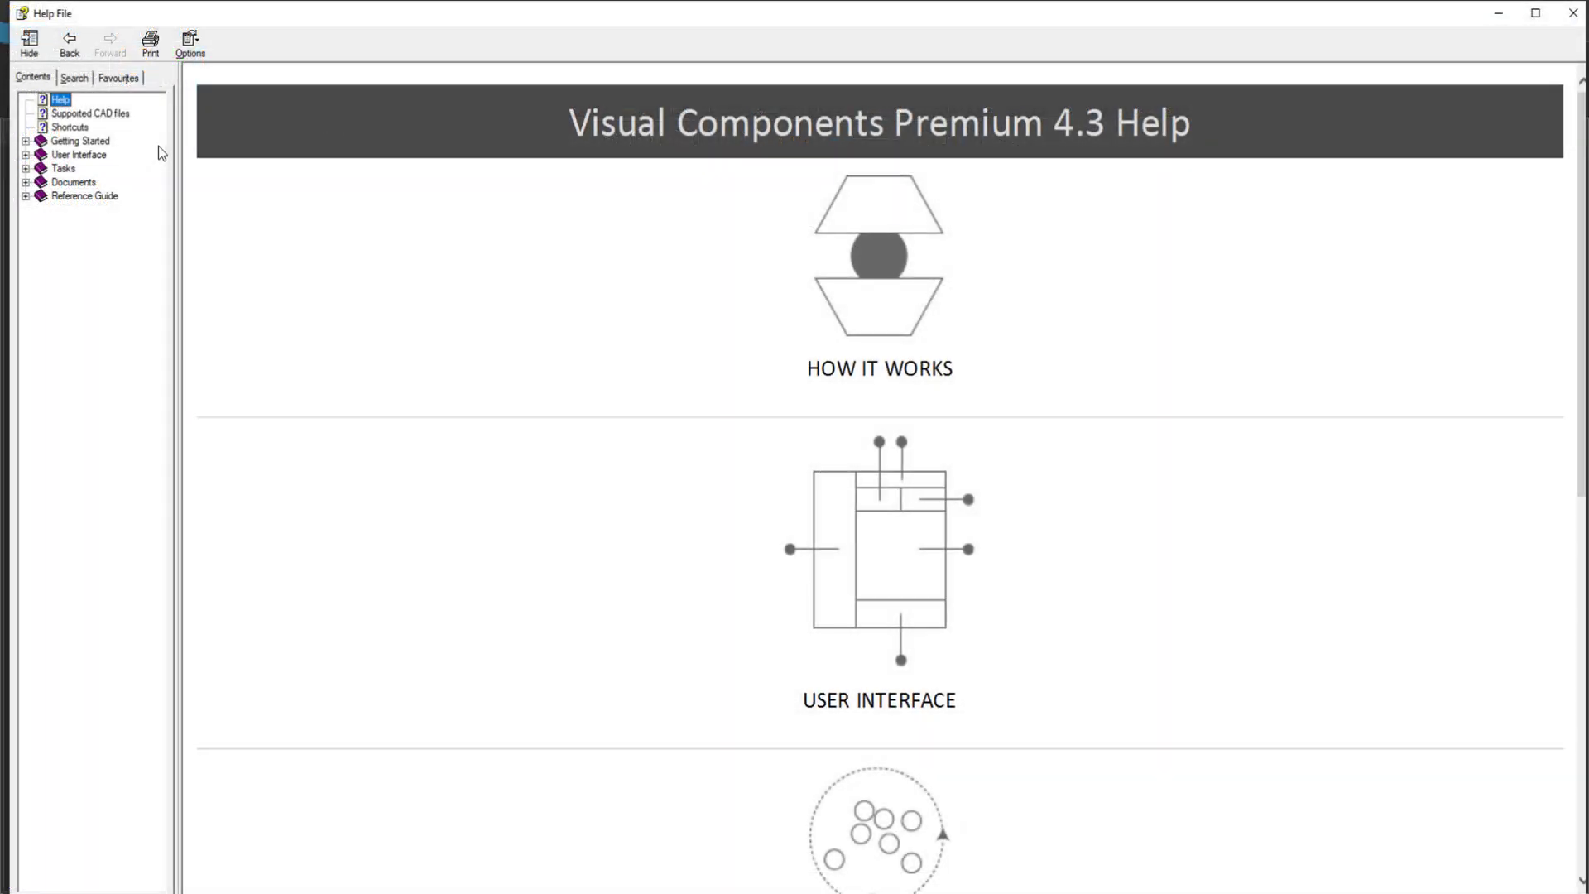
Review the Supported CAD files help page and scroll through its format table
{"action": "left_click", "coordinate": [112, 115]}
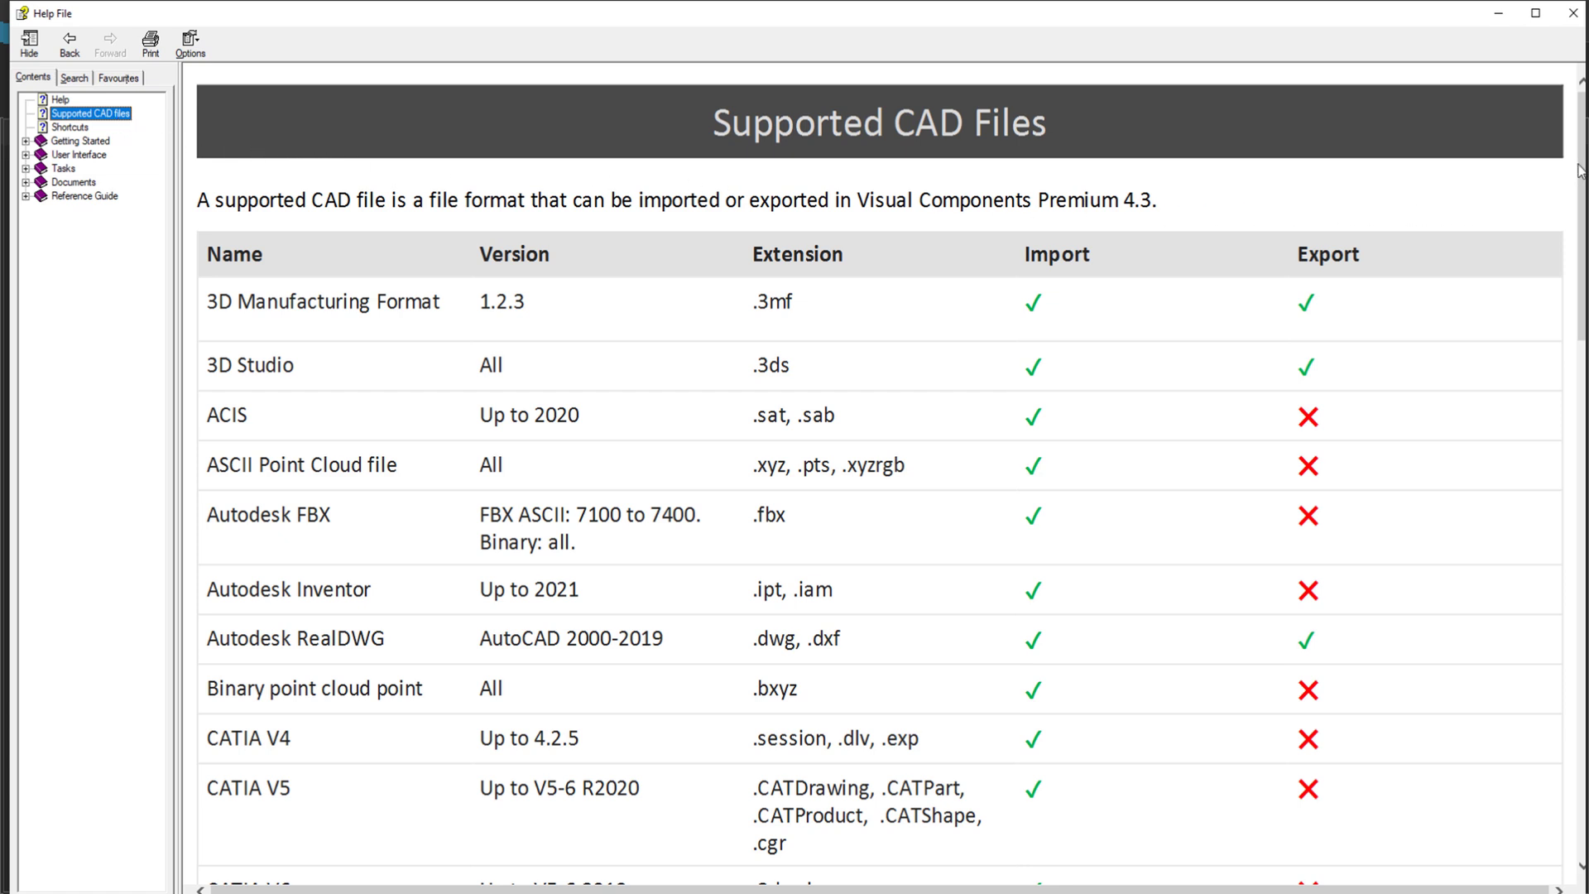
{"action": "left_click_drag", "start_coordinate": [1582, 171], "coordinate": [1579, 517]}
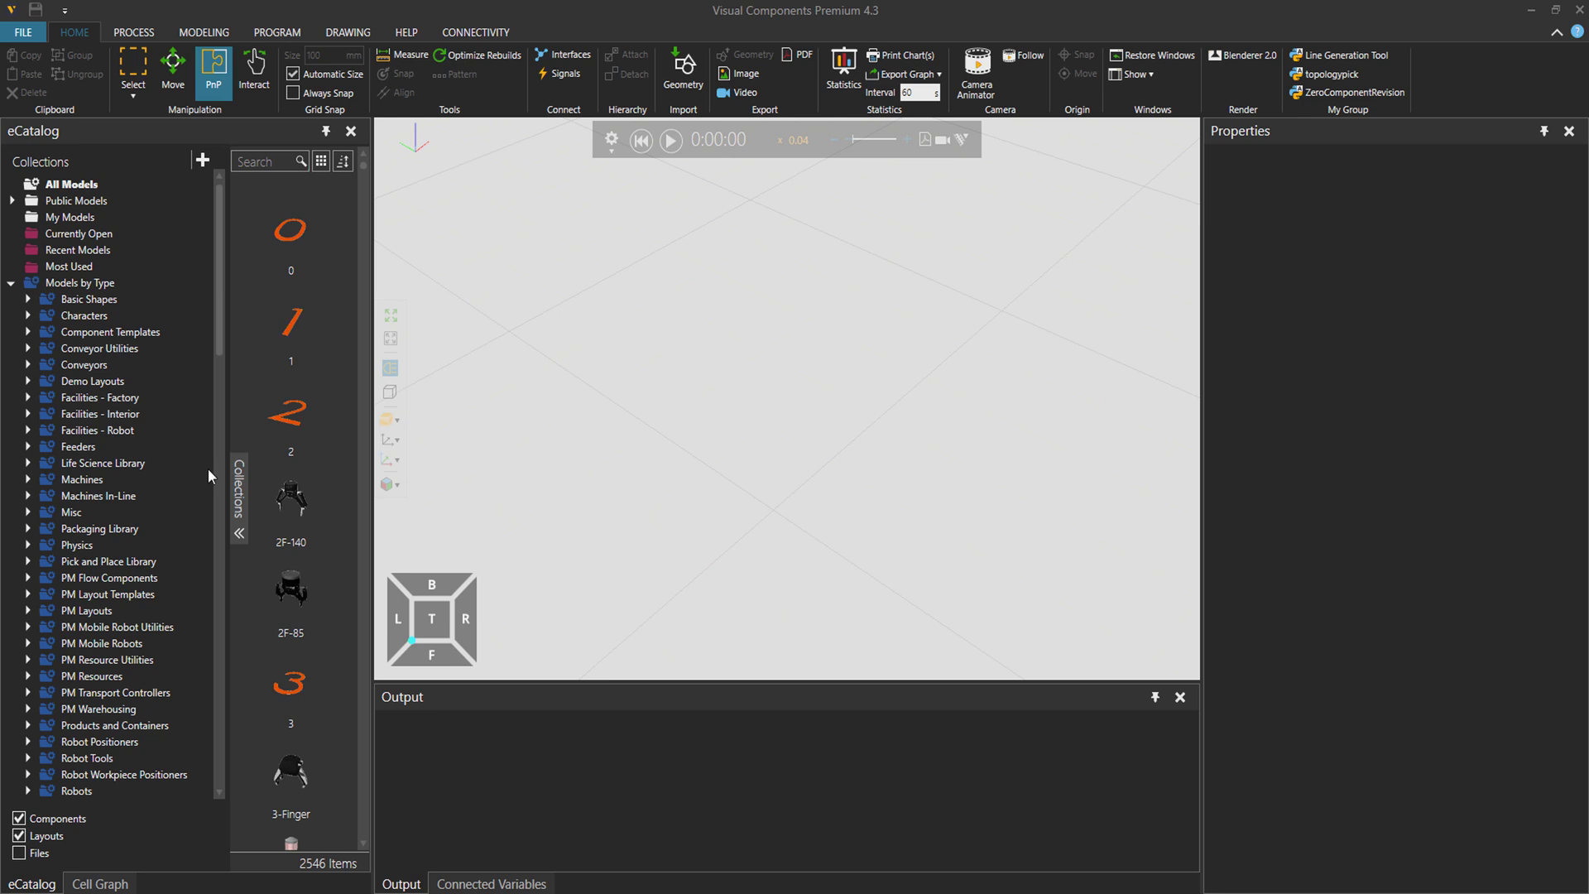
Load Robot Sample.stp as geometry and raise tessellation quality to High
{"action": "left_click", "coordinate": [682, 79]}
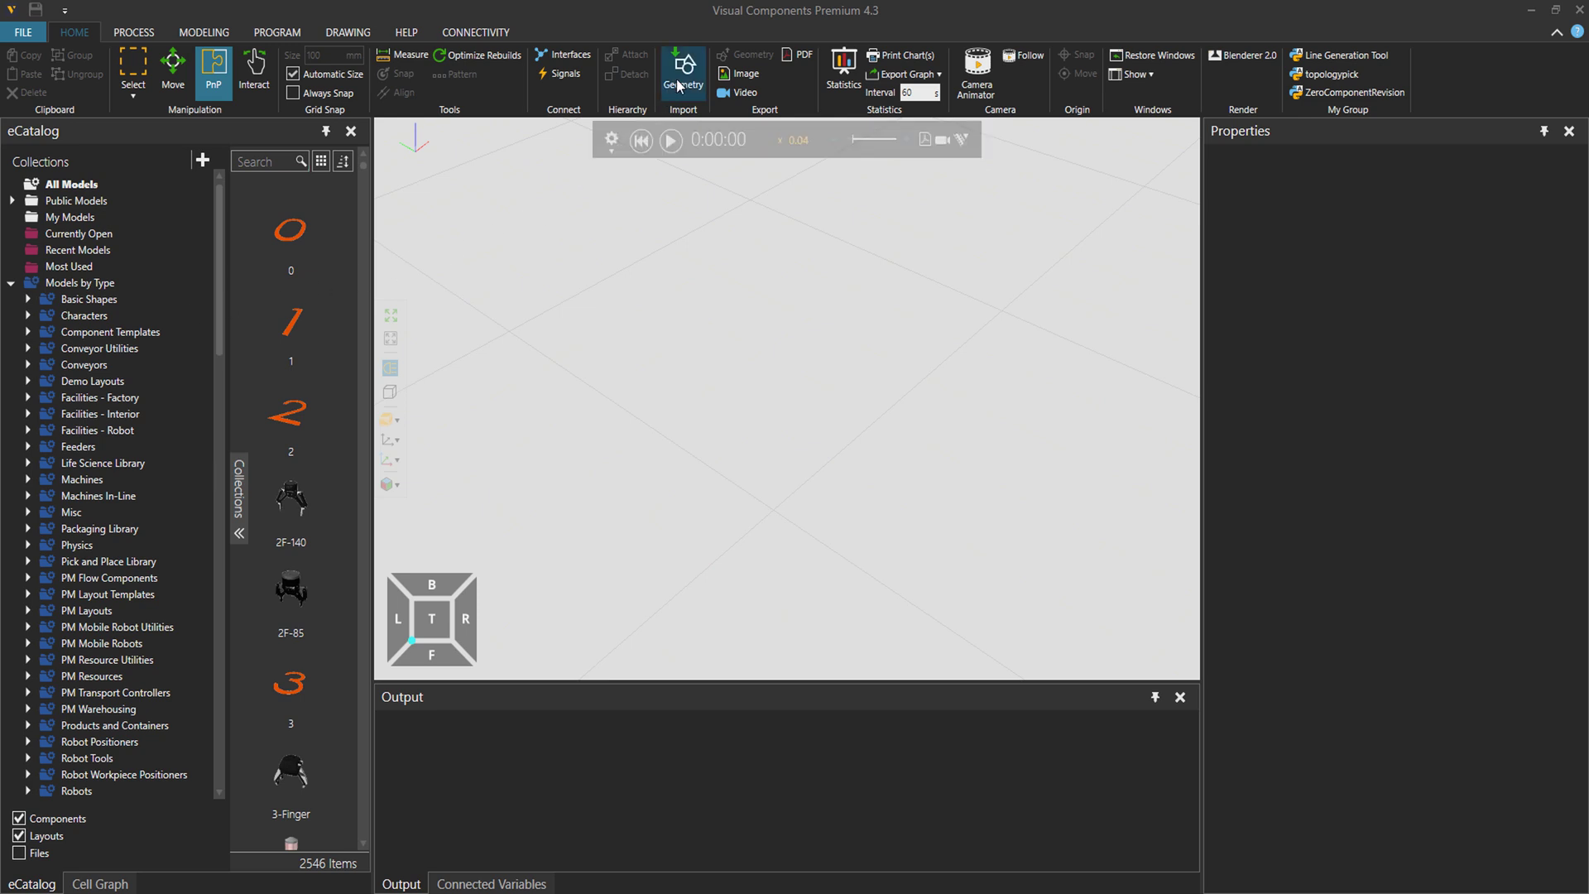
{"action": "left_click", "coordinate": [149, 126]}
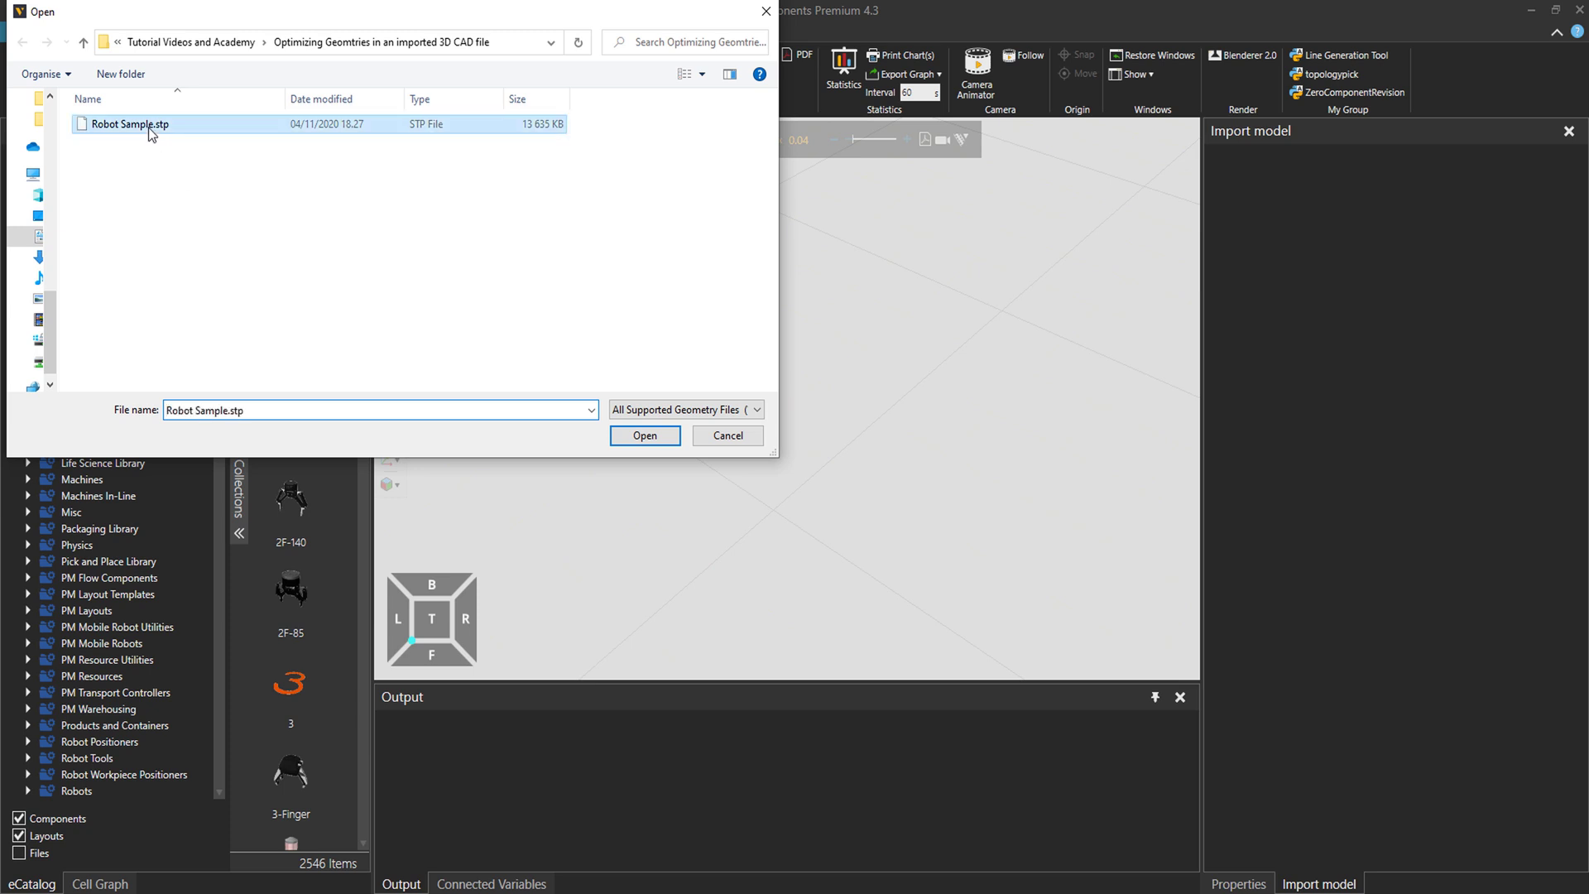
{"action": "left_click", "coordinate": [632, 430]}
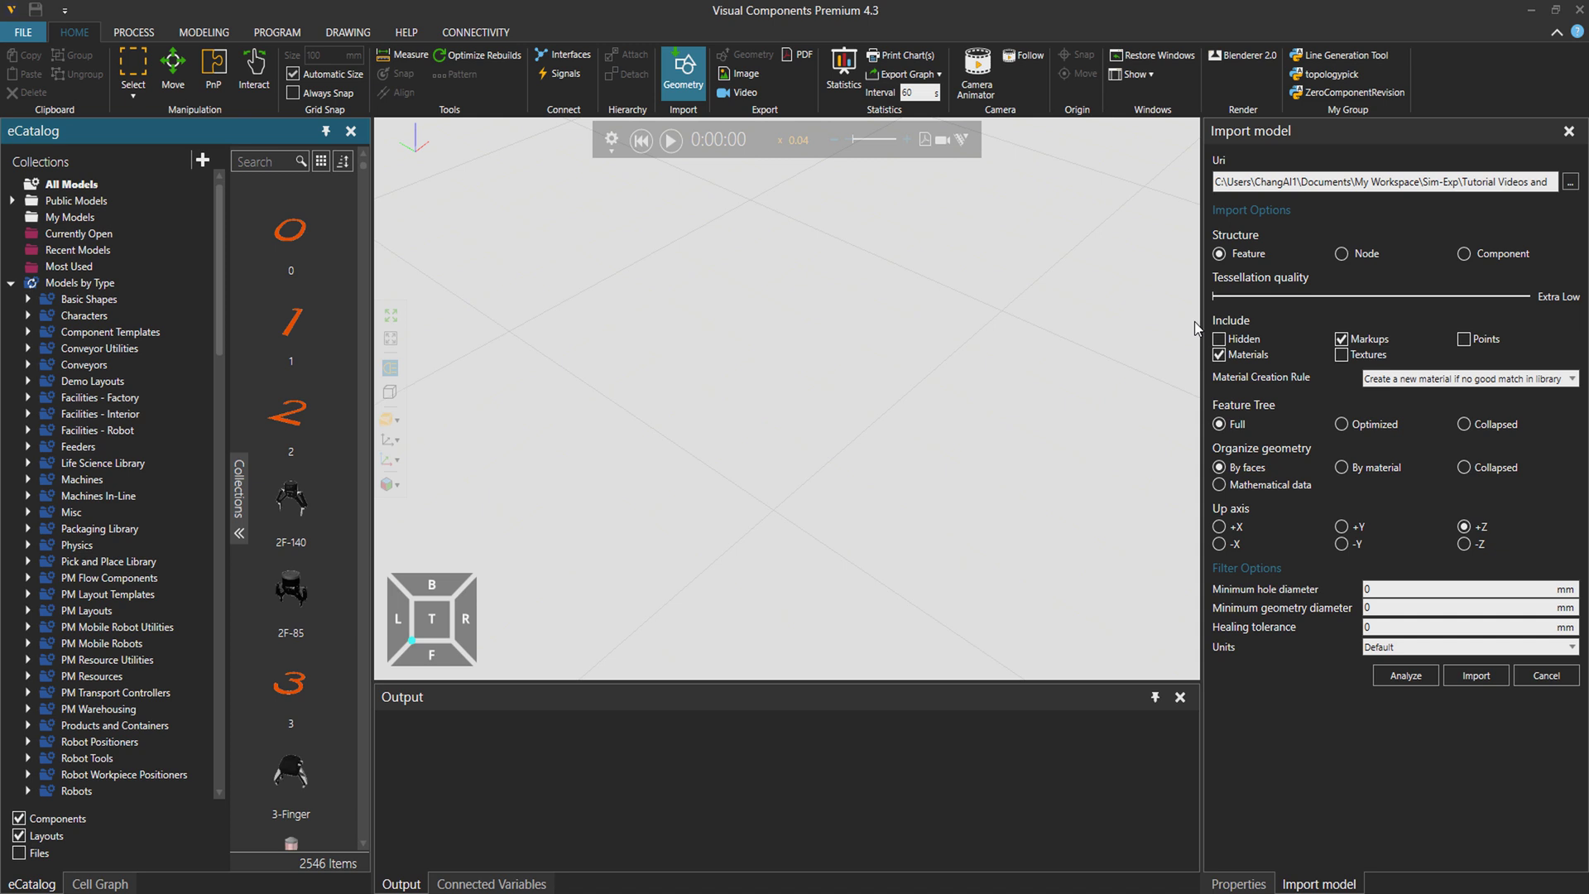
{"action": "left_click", "coordinate": [1212, 297]}
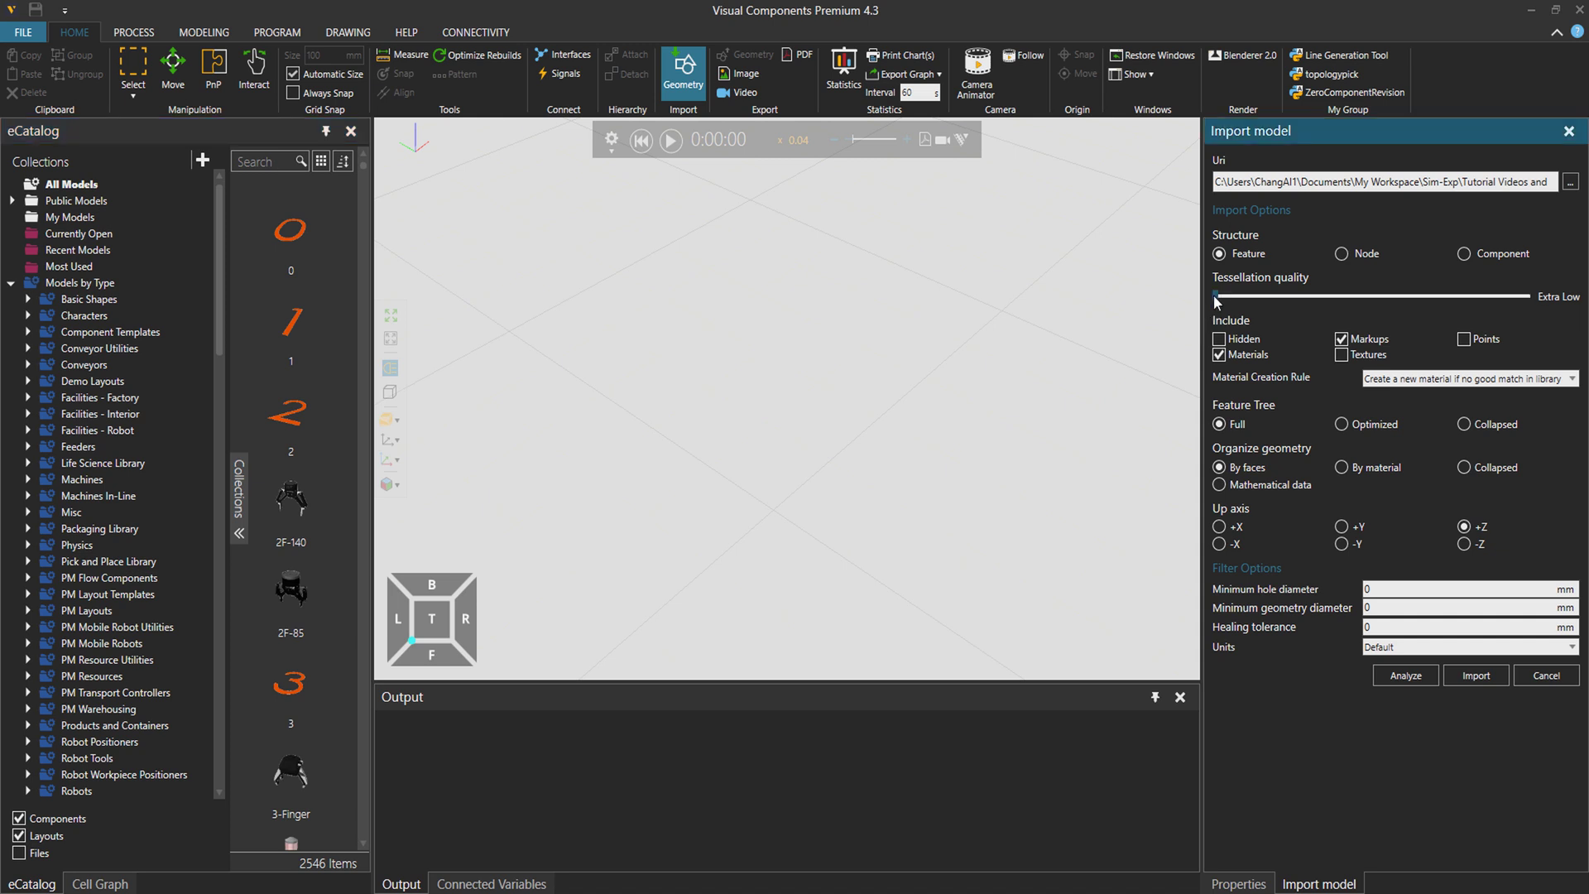
{"action": "mouse_move", "coordinate": [1215, 302]}
{"action": "left_mouse_down"}
{"action": "mouse_move", "coordinate": [1523, 299]}
{"action": "mouse_move", "coordinate": [1217, 304]}
{"action": "left_mouse_up"}
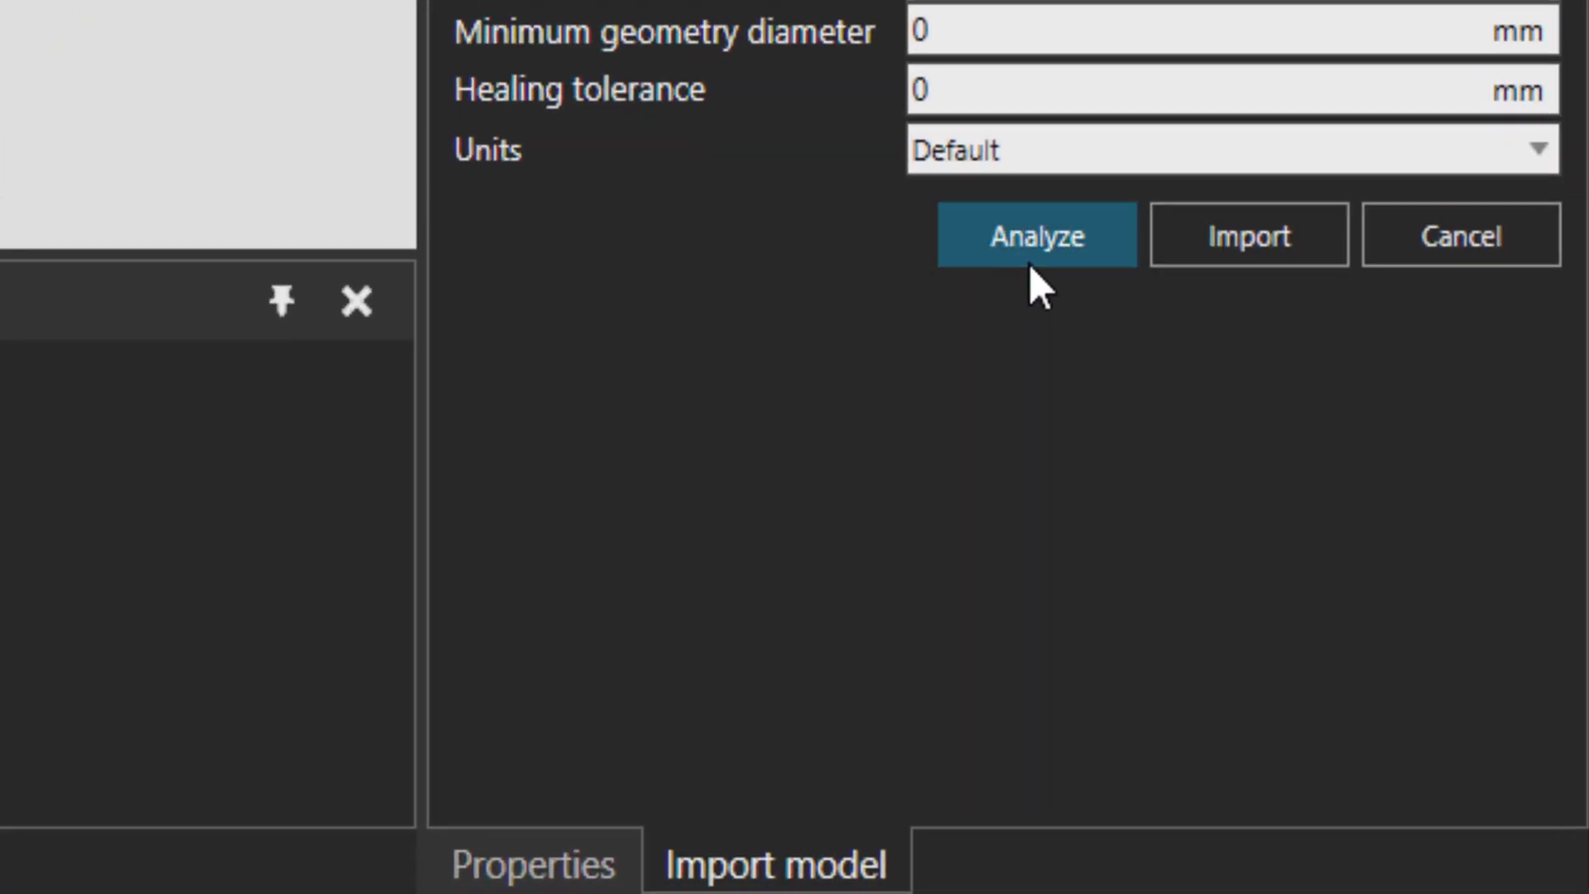
Analyze the robot file (about 270189 triangles estimated) and import it into the layout
{"action": "left_click", "coordinate": [1221, 466]}
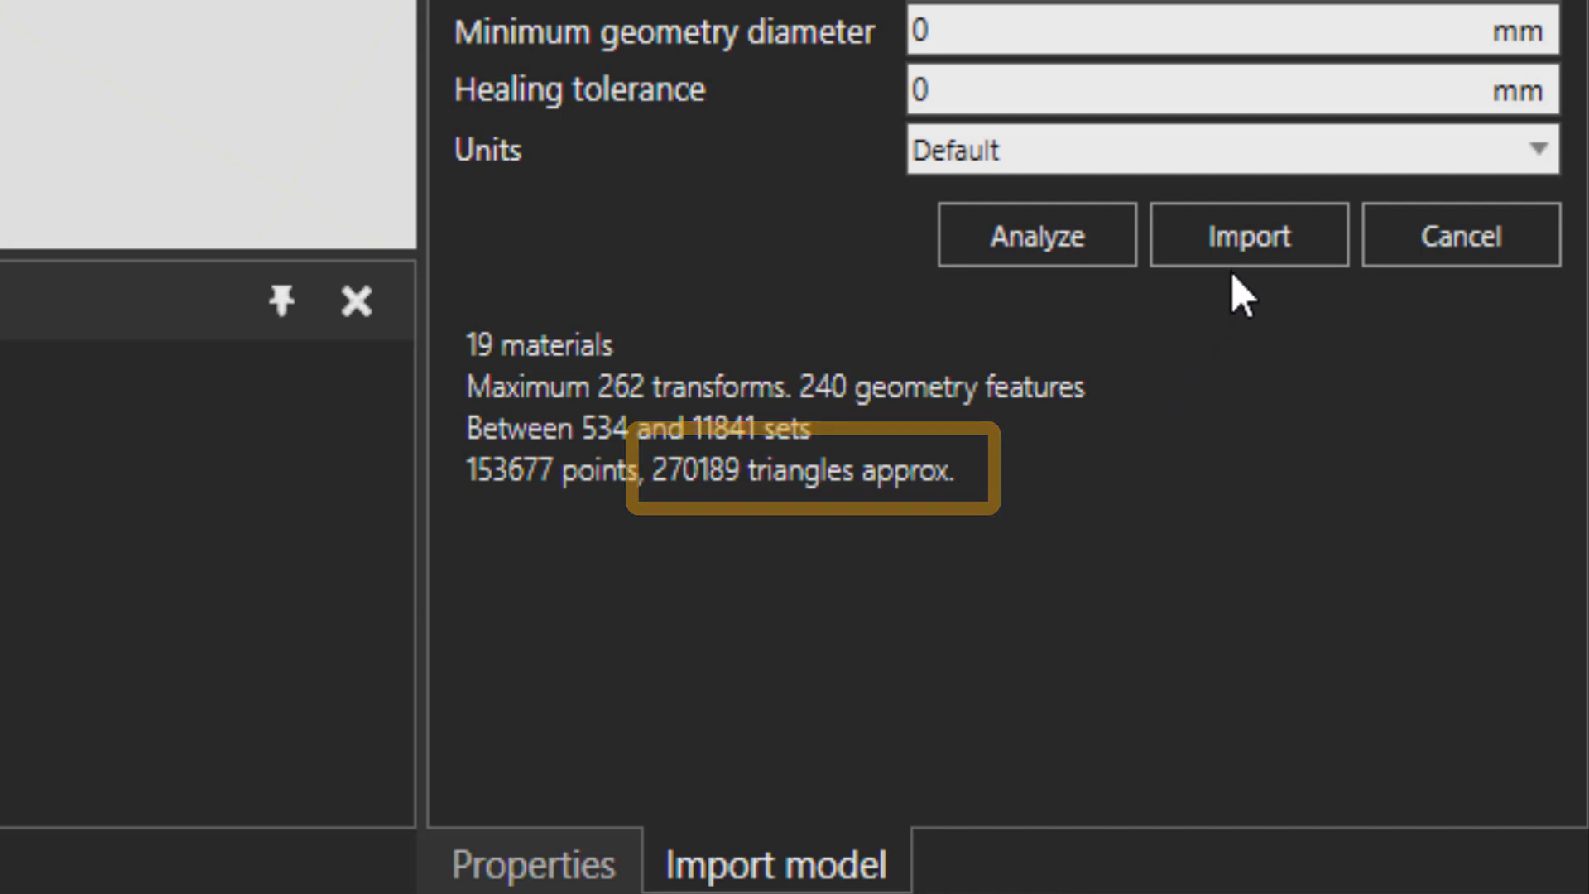
{"action": "left_click", "coordinate": [1249, 244]}
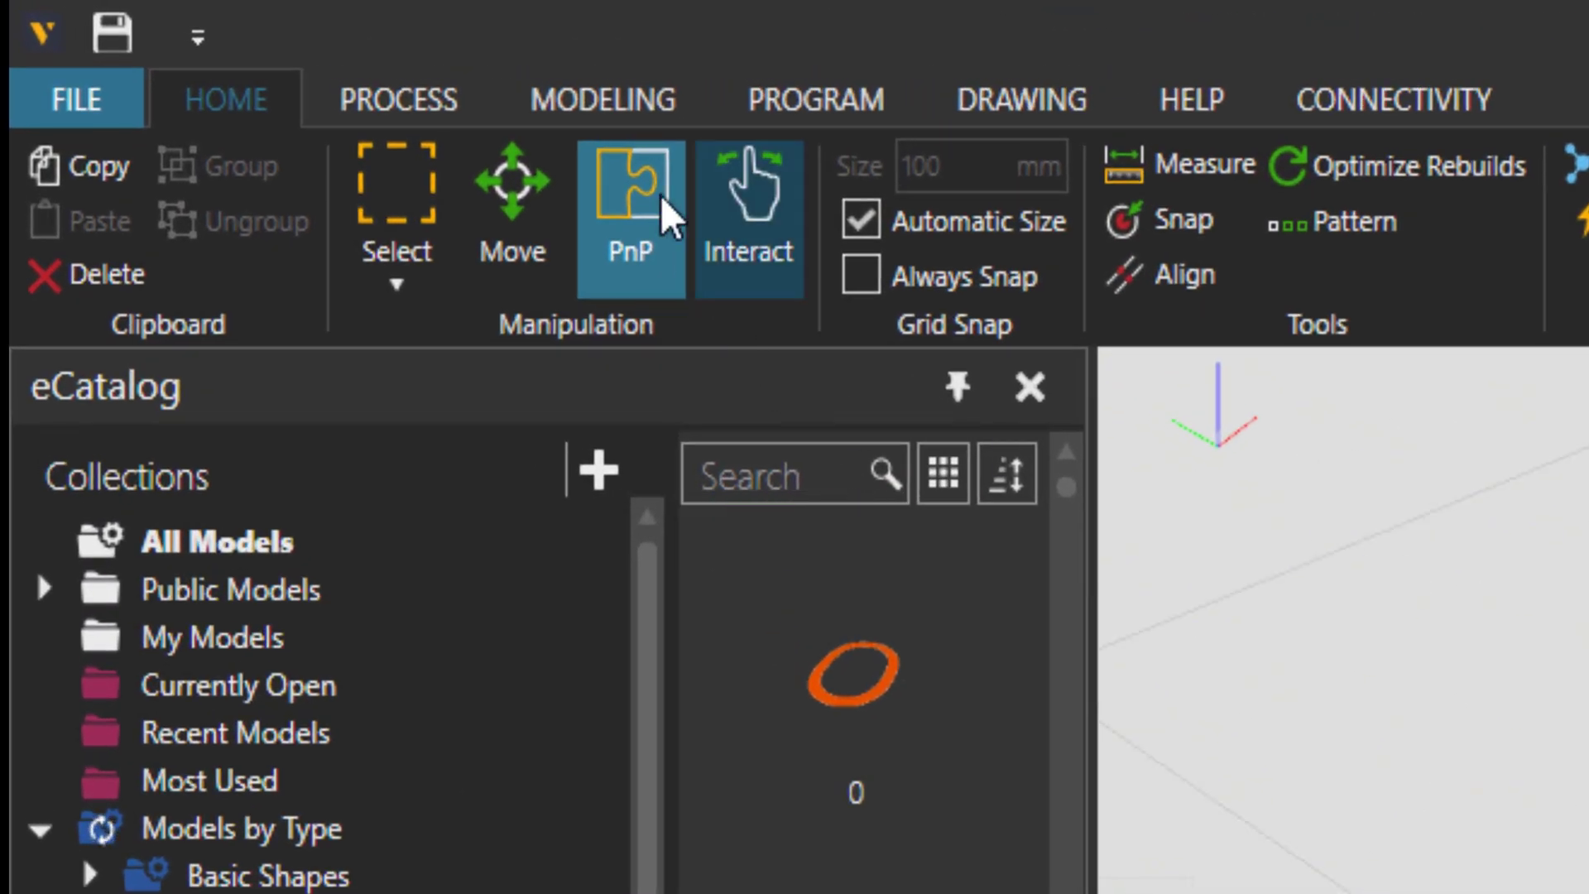
On the MODELING tab, select the robot base and open Decimate (max error 1 mm, quality 40)
{"action": "left_click", "coordinate": [637, 114]}
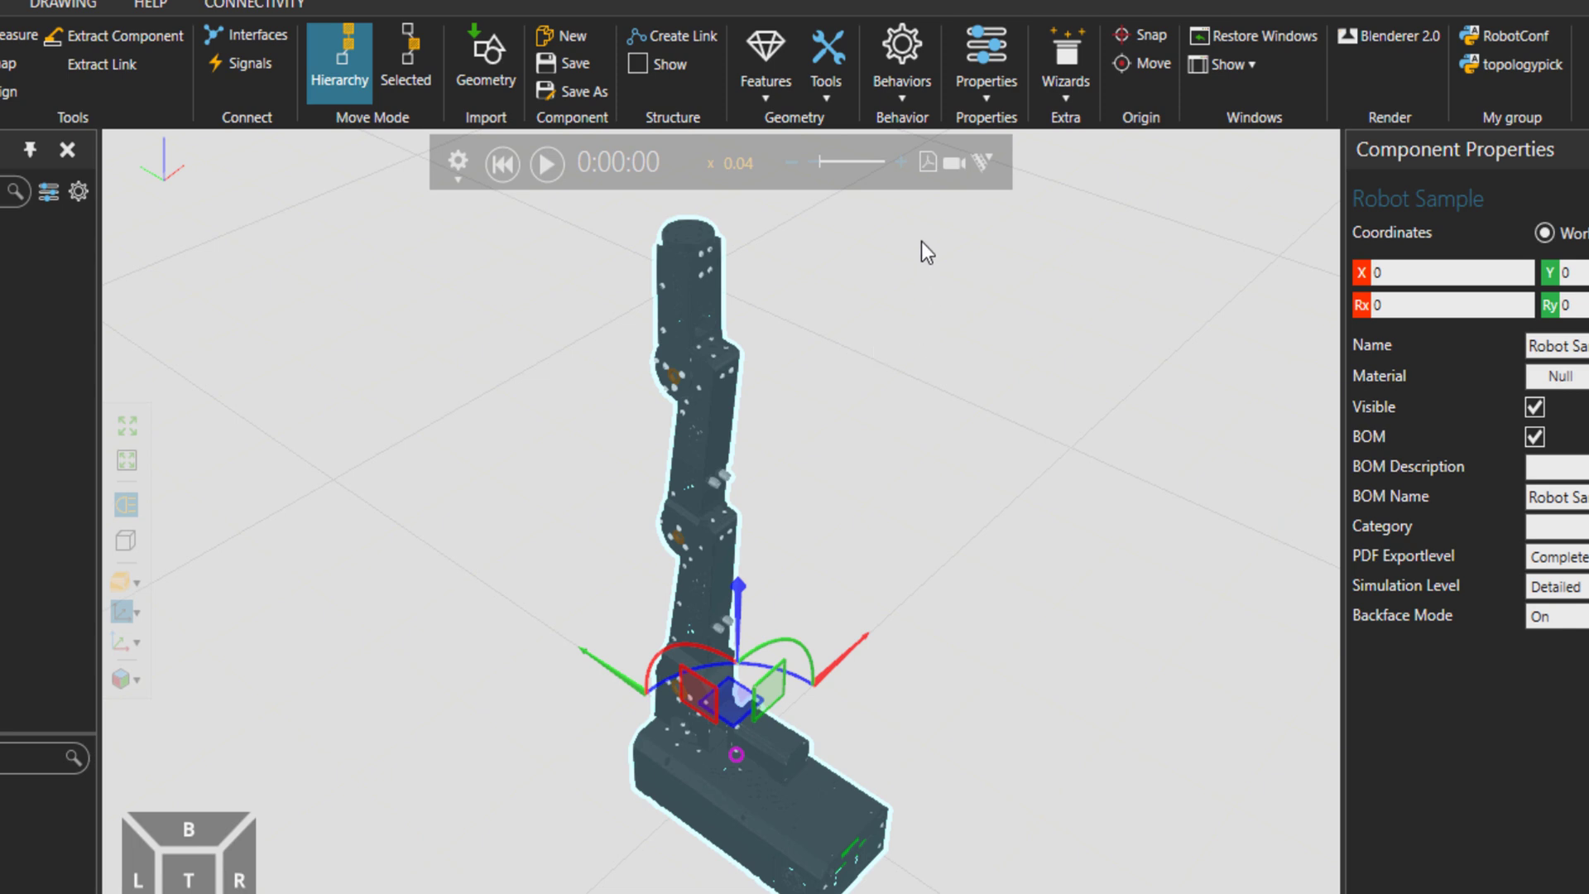
{"action": "left_click", "coordinate": [829, 81]}
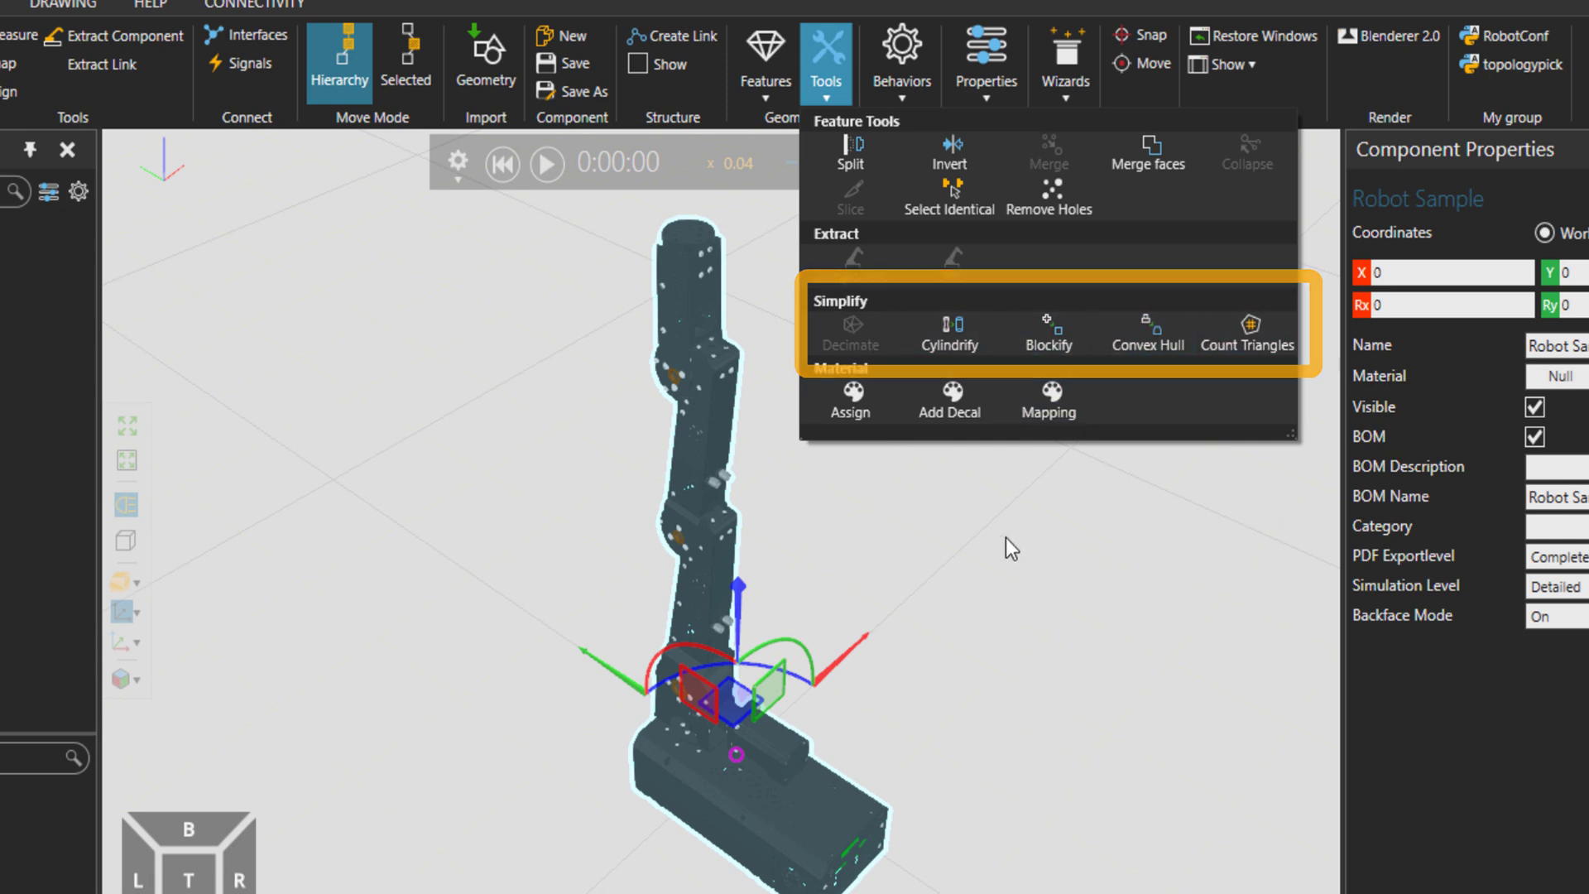
{"action": "left_click", "coordinate": [755, 786]}
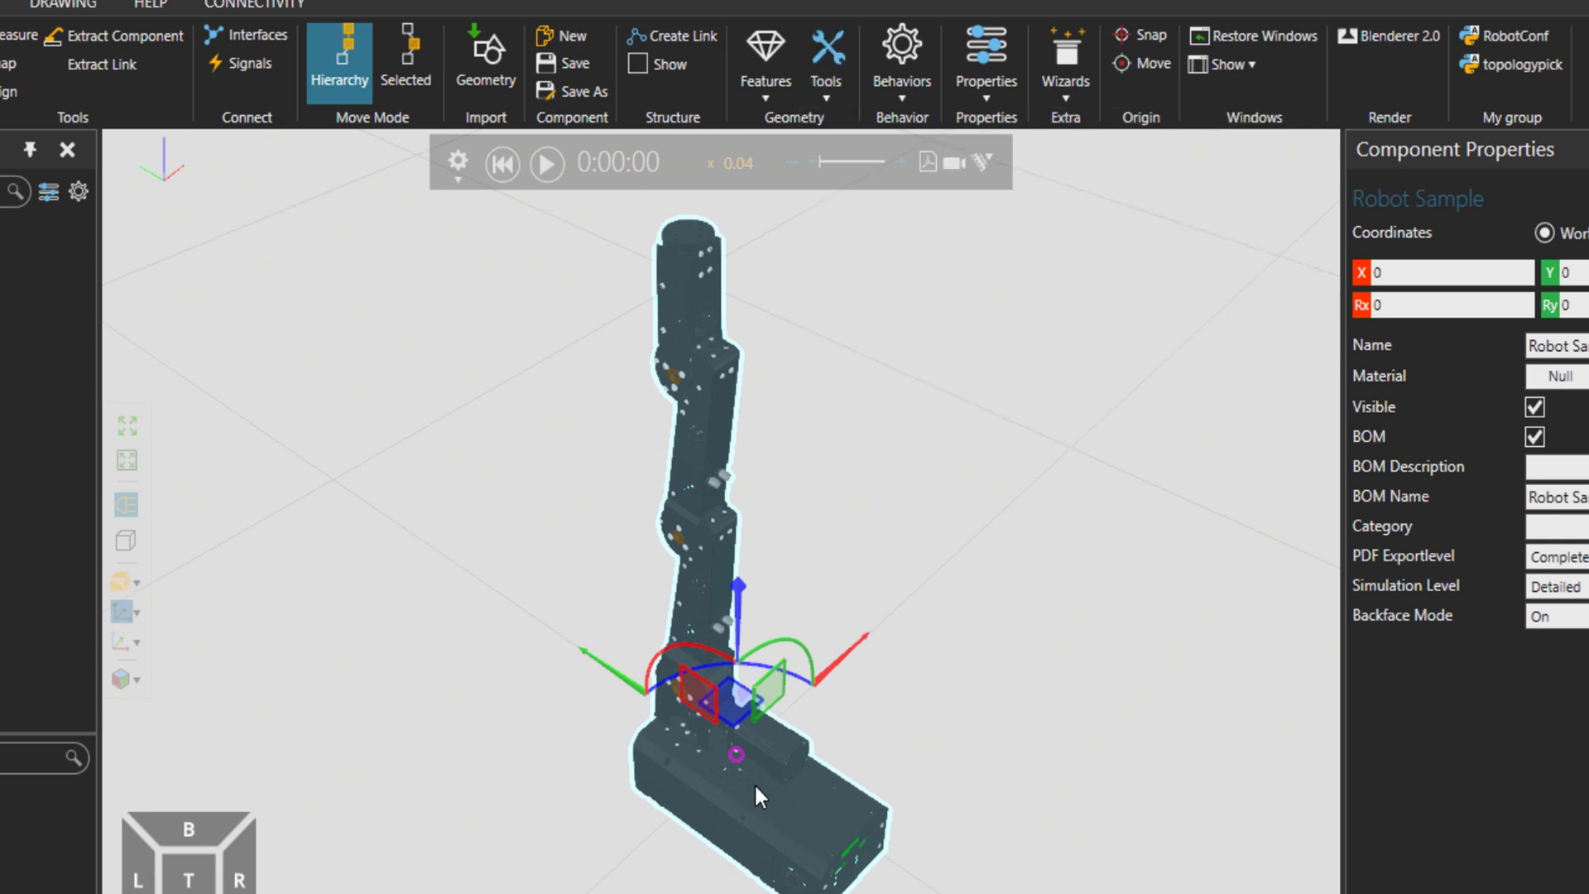
{"action": "left_click", "coordinate": [733, 787]}
{"action": "left_click", "coordinate": [830, 87]}
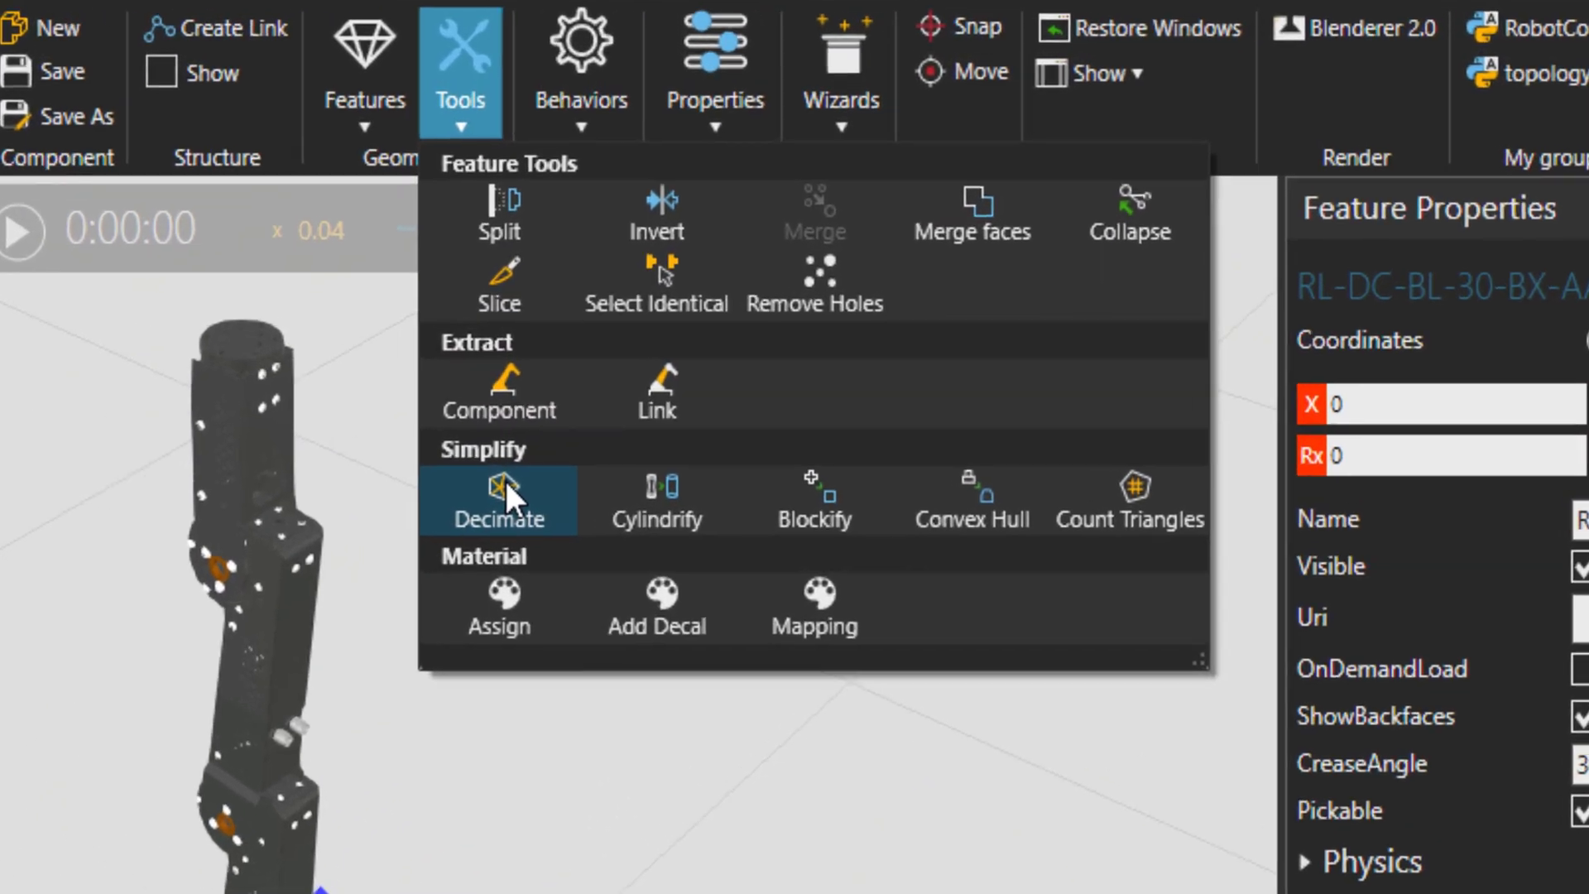
{"action": "left_click", "coordinate": [796, 358]}
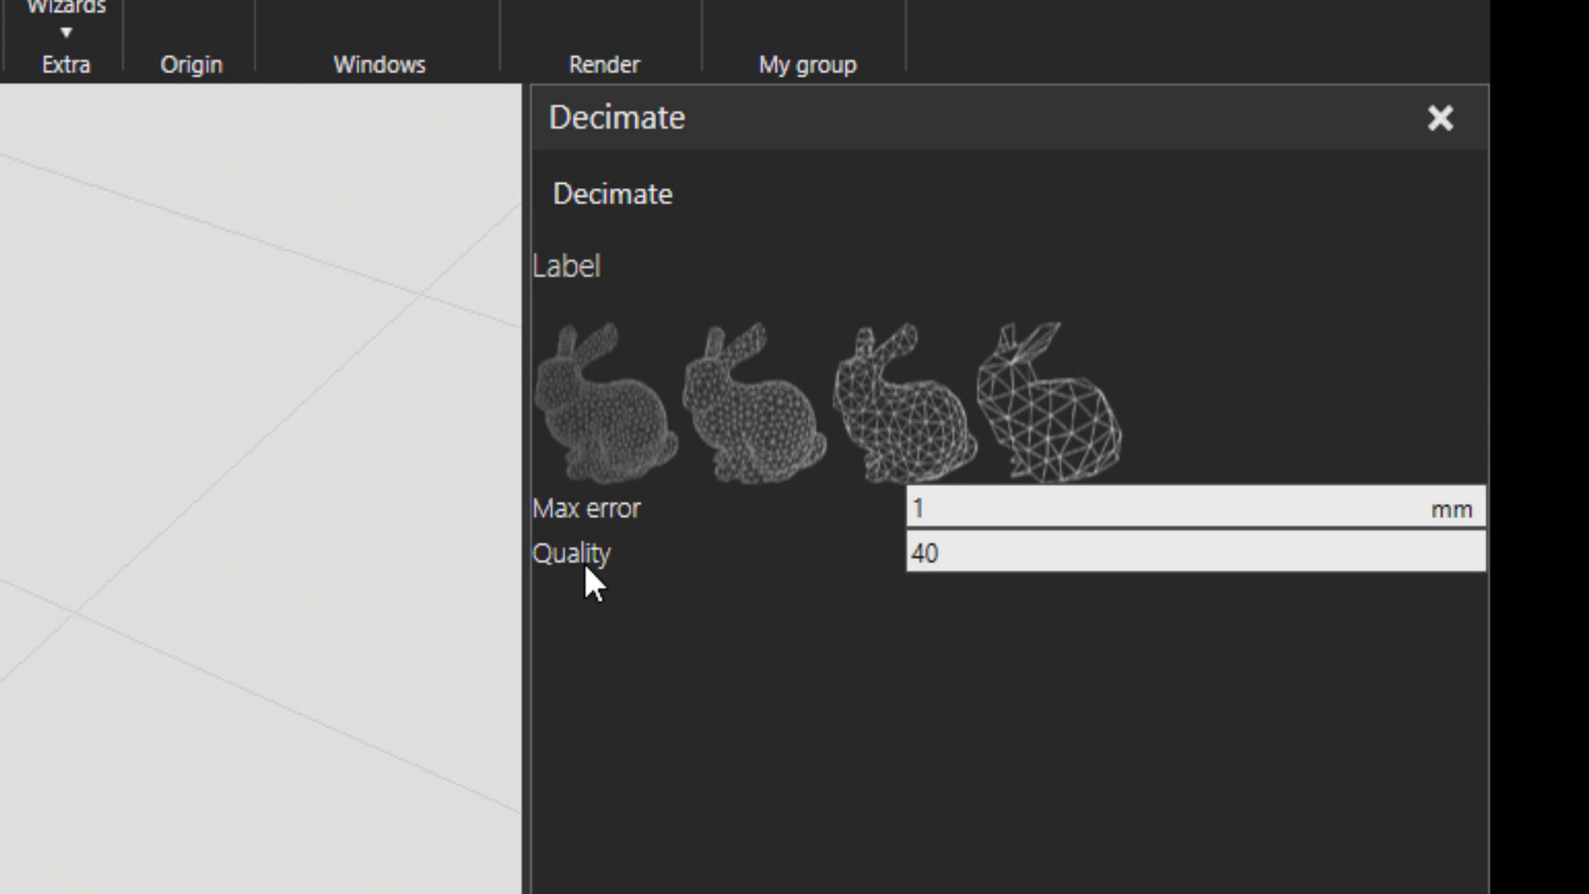
Decimate the robot base at quality 40, cutting it from 6342 to 4769 triangles, and inspect it
{"action": "double_click", "coordinate": [960, 553]}
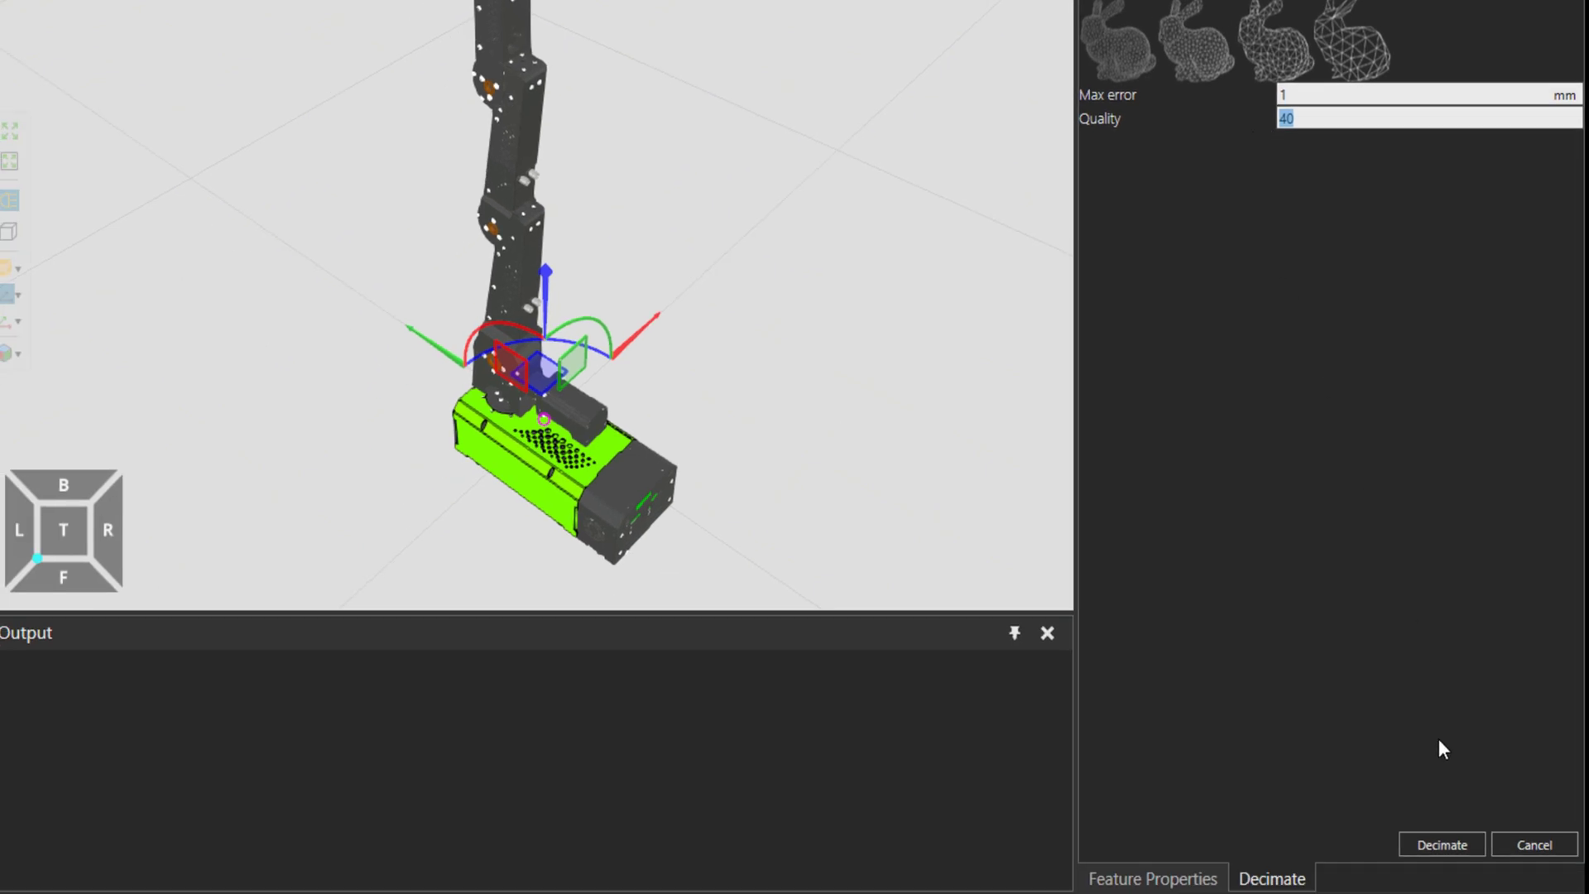
{"action": "left_click", "coordinate": [1437, 844]}
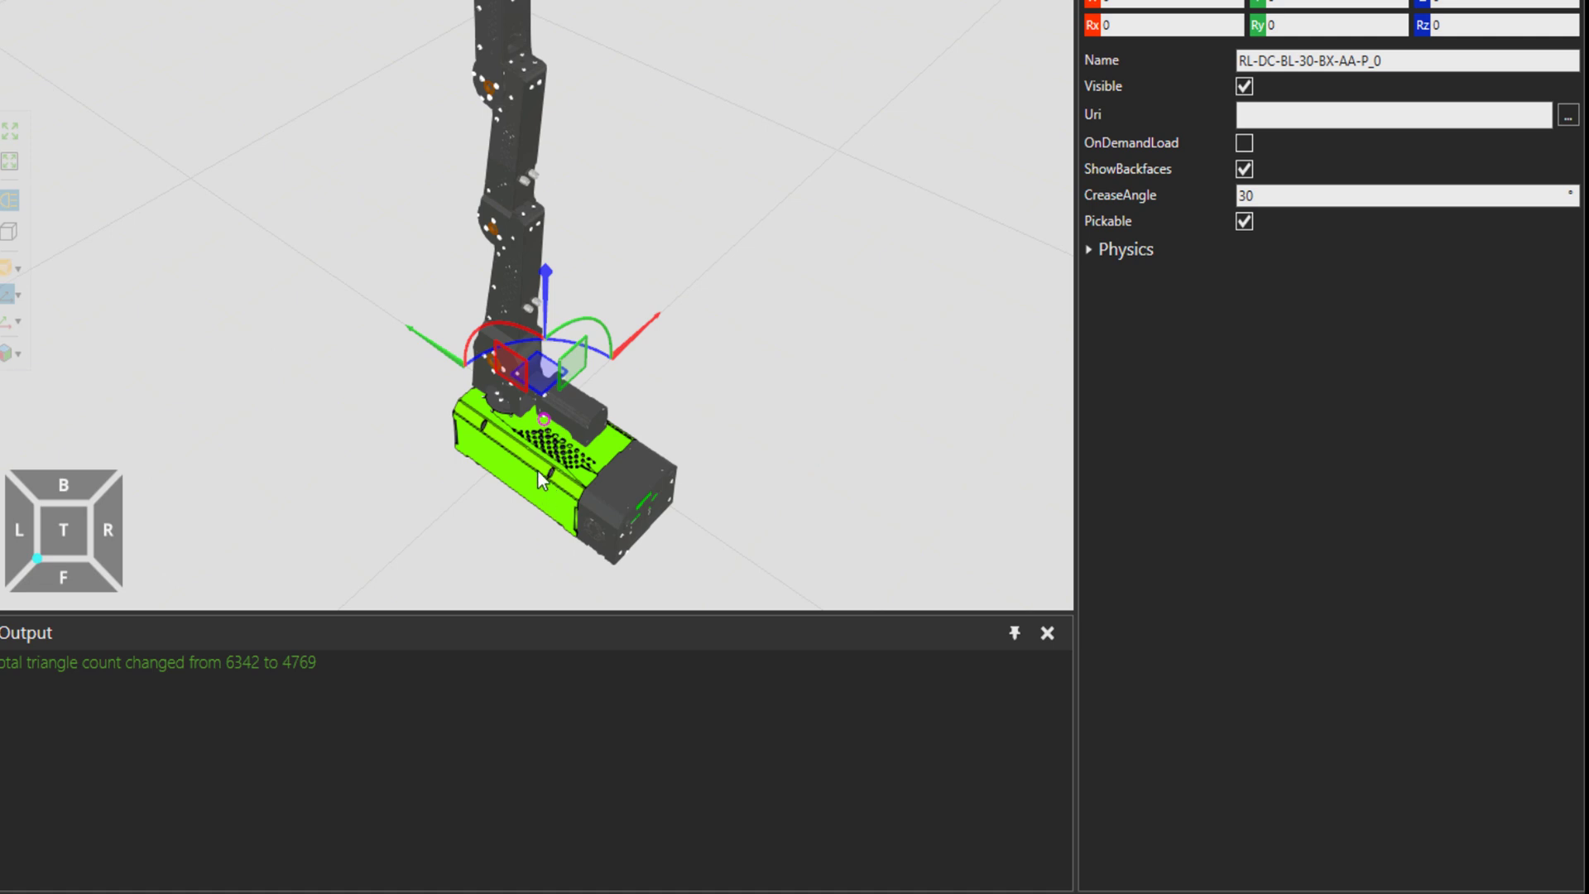
{"action": "scroll", "coordinate": [472, 525], "scroll_direction": "up", "scroll_amount": 3}
{"action": "left_click", "coordinate": [473, 525]}
{"action": "scroll", "coordinate": [488, 517], "scroll_direction": "up", "scroll_amount": 2}
{"action": "right_click_drag", "start_coordinate": [505, 507], "coordinate": [471, 507]}
{"action": "scroll", "coordinate": [549, 484], "scroll_direction": "up", "scroll_amount": 5}
{"action": "scroll", "coordinate": [548, 484], "scroll_direction": "down", "scroll_amount": 5}
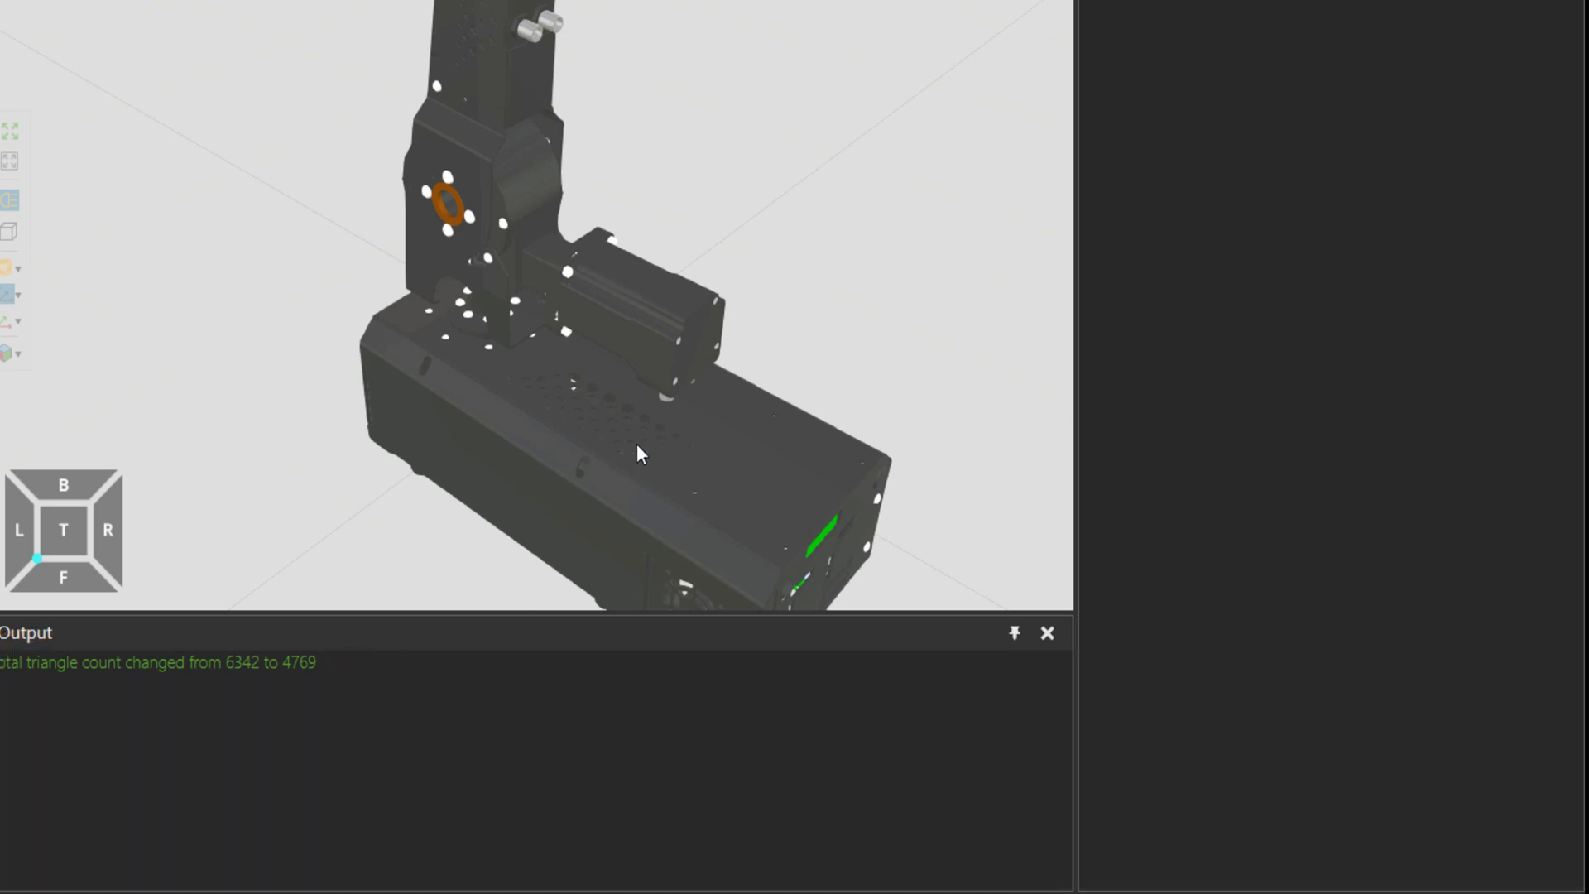
{"action": "middle_click_drag", "start_coordinate": [638, 443], "coordinate": [641, 375]}
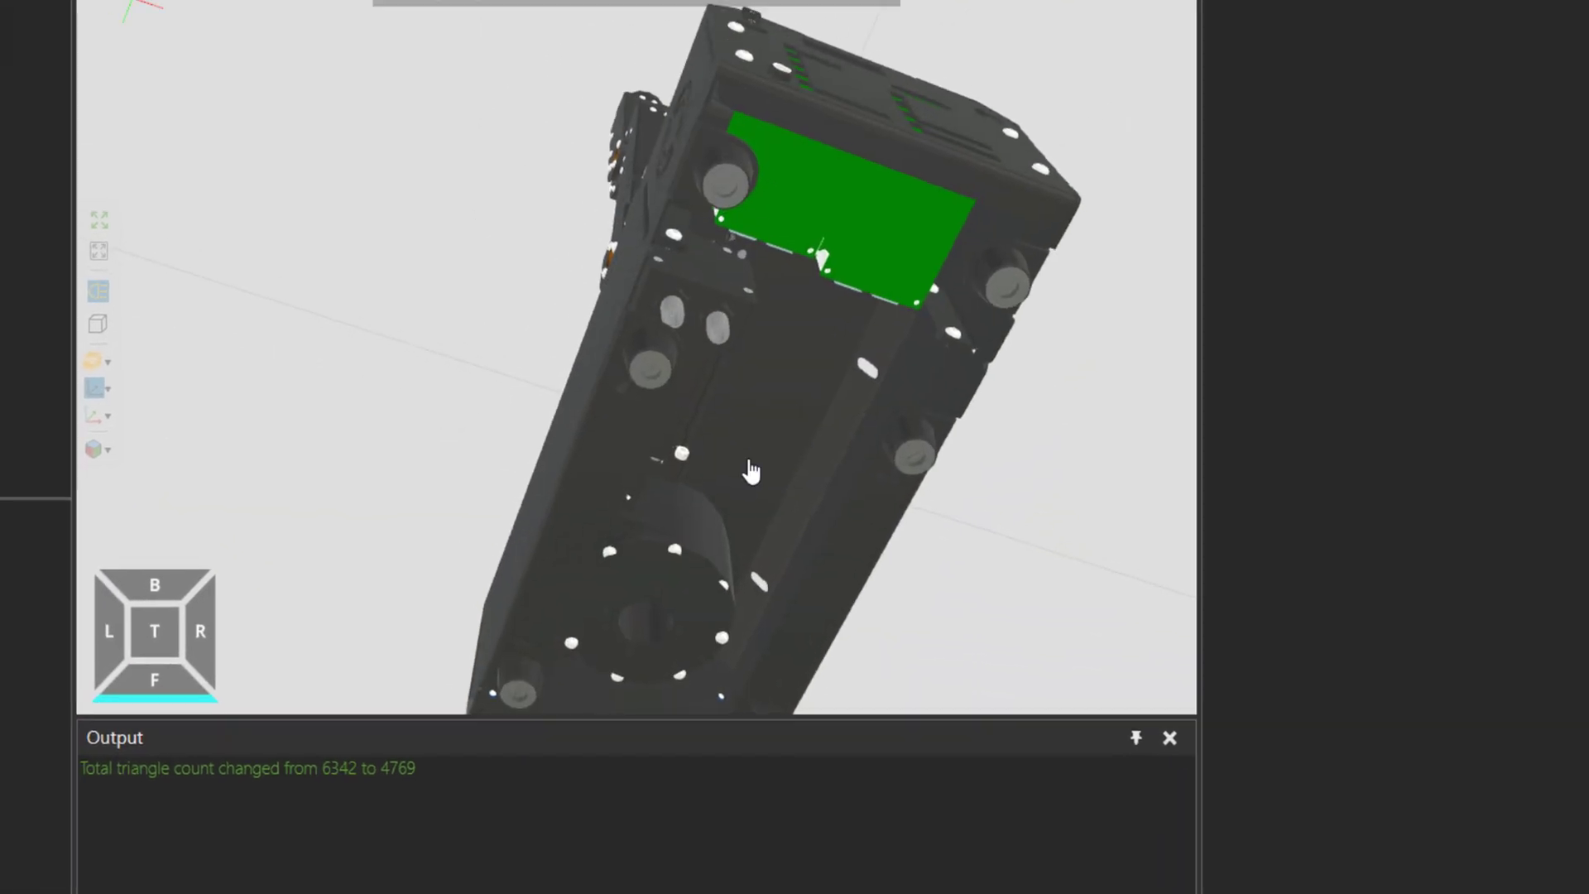
{"action": "middle_click_drag", "start_coordinate": [751, 472], "coordinate": [956, 97]}
{"action": "left_click", "coordinate": [1093, 298]}
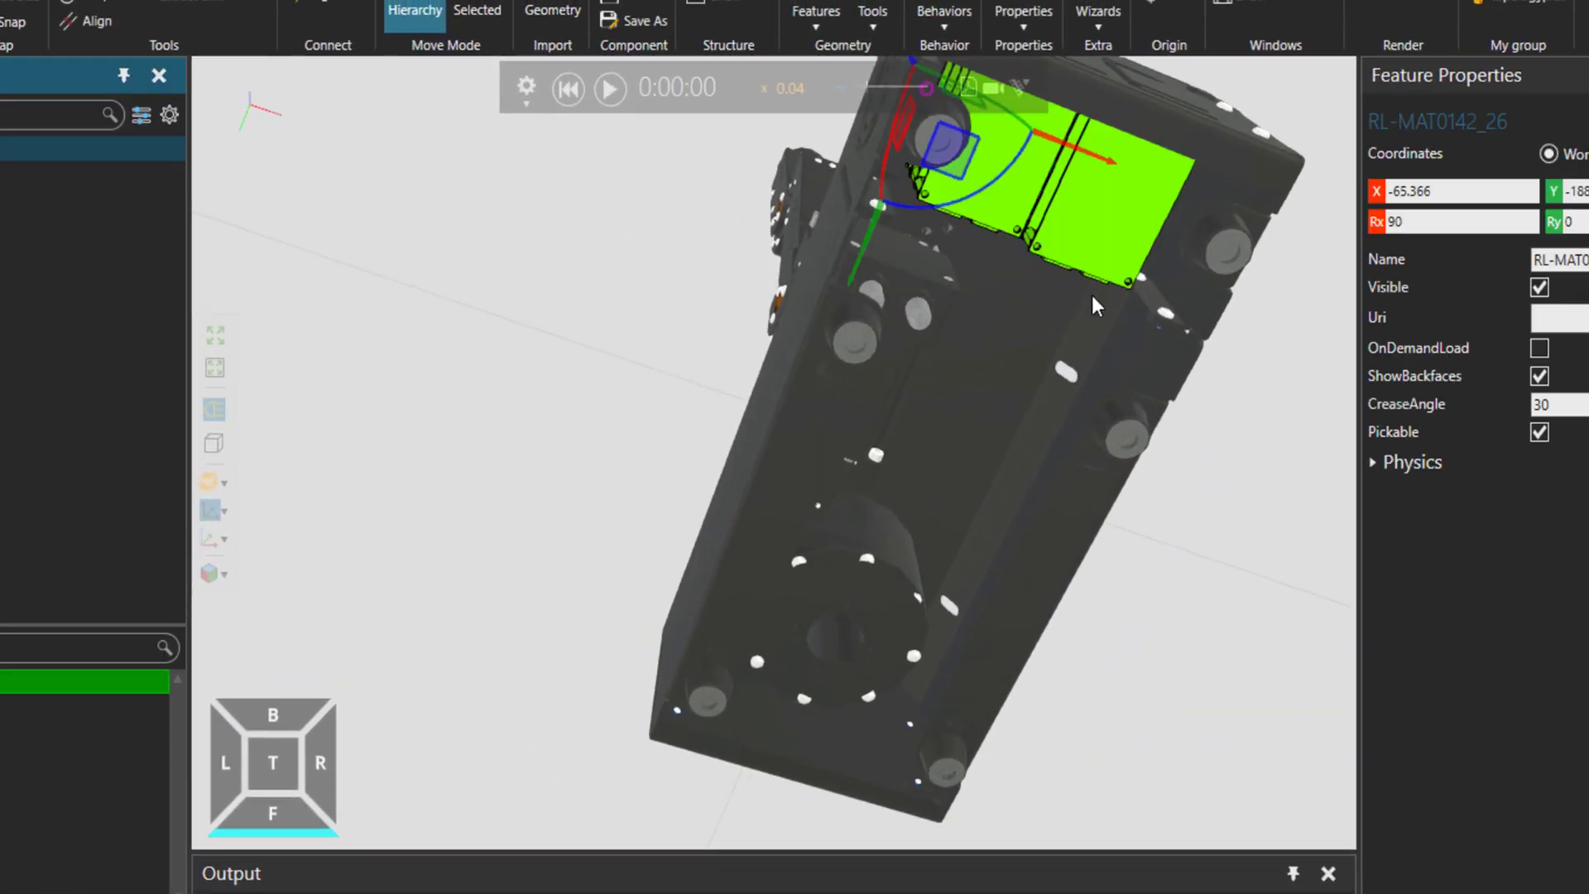
{"action": "left_click", "coordinate": [946, 308]}
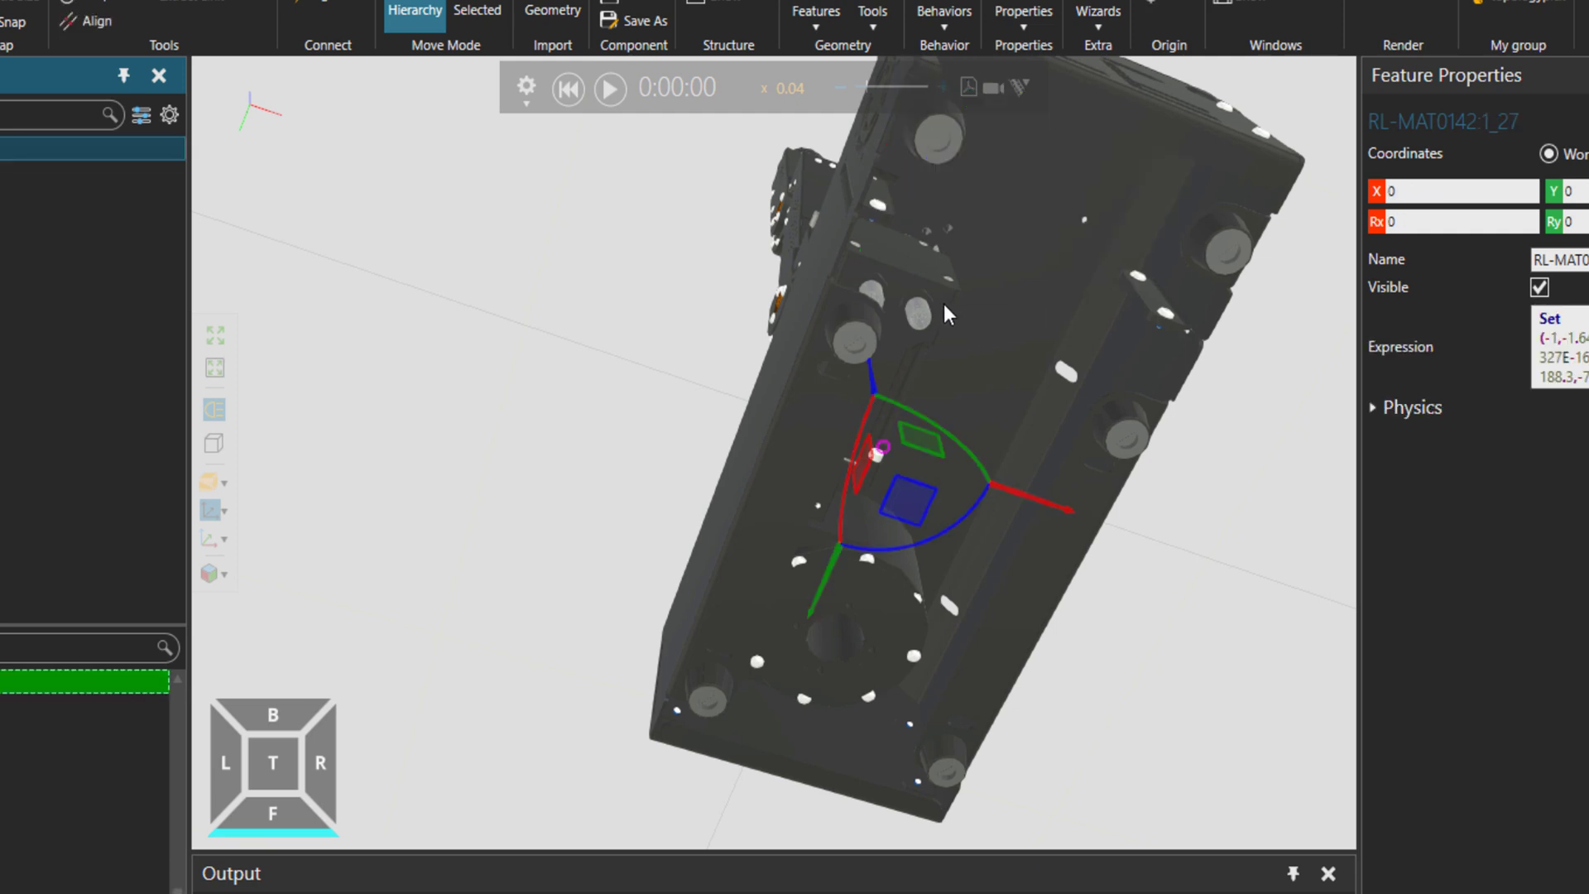
{"action": "left_click", "coordinate": [958, 336]}
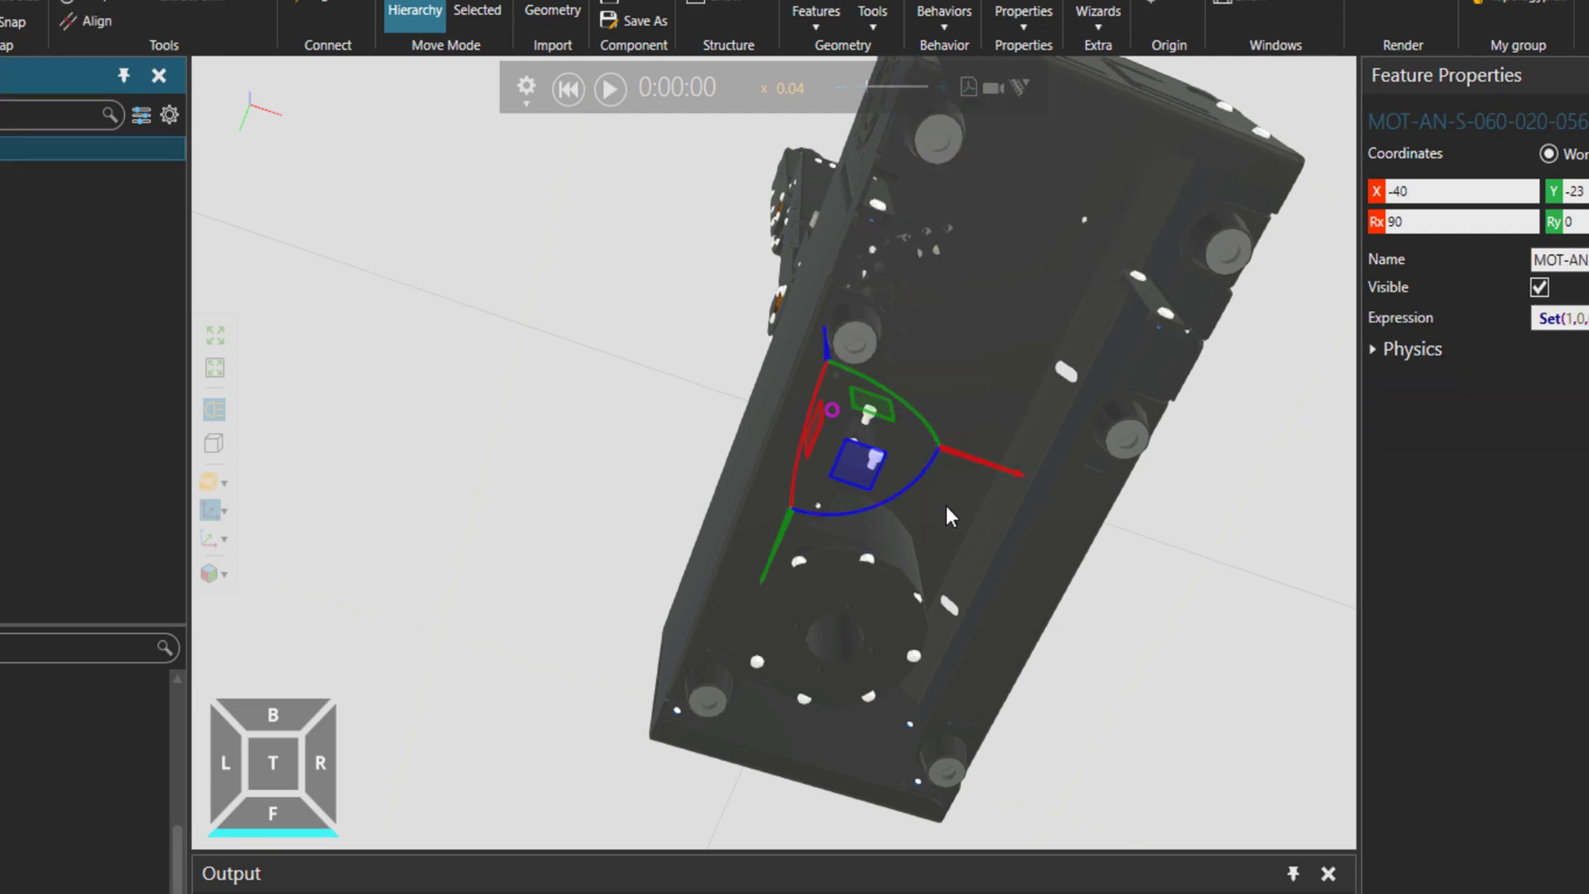
{"action": "left_click", "coordinate": [891, 589]}
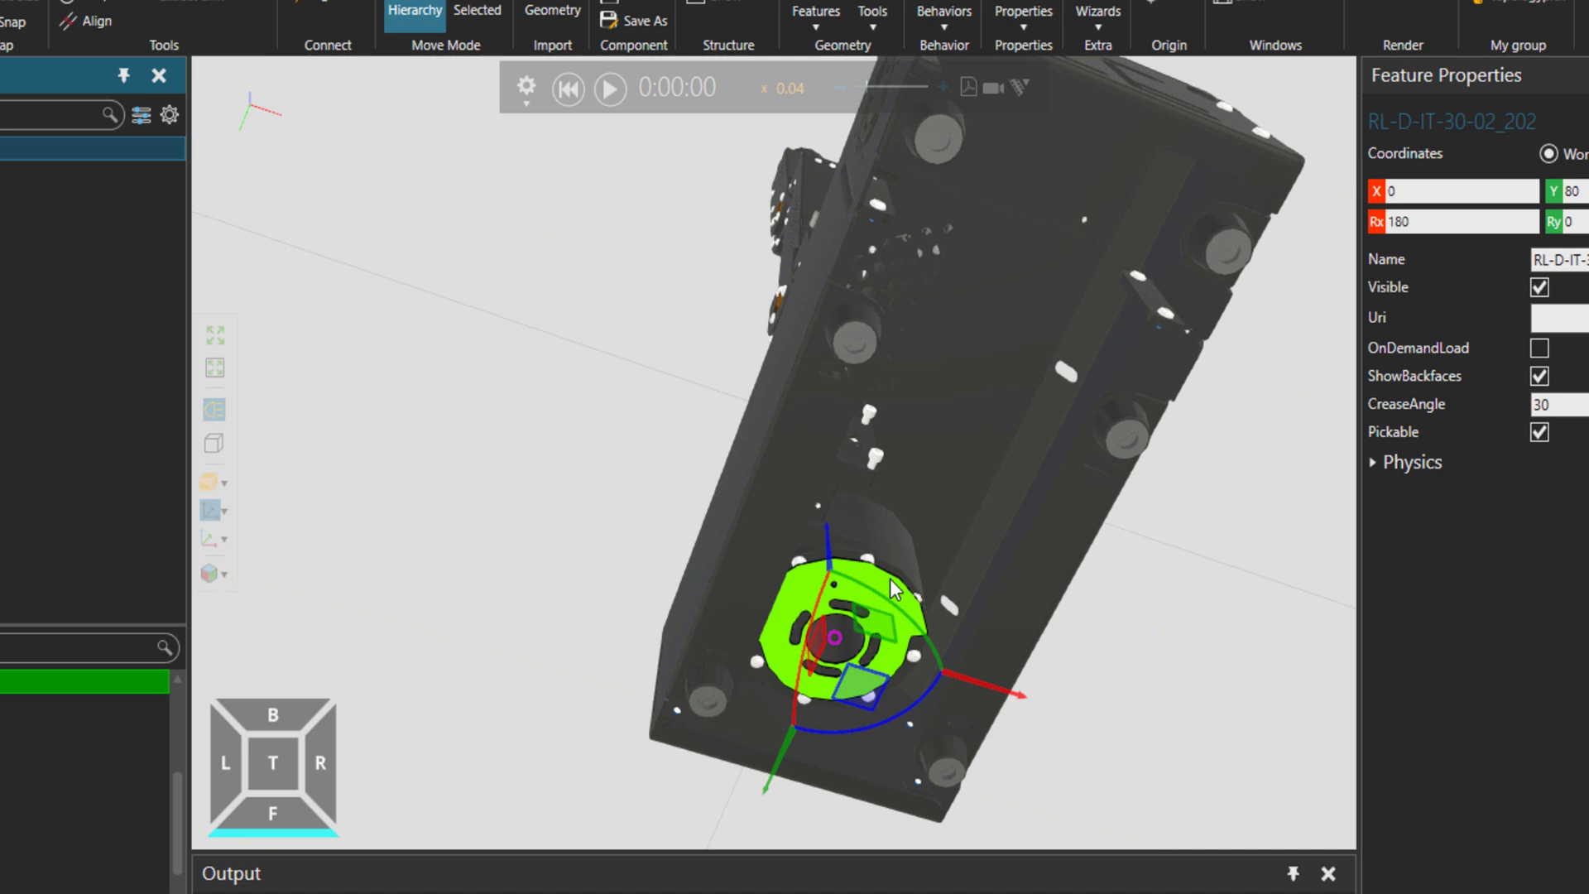
{"action": "left_click", "coordinate": [891, 579]}
{"action": "left_click", "coordinate": [891, 564]}
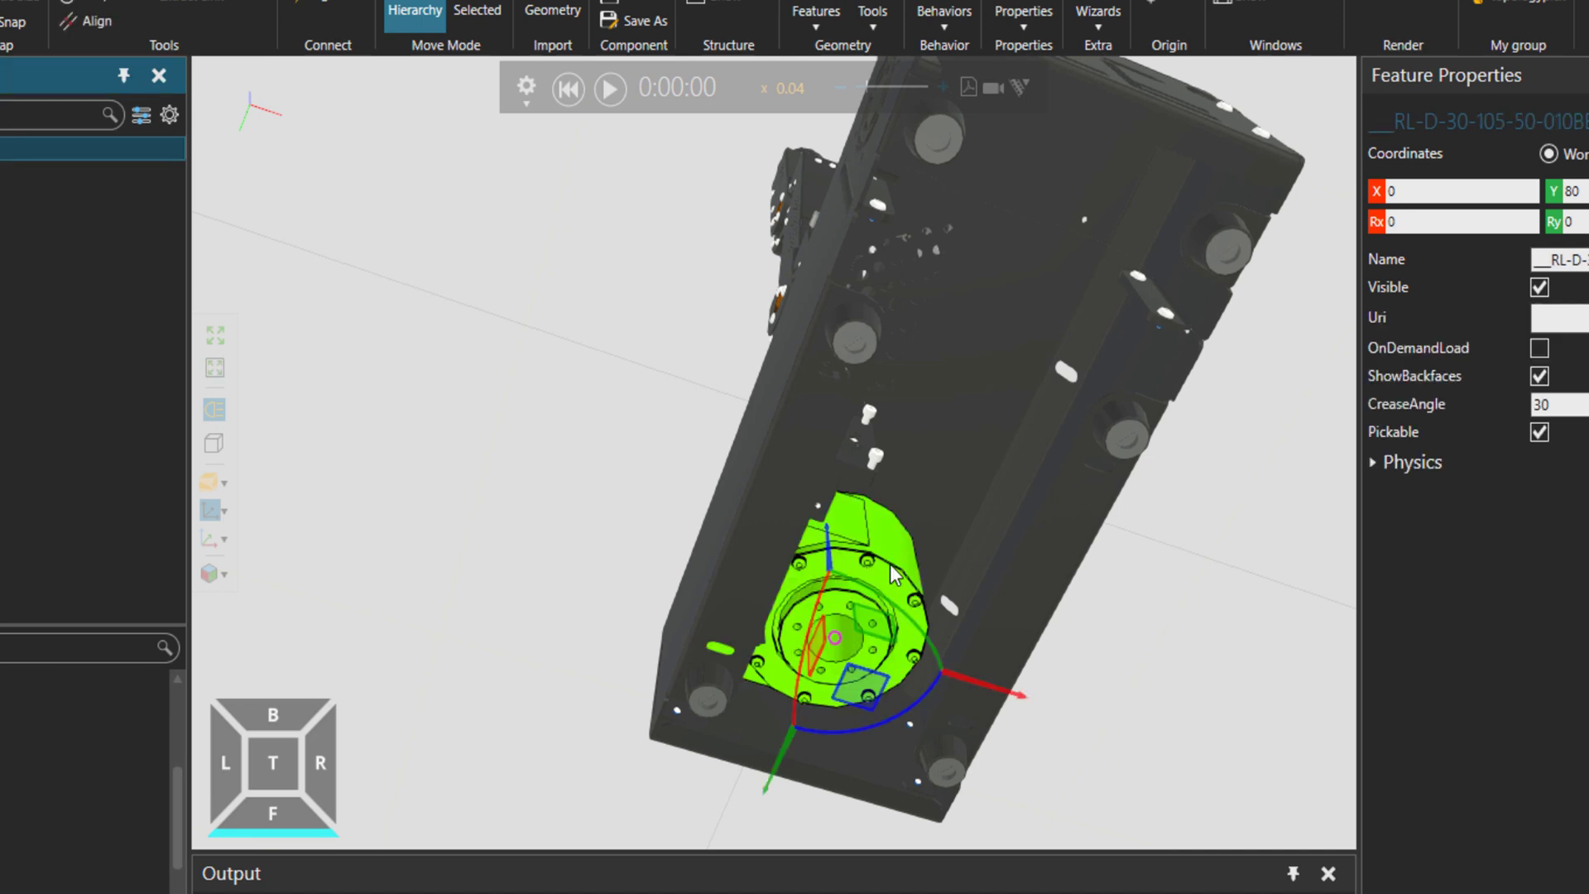
{"action": "left_click", "coordinate": [960, 406]}
{"action": "right_click_drag", "start_coordinate": [700, 327], "coordinate": [728, 451]}
{"action": "right_click_drag", "start_coordinate": [700, 546], "coordinate": [887, 500]}
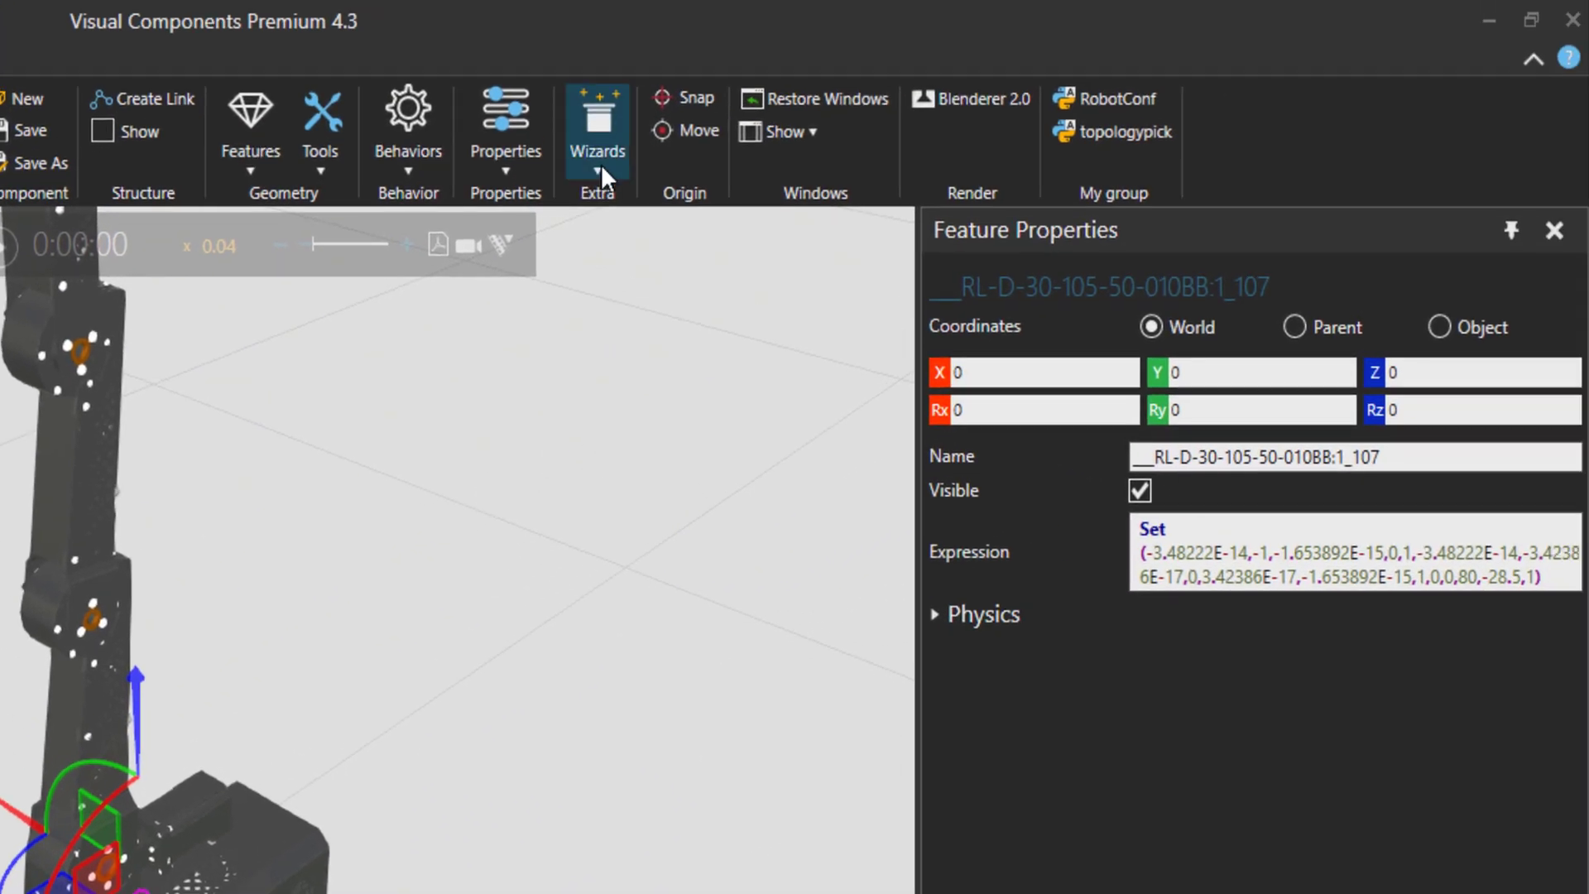
Run Auto Materialize with Size Limit 1 set to 30, marking the robot's small parts red
{"action": "left_click", "coordinate": [601, 164]}
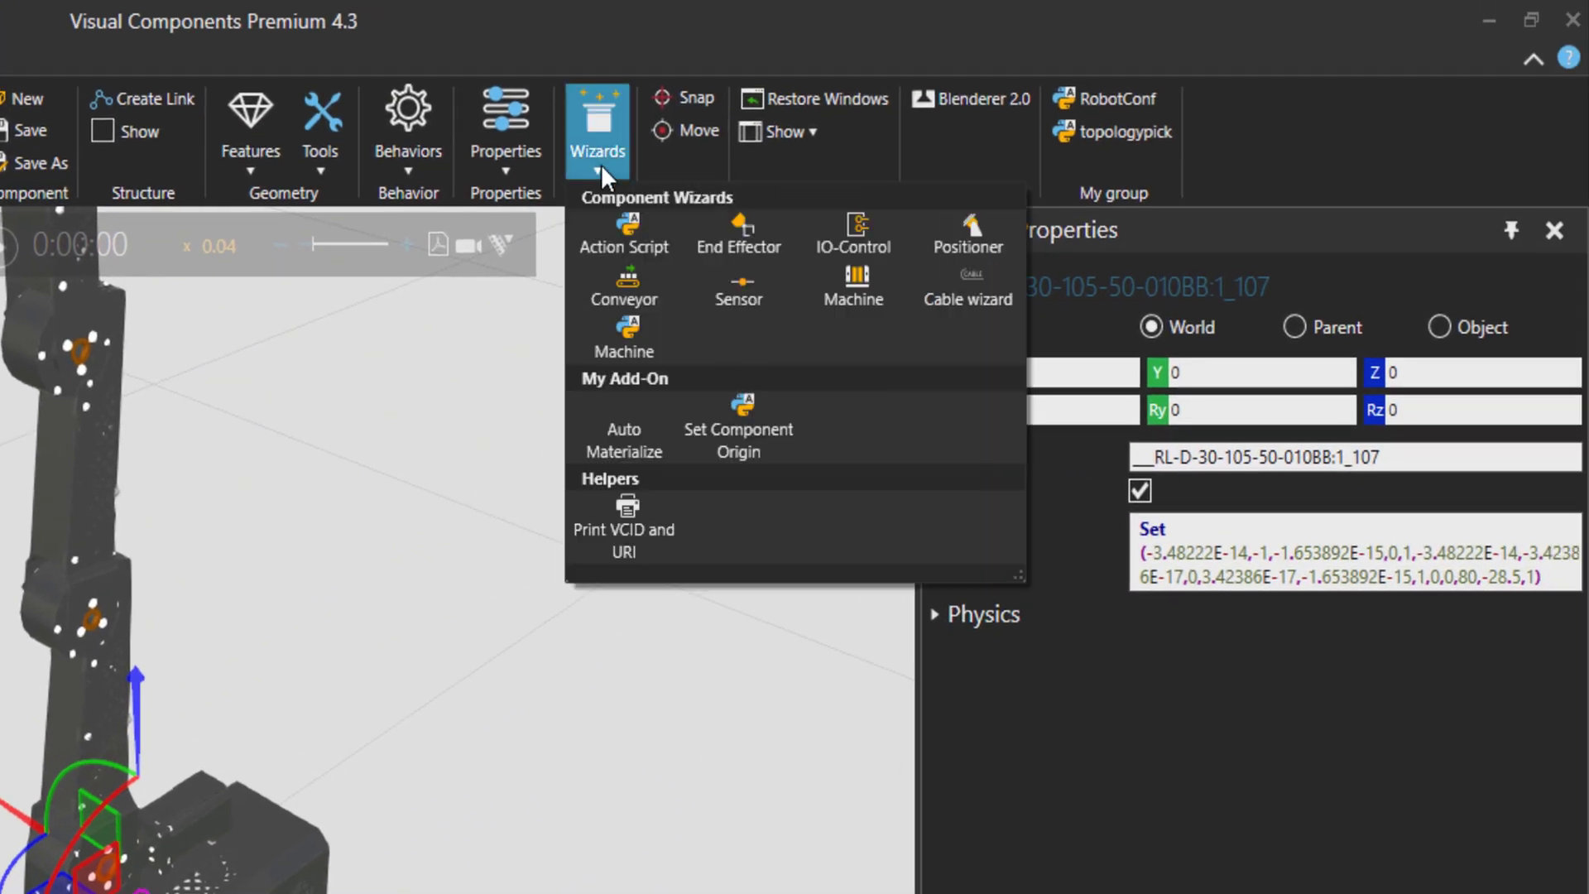
{"action": "left_click", "coordinate": [613, 422]}
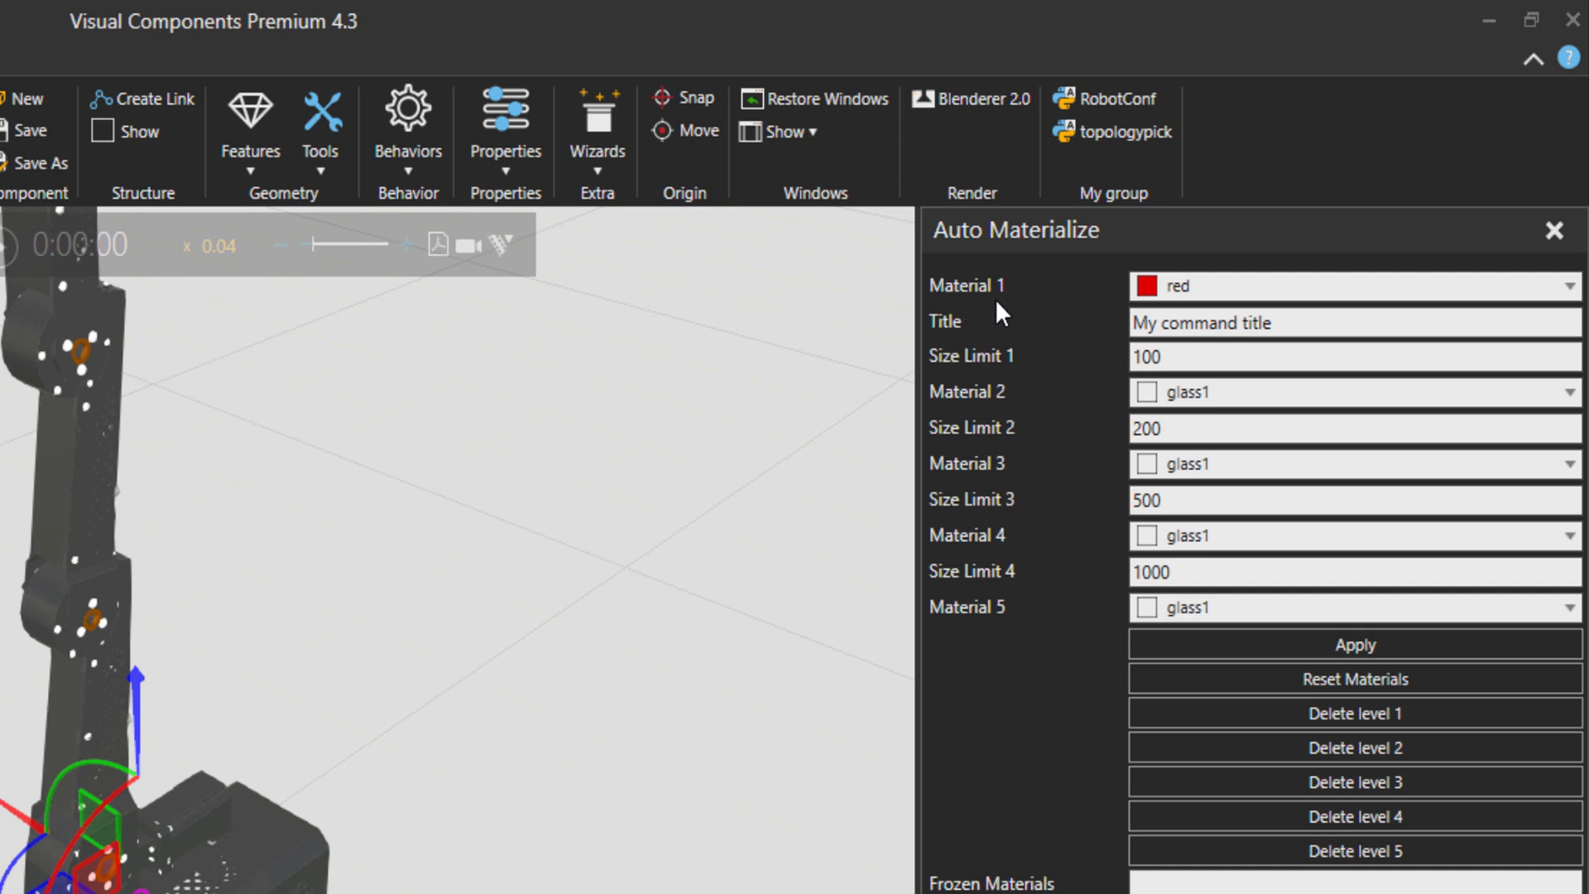
{"action": "double_click", "coordinate": [1163, 356]}
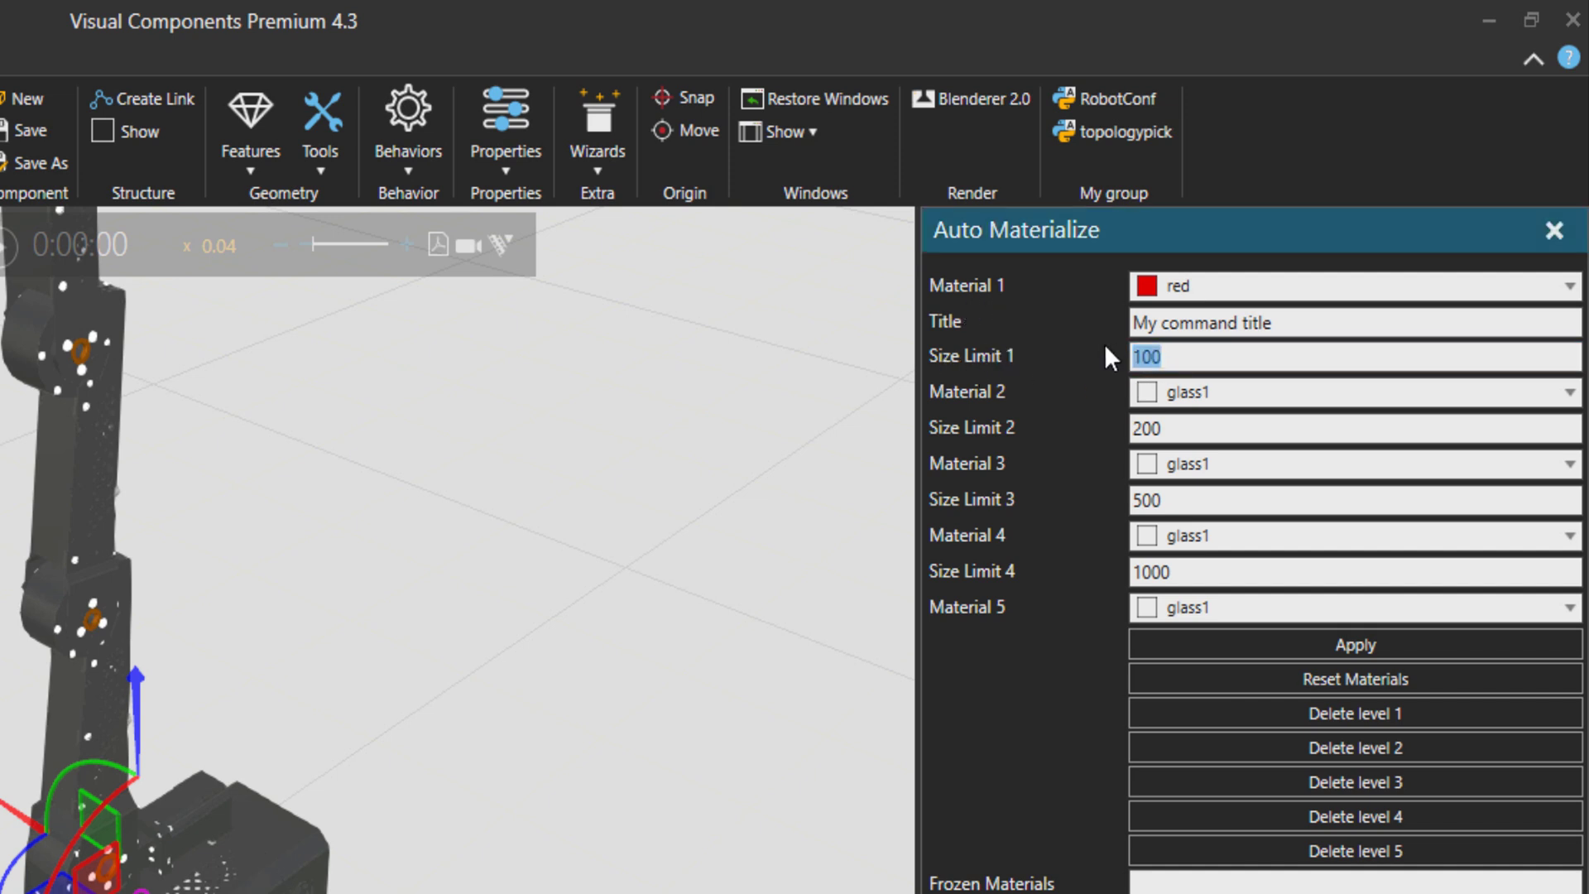
{"action": "type", "text": "30"}
{"action": "key", "text": "Return"}
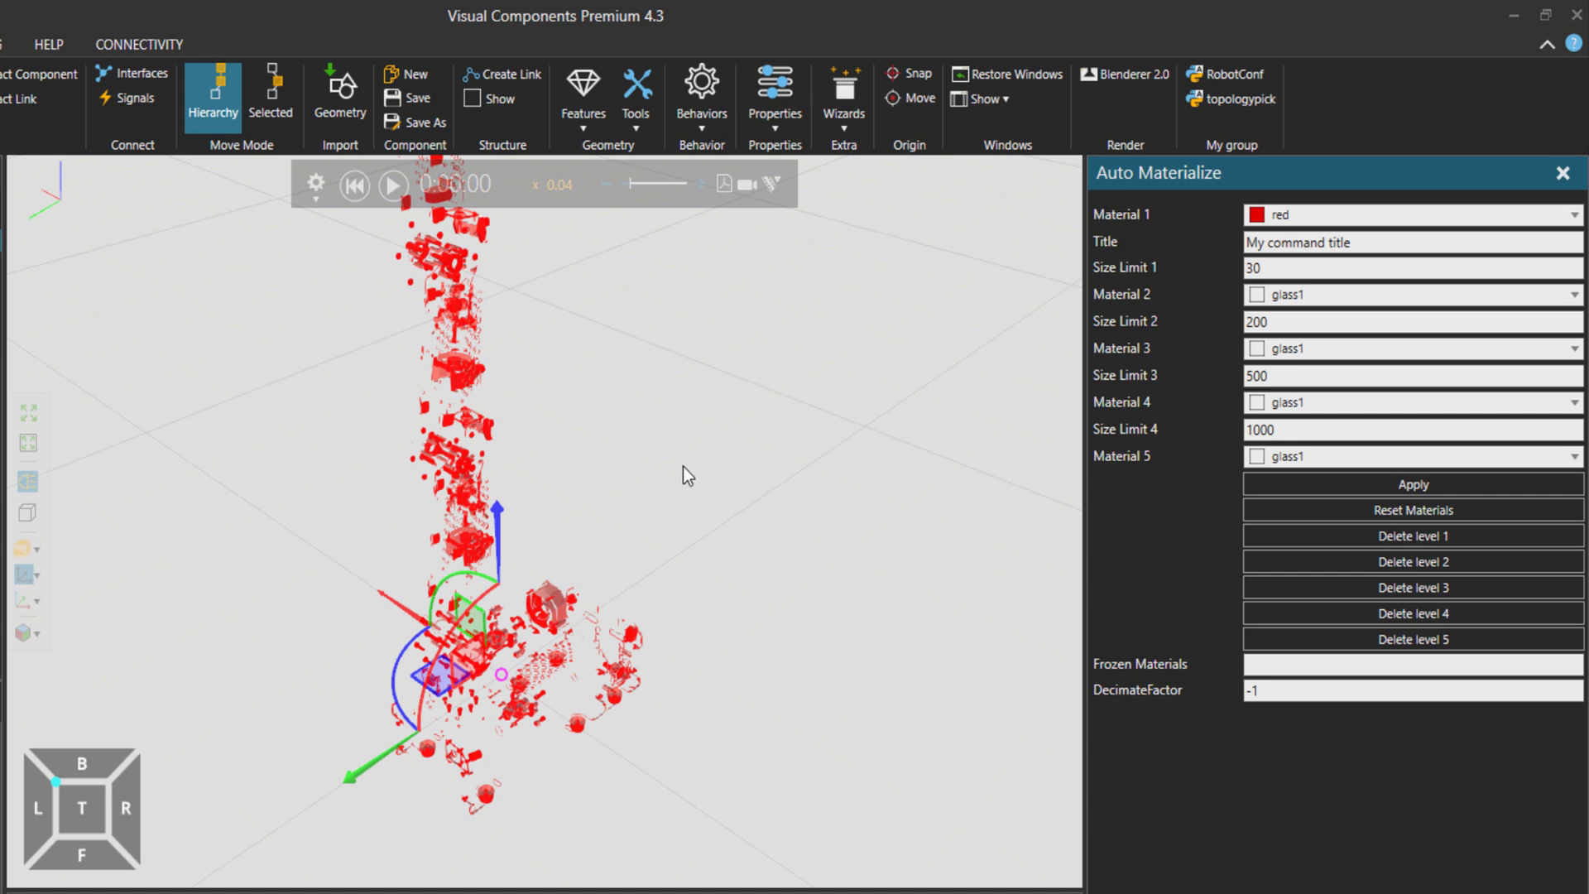
Delete the level-1 red parts and reset the robot to its original materials
{"action": "middle_click_drag", "start_coordinate": [628, 444], "coordinate": [702, 503]}
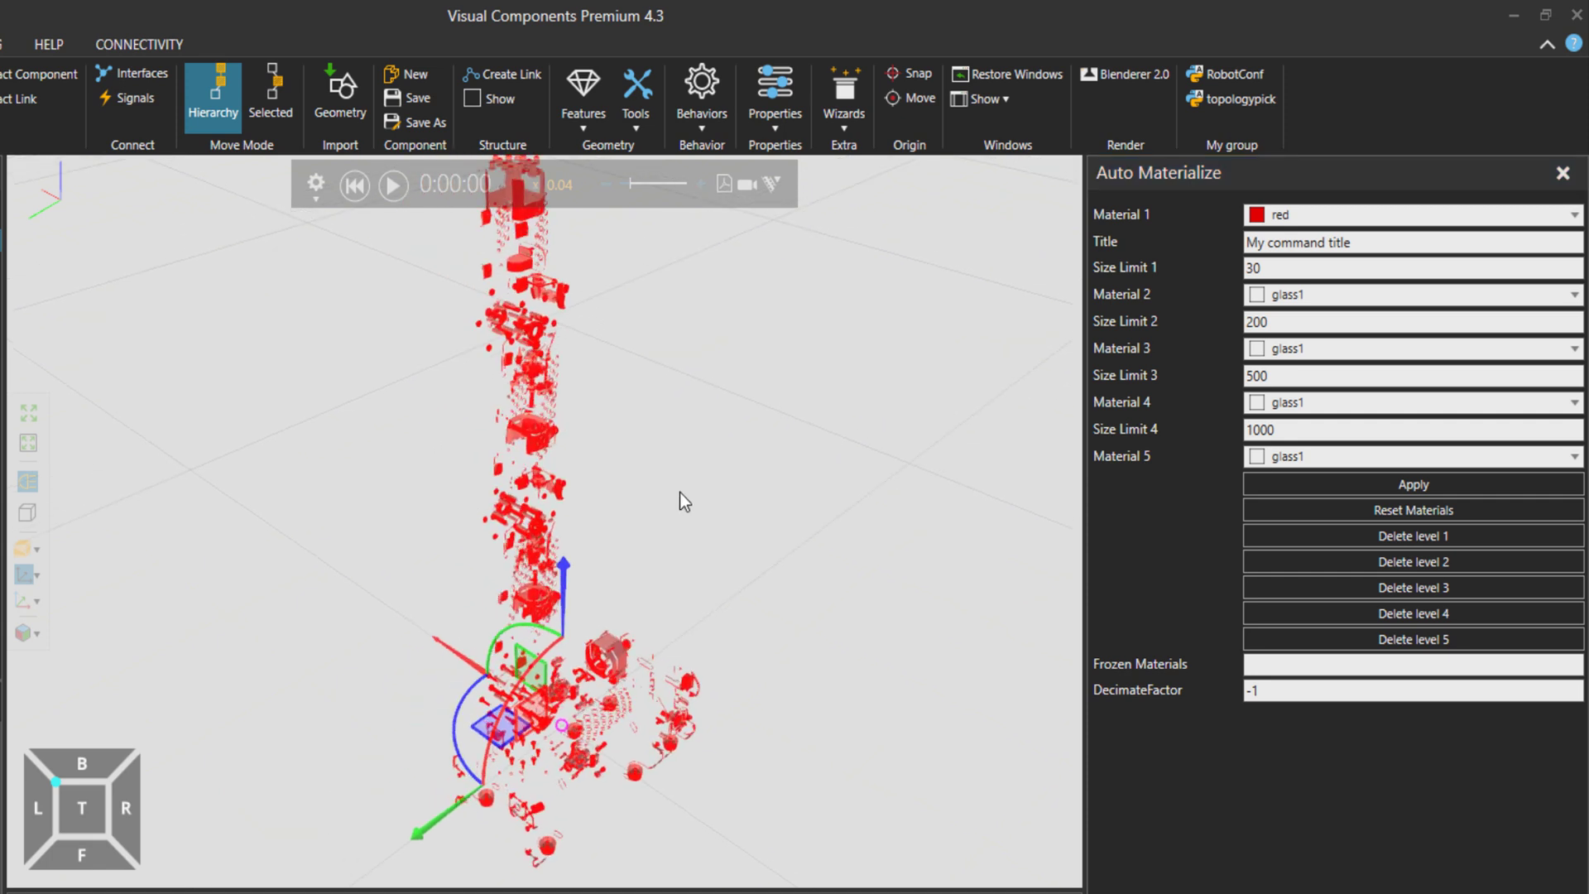
{"action": "right_click_drag", "start_coordinate": [683, 502], "coordinate": [681, 561]}
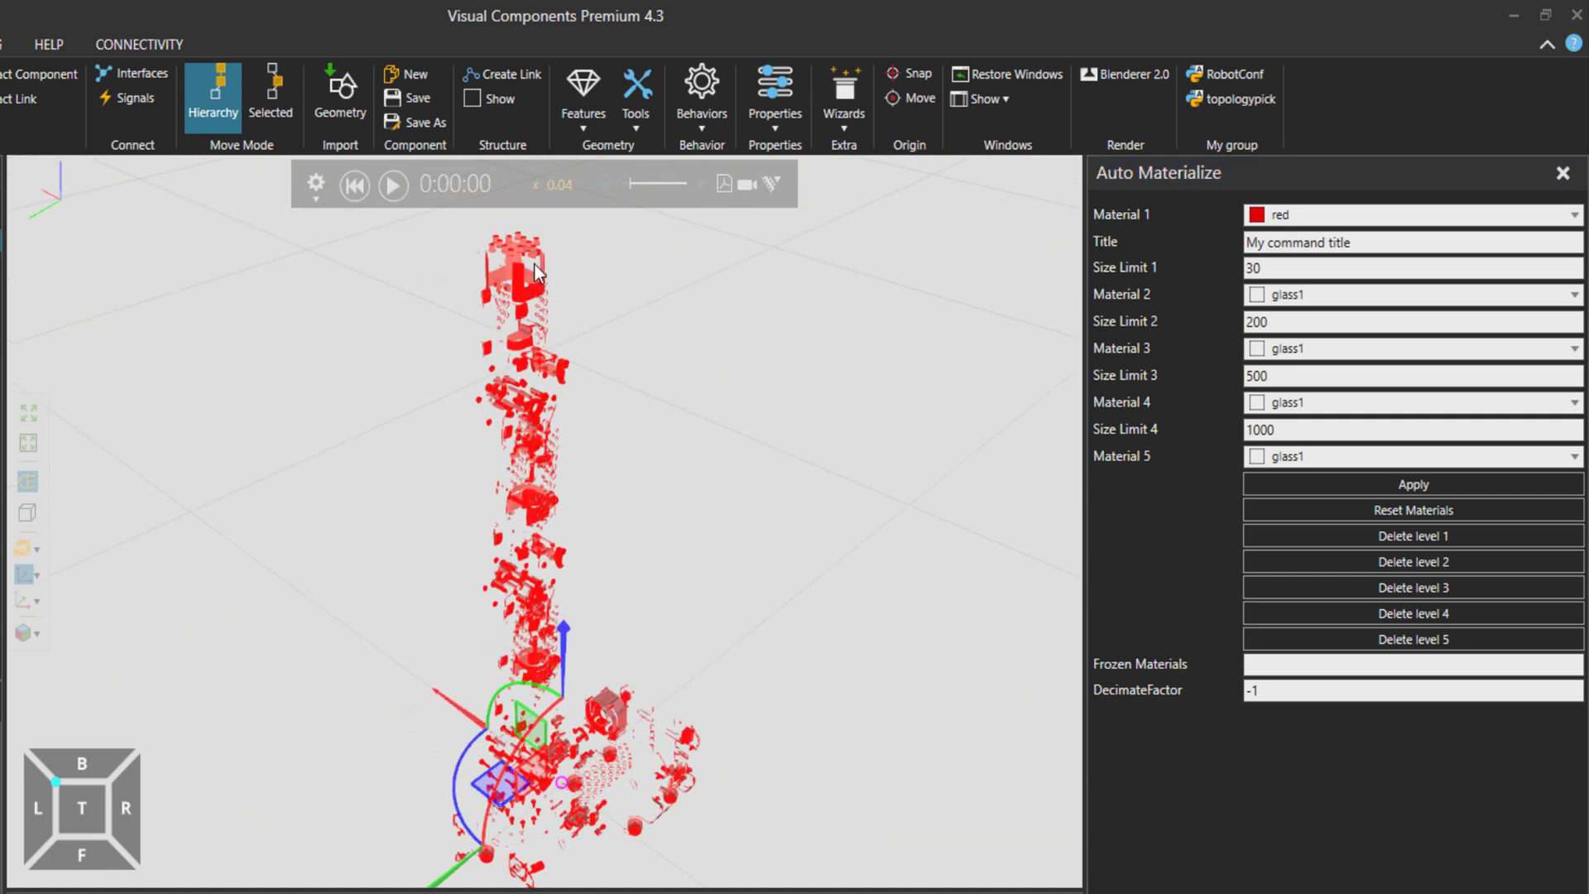
{"action": "scroll", "coordinate": [600, 836], "scroll_direction": "up", "scroll_amount": 2}
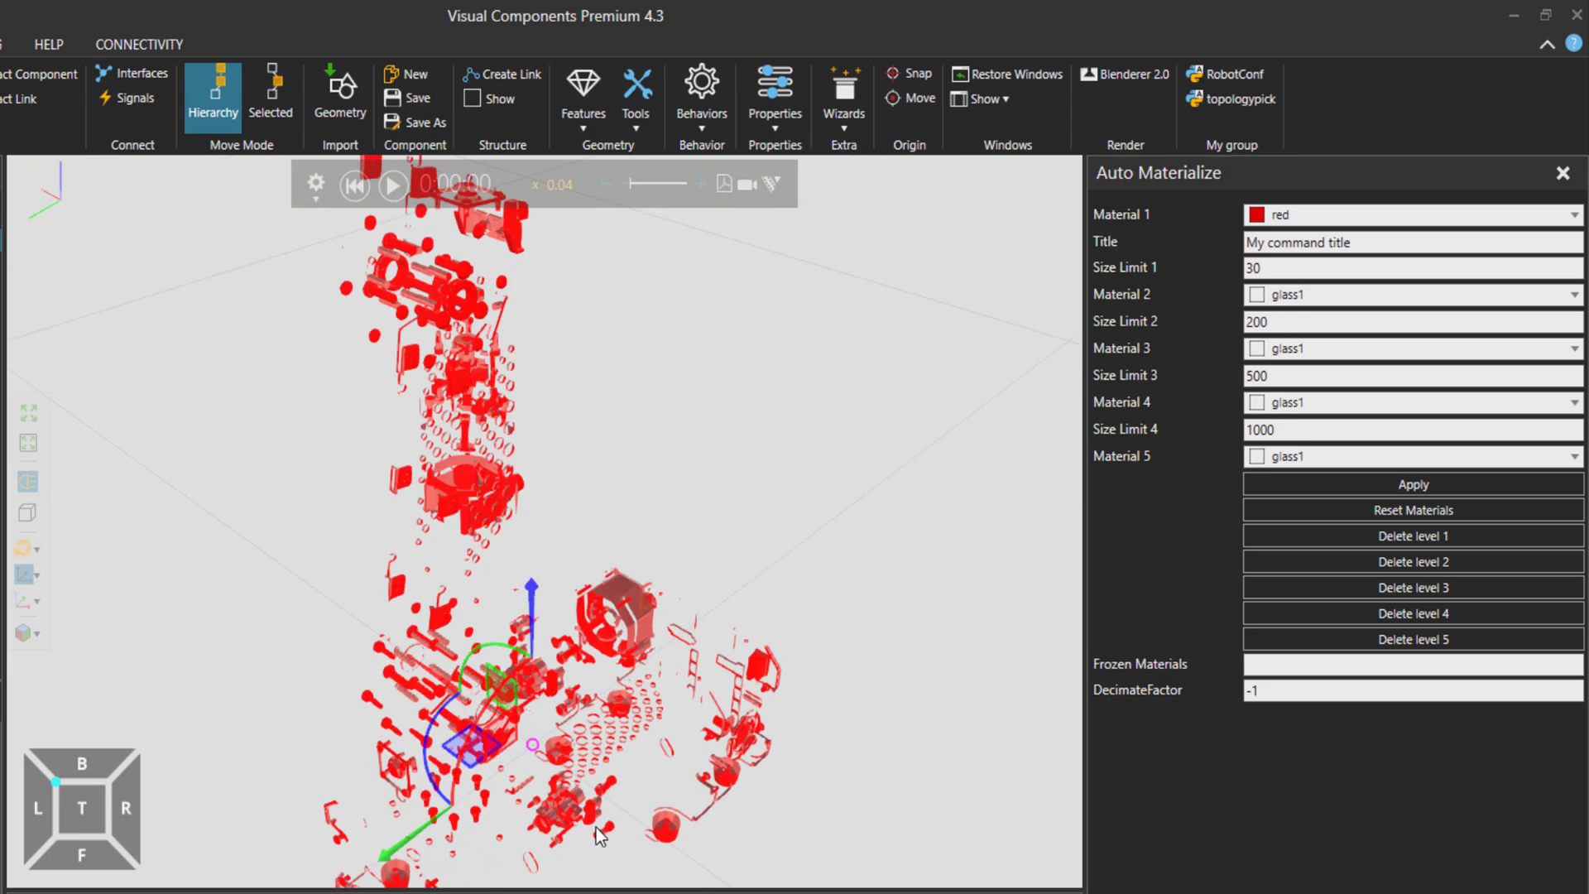
{"action": "scroll", "coordinate": [600, 836], "scroll_direction": "up", "scroll_amount": 6}
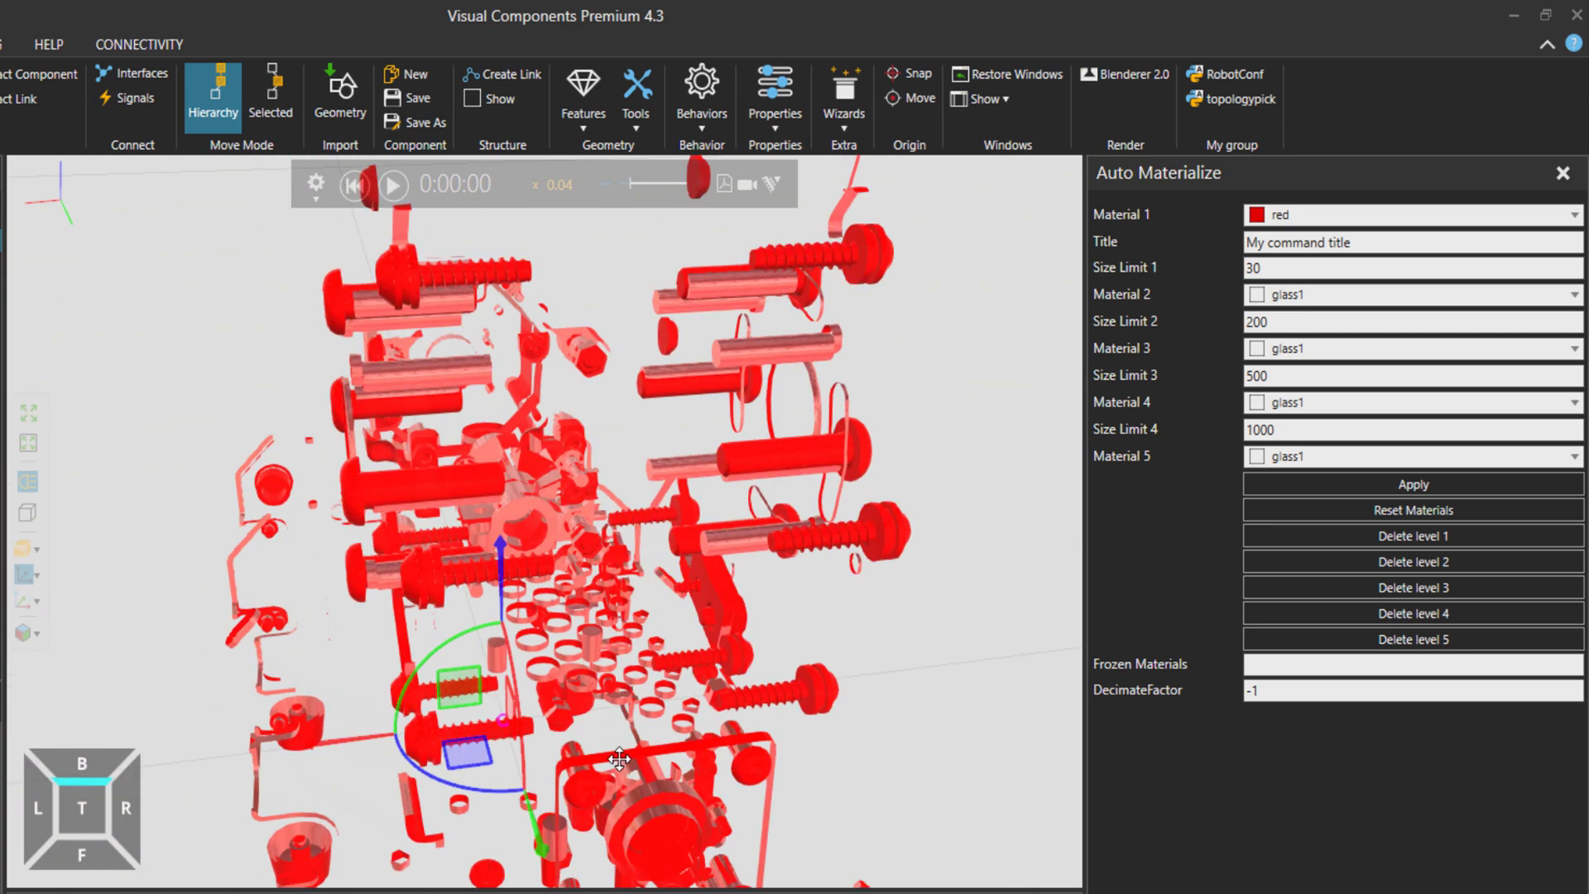
{"action": "right_click_drag", "start_coordinate": [619, 758], "coordinate": [1135, 695]}
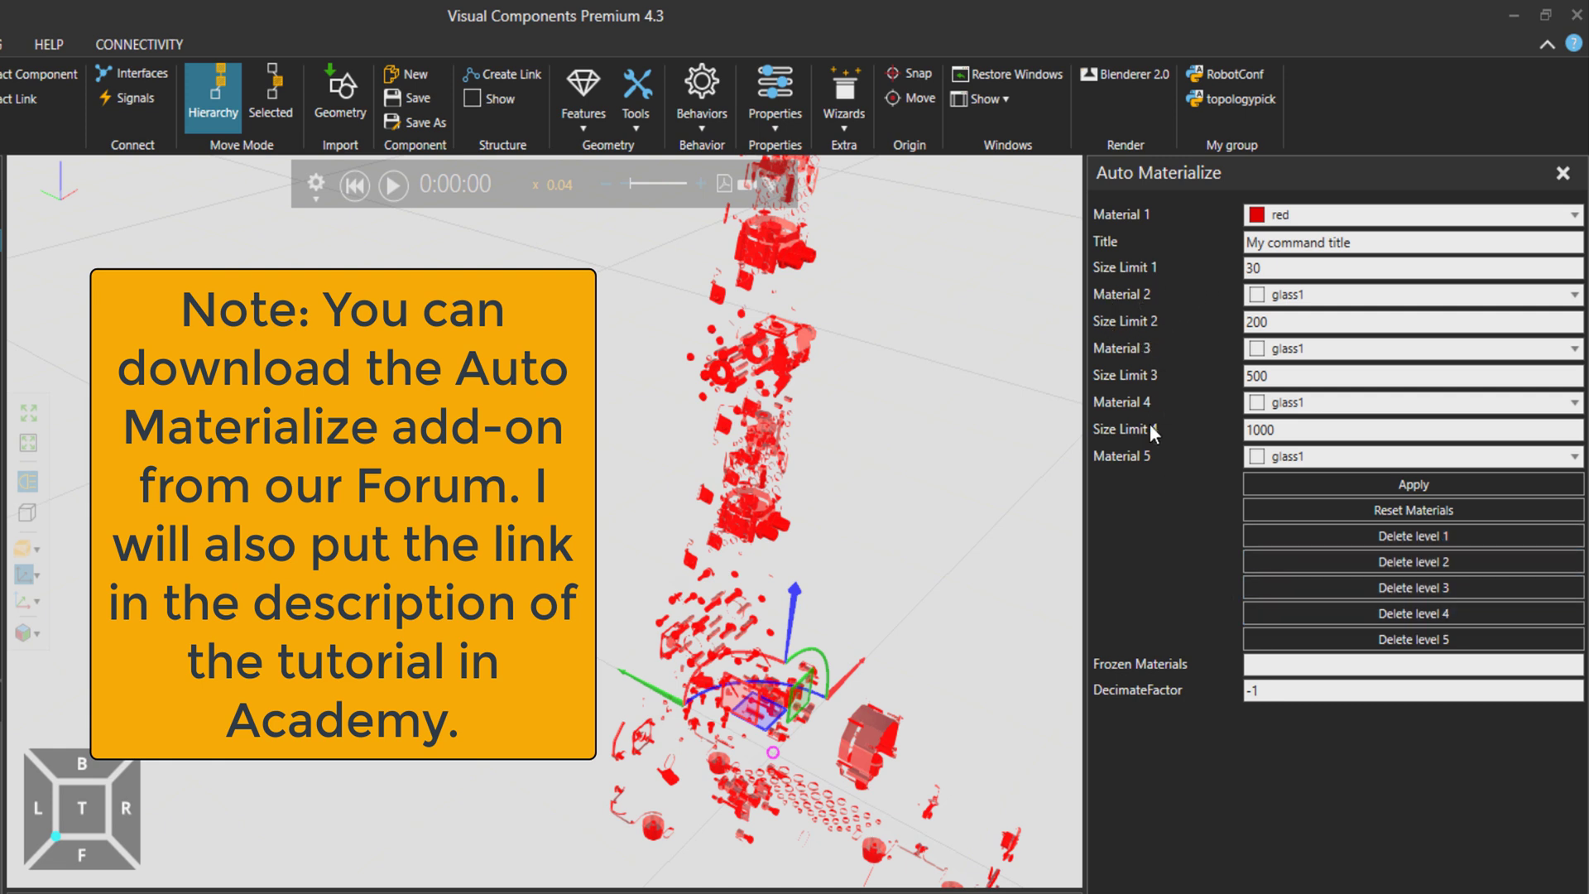
{"action": "left_click", "coordinate": [1271, 533]}
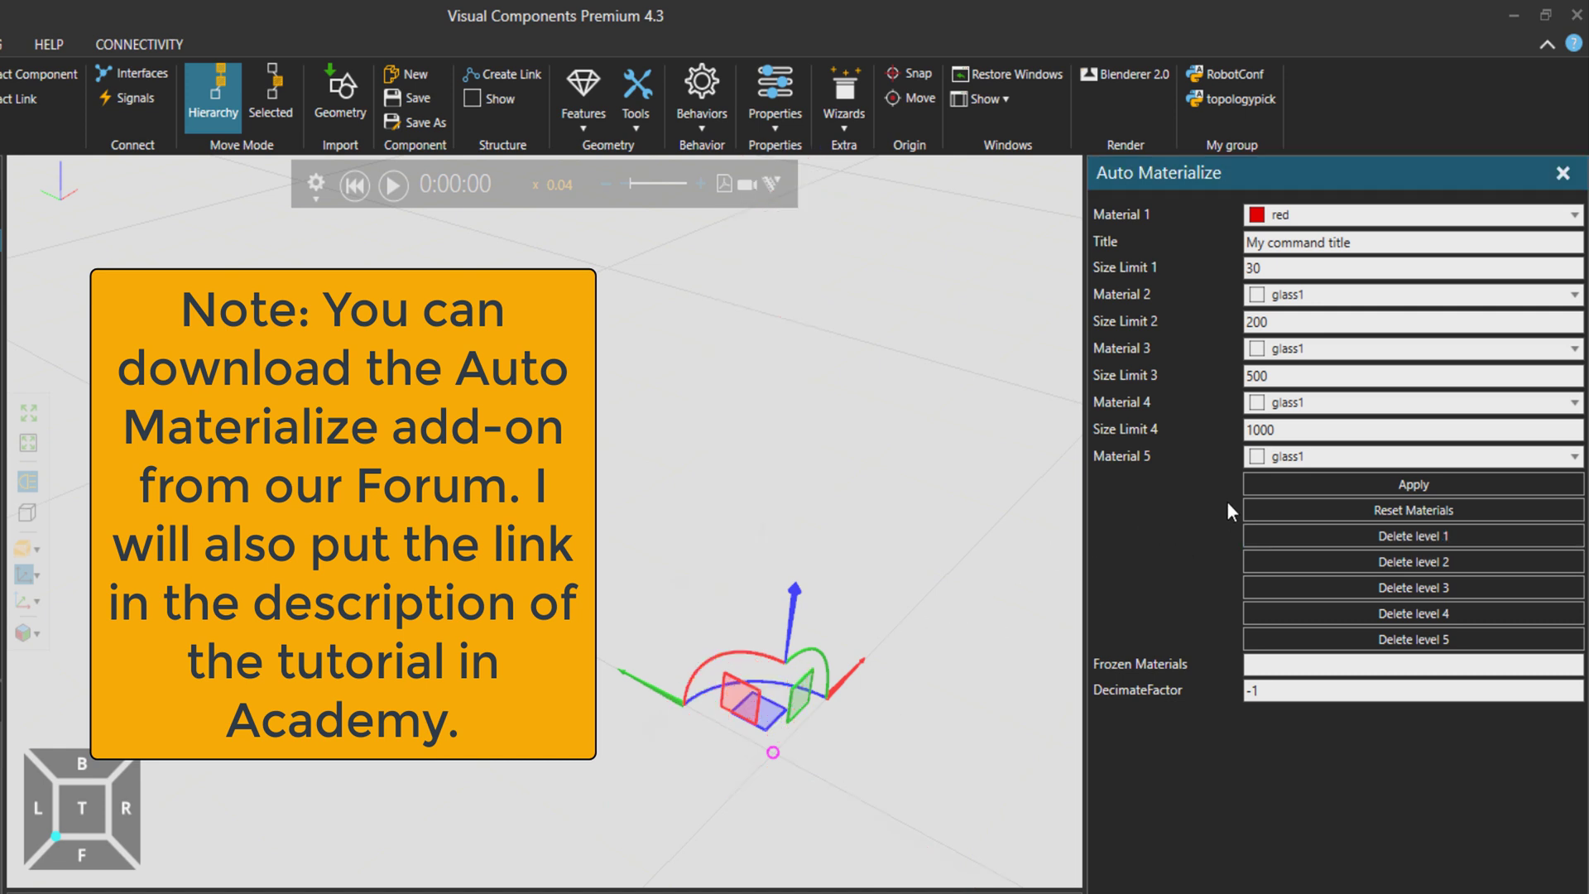
{"action": "left_click", "coordinate": [1259, 509]}
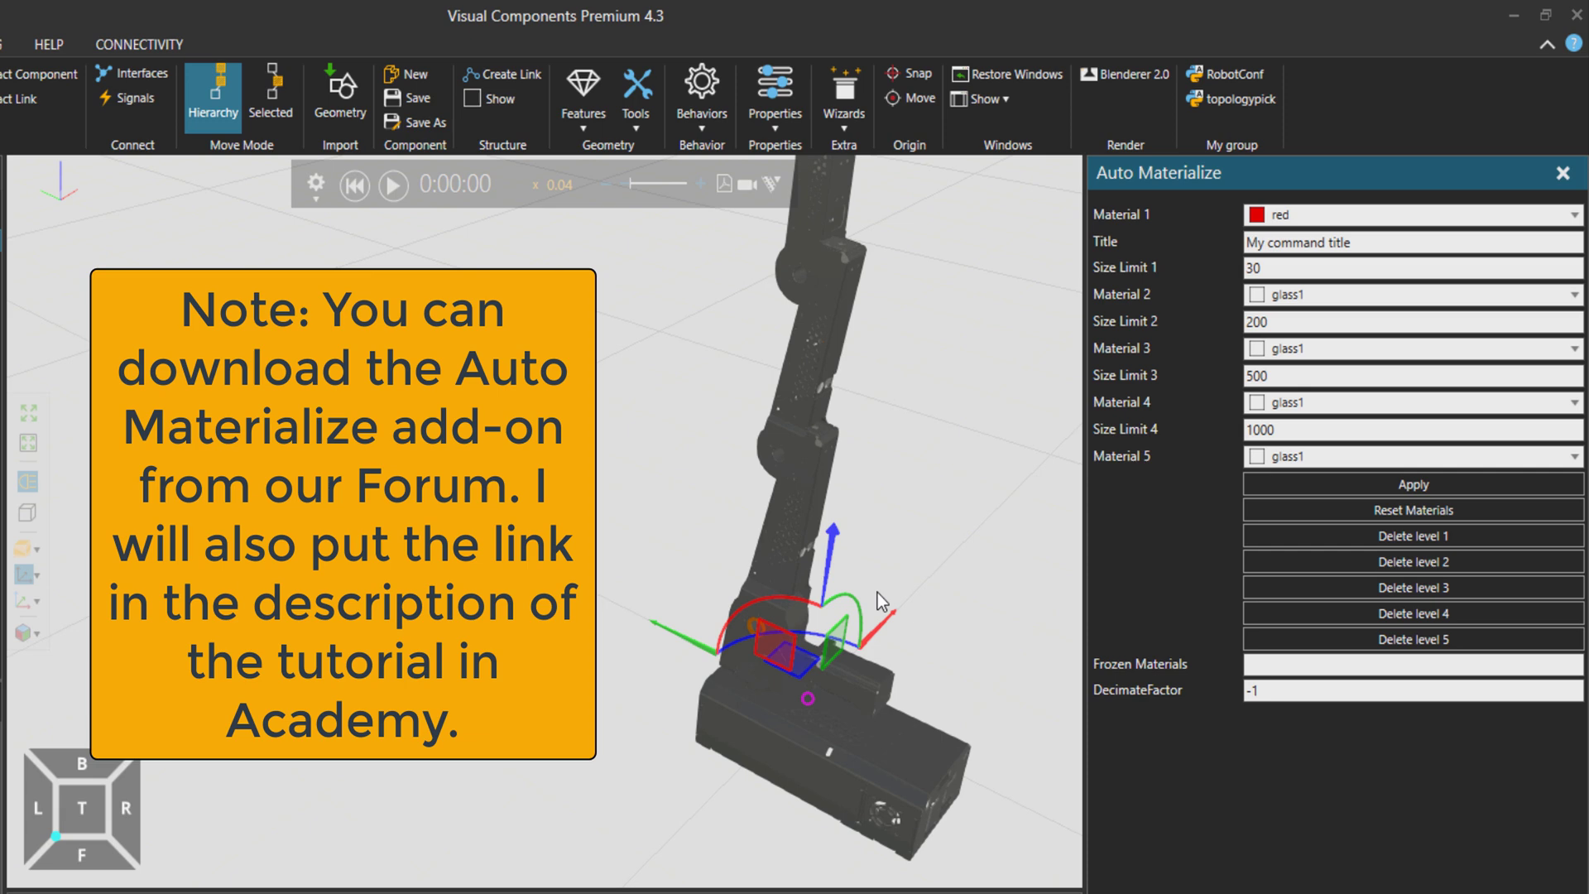
{"action": "right_click_drag", "start_coordinate": [937, 543], "coordinate": [820, 539]}
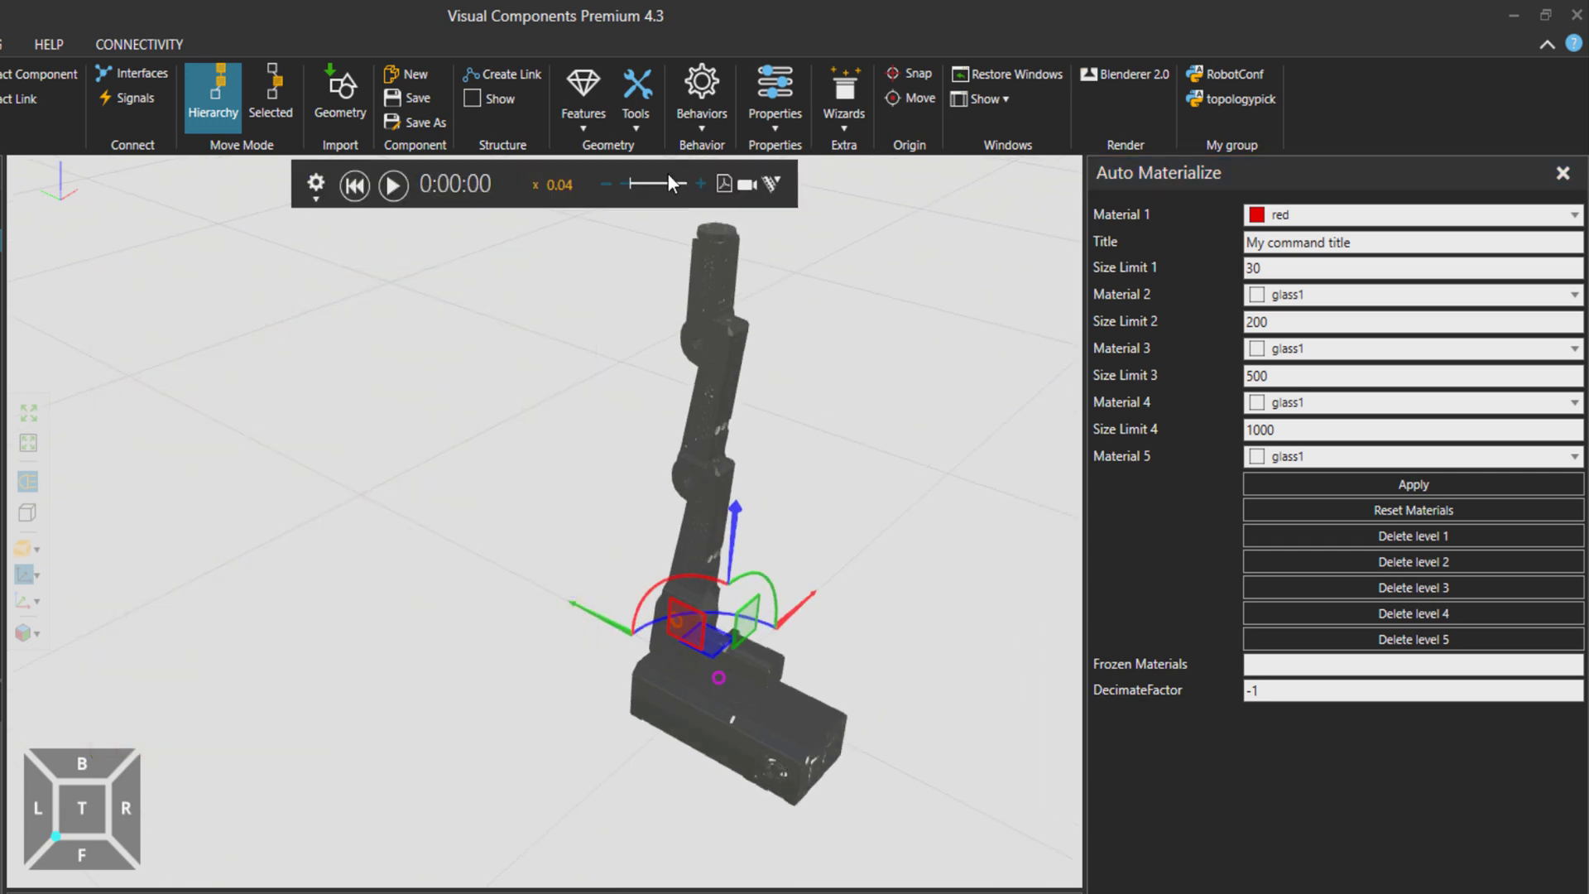
Count the layout's triangles, finding 38434 in total for Robot Sample
{"action": "left_click", "coordinate": [637, 96]}
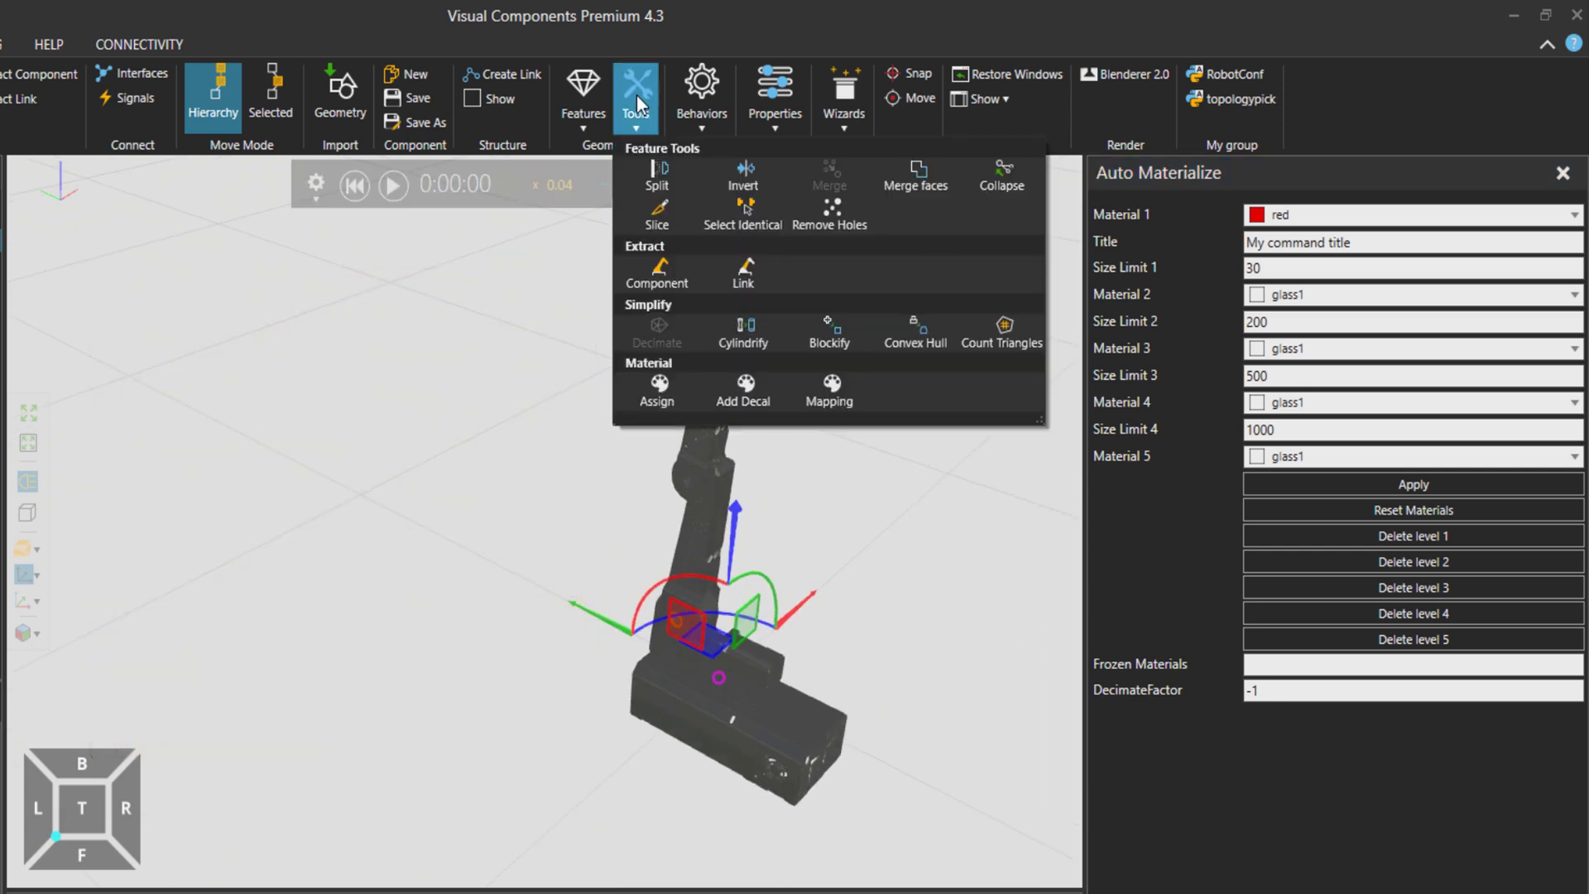
{"action": "left_click", "coordinate": [996, 333]}
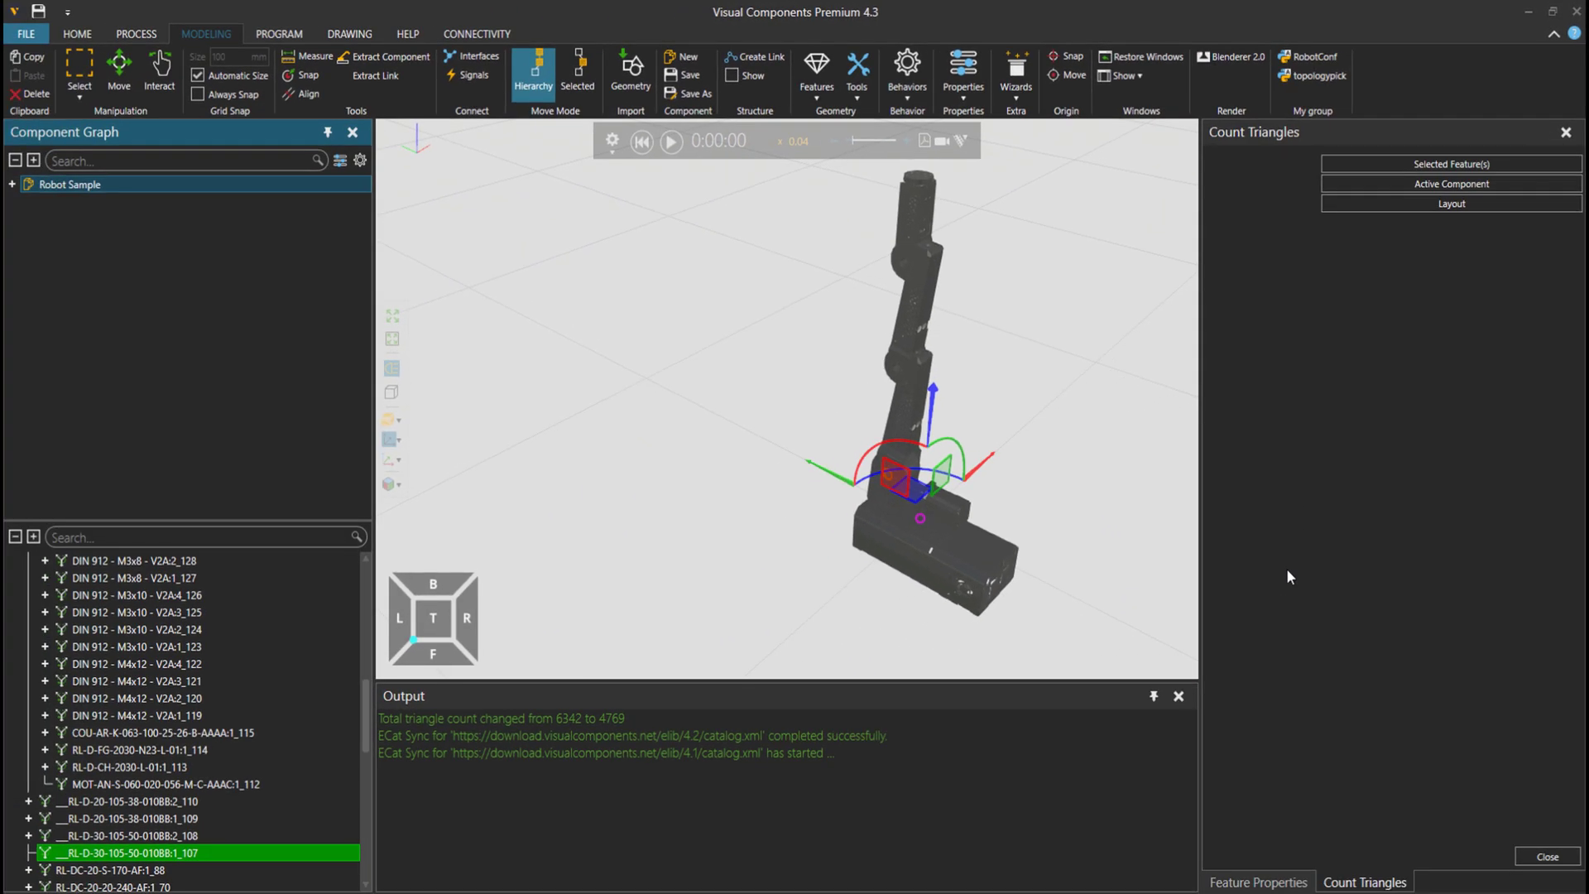
{"action": "left_click", "coordinate": [1416, 206]}
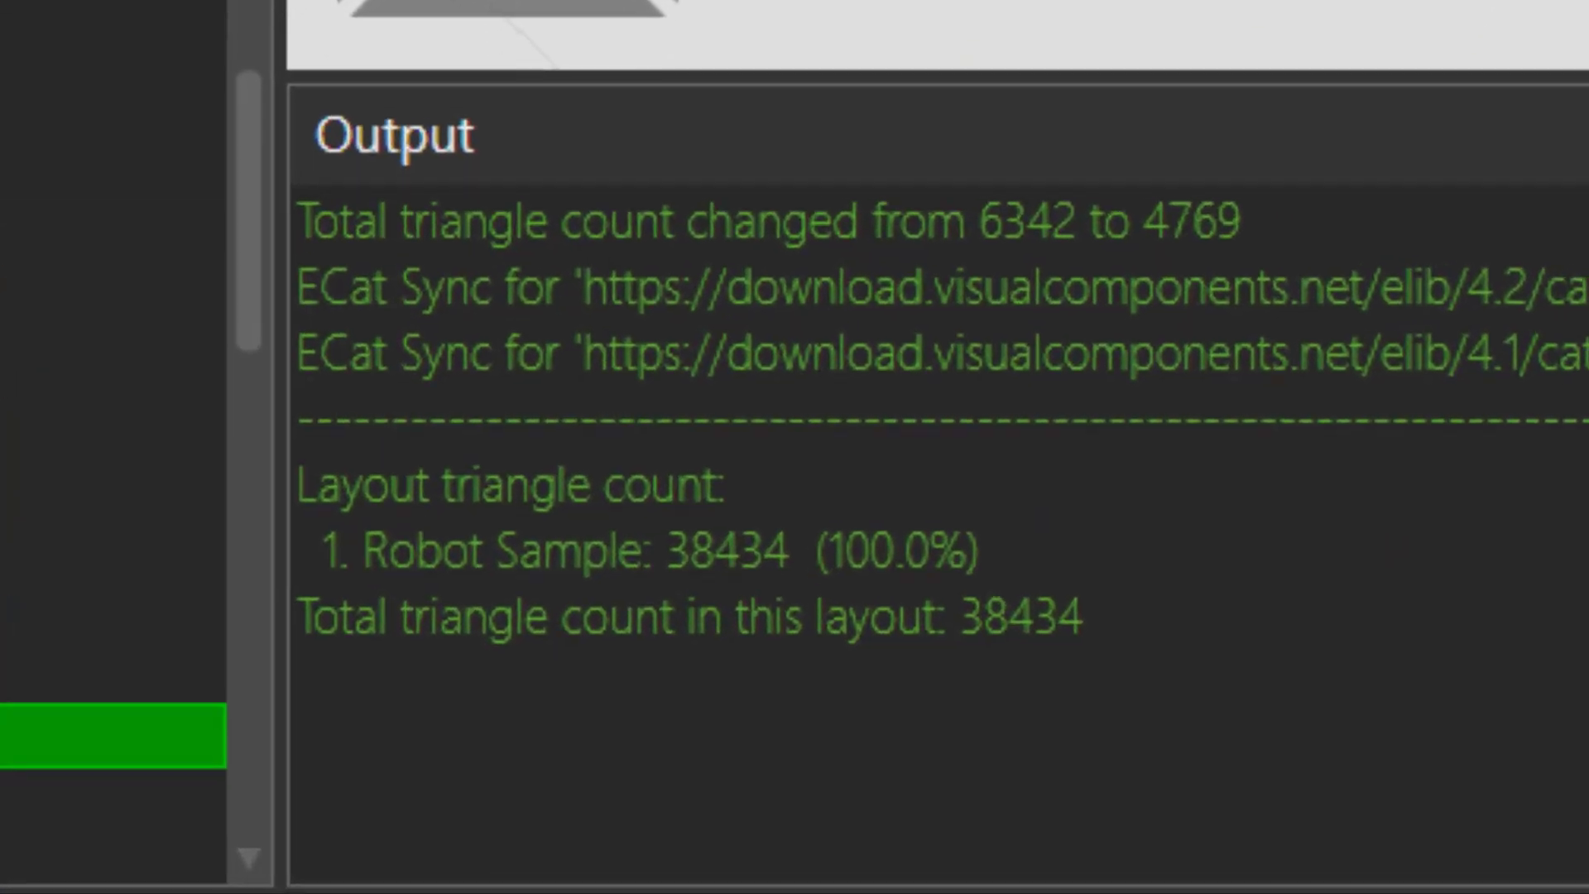
{"action": "double_click", "coordinate": [1033, 631]}
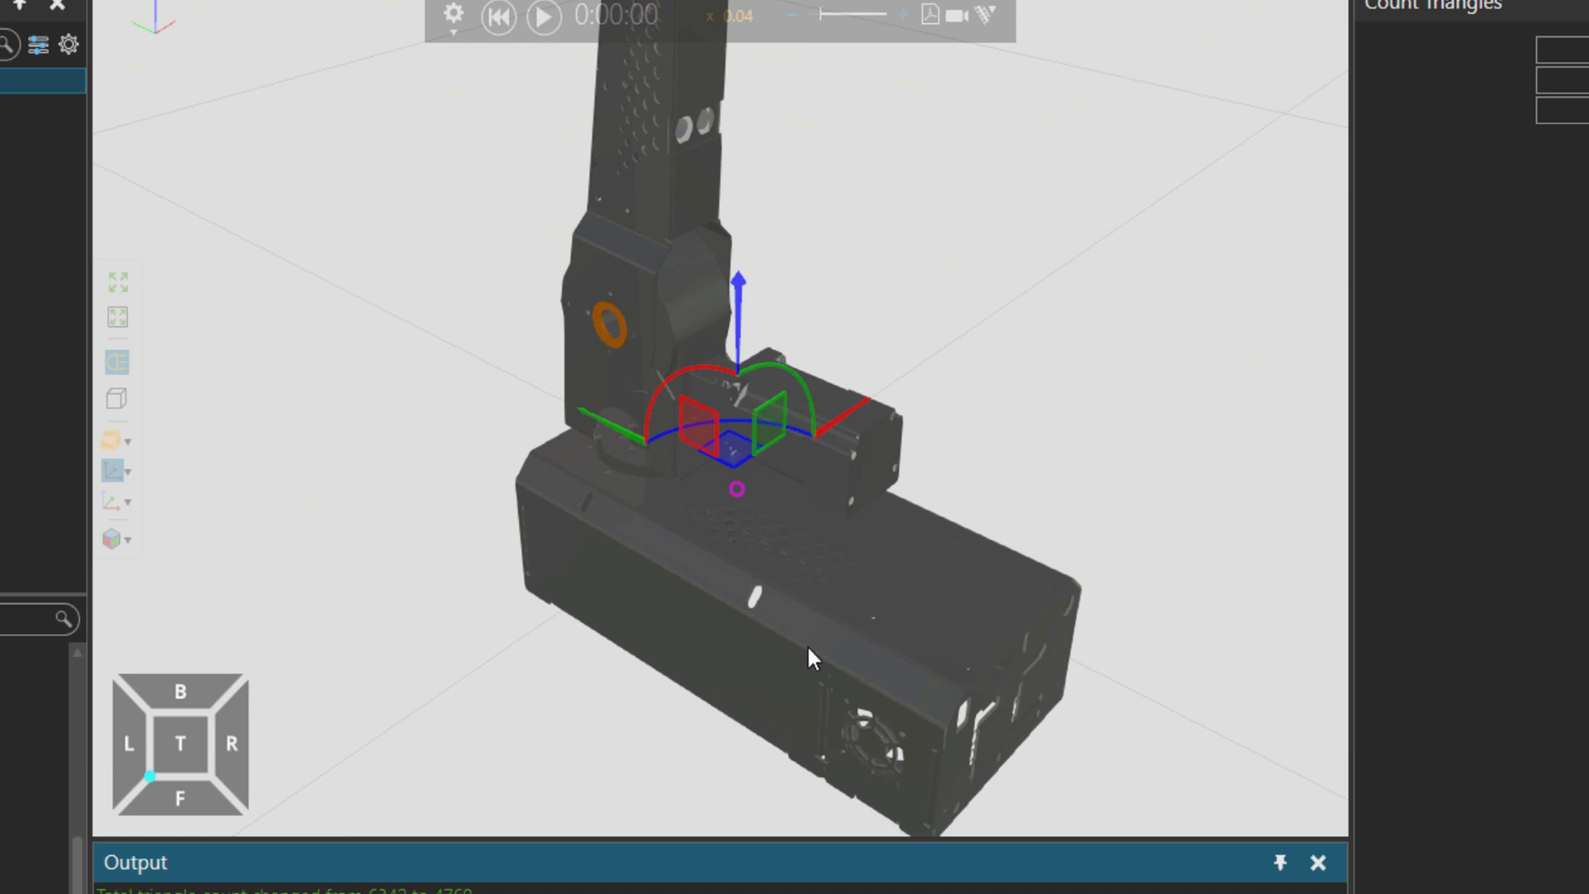
Select the robot's base housing and switch the display to Wireframe
{"action": "left_click", "coordinate": [817, 649]}
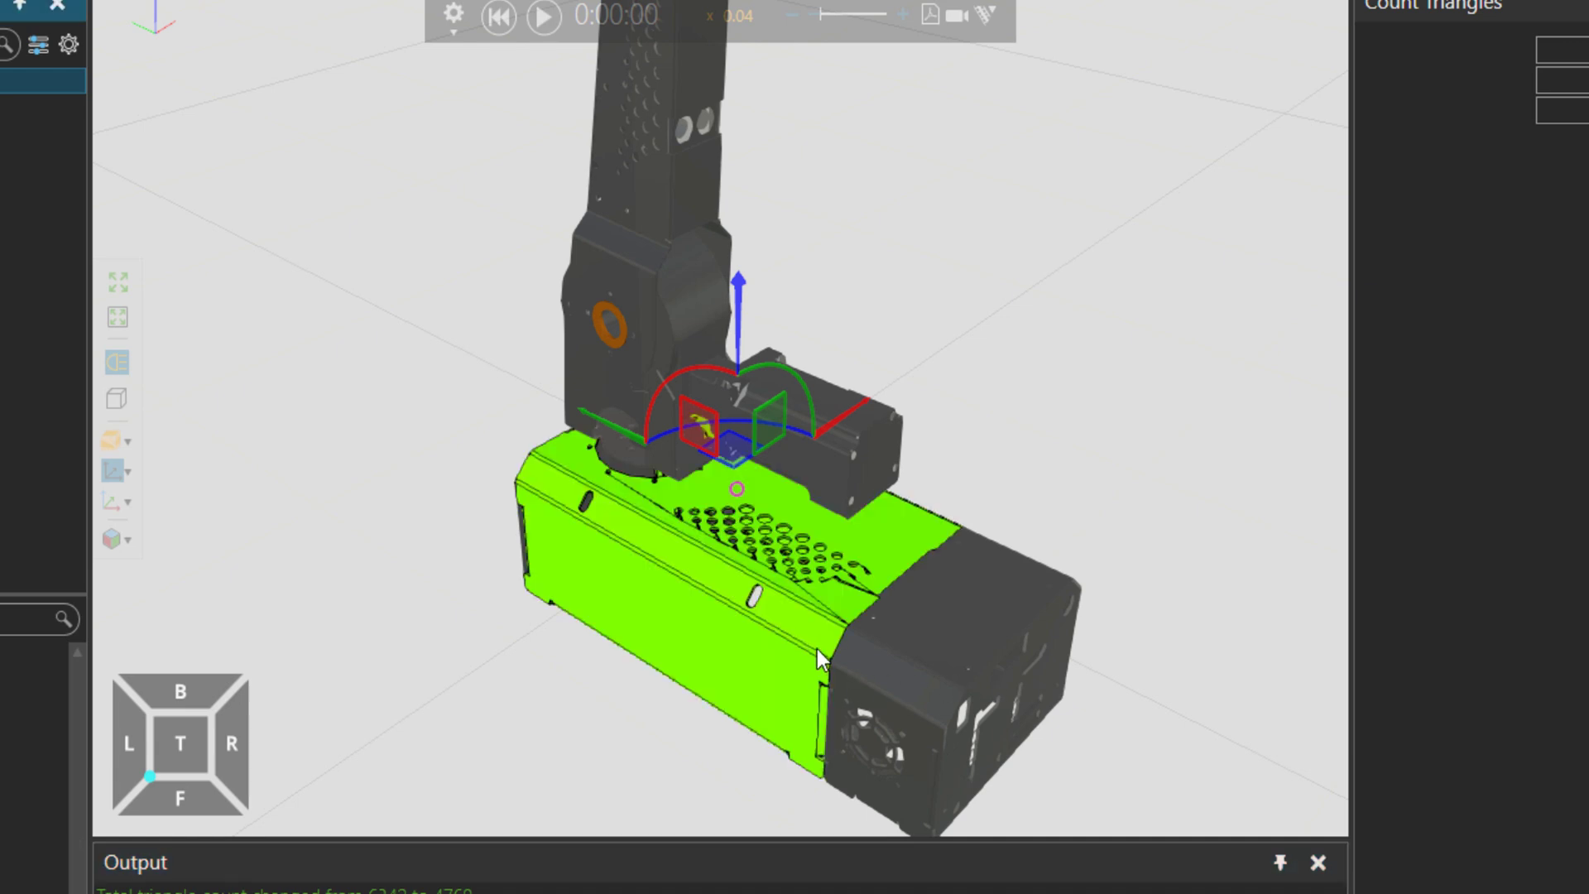
{"action": "right_click_drag", "start_coordinate": [817, 649], "coordinate": [813, 663]}
{"action": "scroll", "coordinate": [811, 661], "scroll_direction": "up", "scroll_amount": 5}
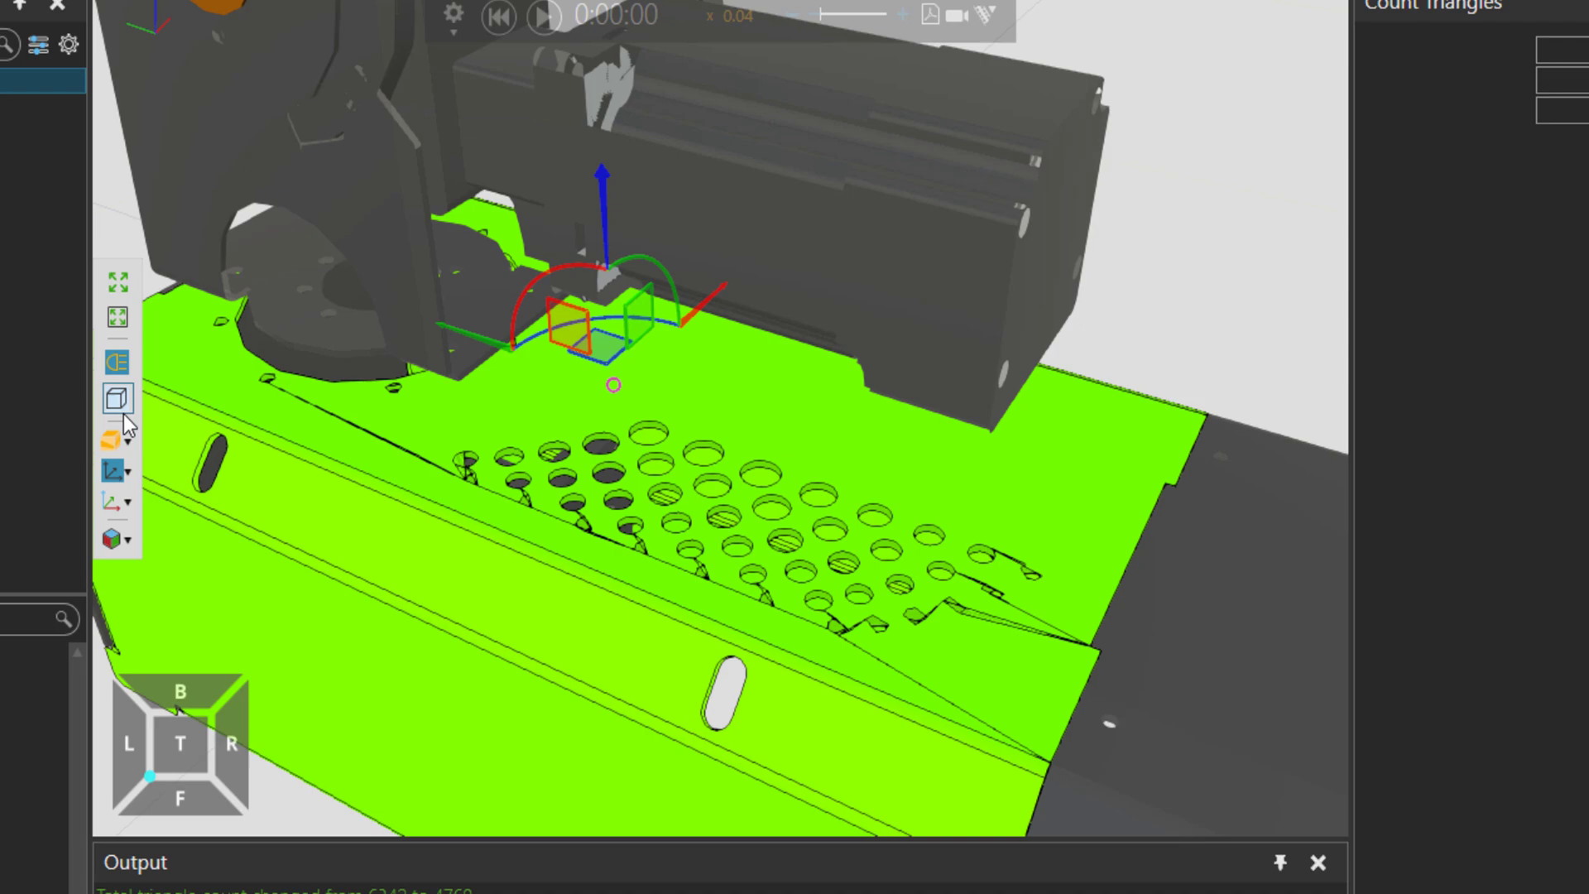
{"action": "left_click", "coordinate": [130, 441]}
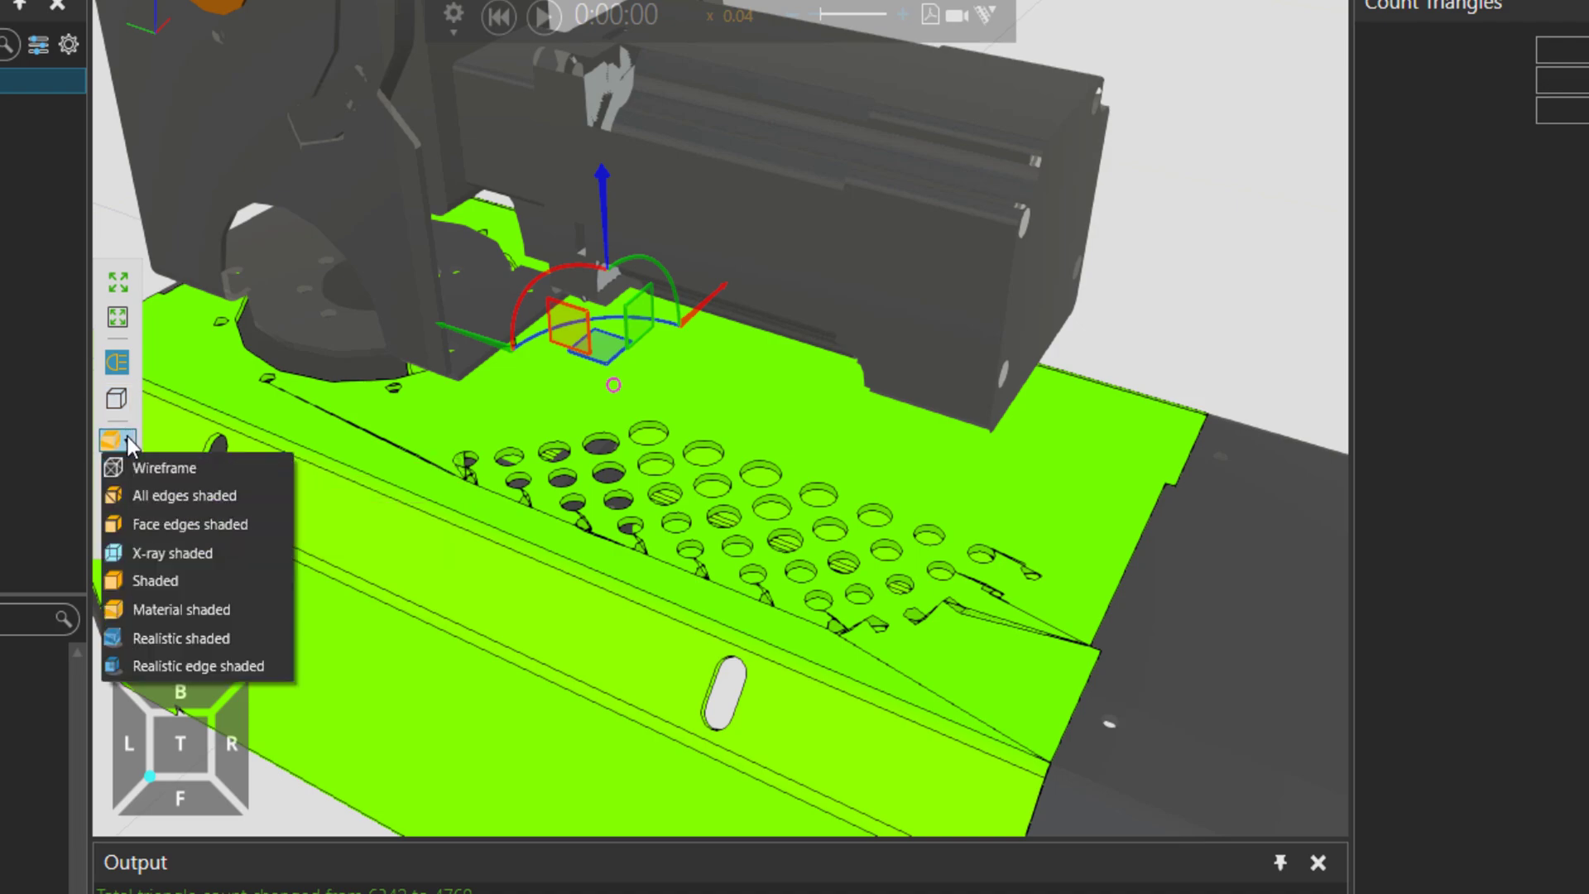
{"action": "left_click", "coordinate": [173, 468]}
Inspect the wireframe mesh of the arm and base, then return to Material shaded display
{"action": "scroll", "coordinate": [651, 527], "scroll_direction": "down", "scroll_amount": 8}
{"action": "right_click_drag", "start_coordinate": [658, 522], "coordinate": [778, 453]}
{"action": "right_click_drag", "start_coordinate": [760, 320], "coordinate": [745, 543], "text": "ctrl"}
{"action": "scroll", "coordinate": [752, 473], "scroll_direction": "up", "scroll_amount": 2}
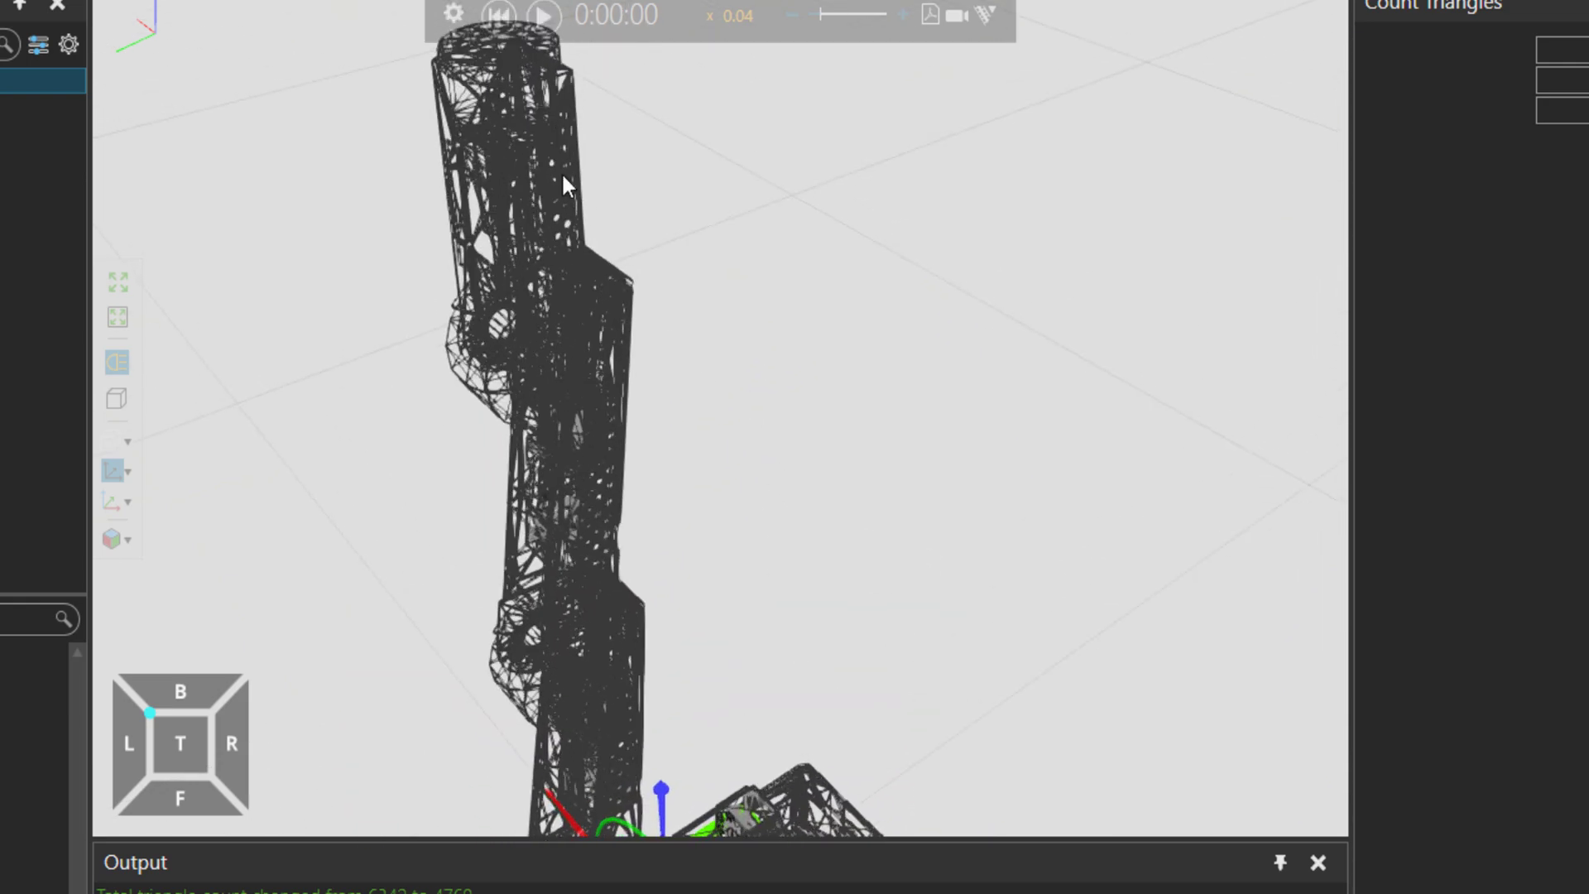
{"action": "right_click_drag", "start_coordinate": [847, 674], "coordinate": [737, 499]}
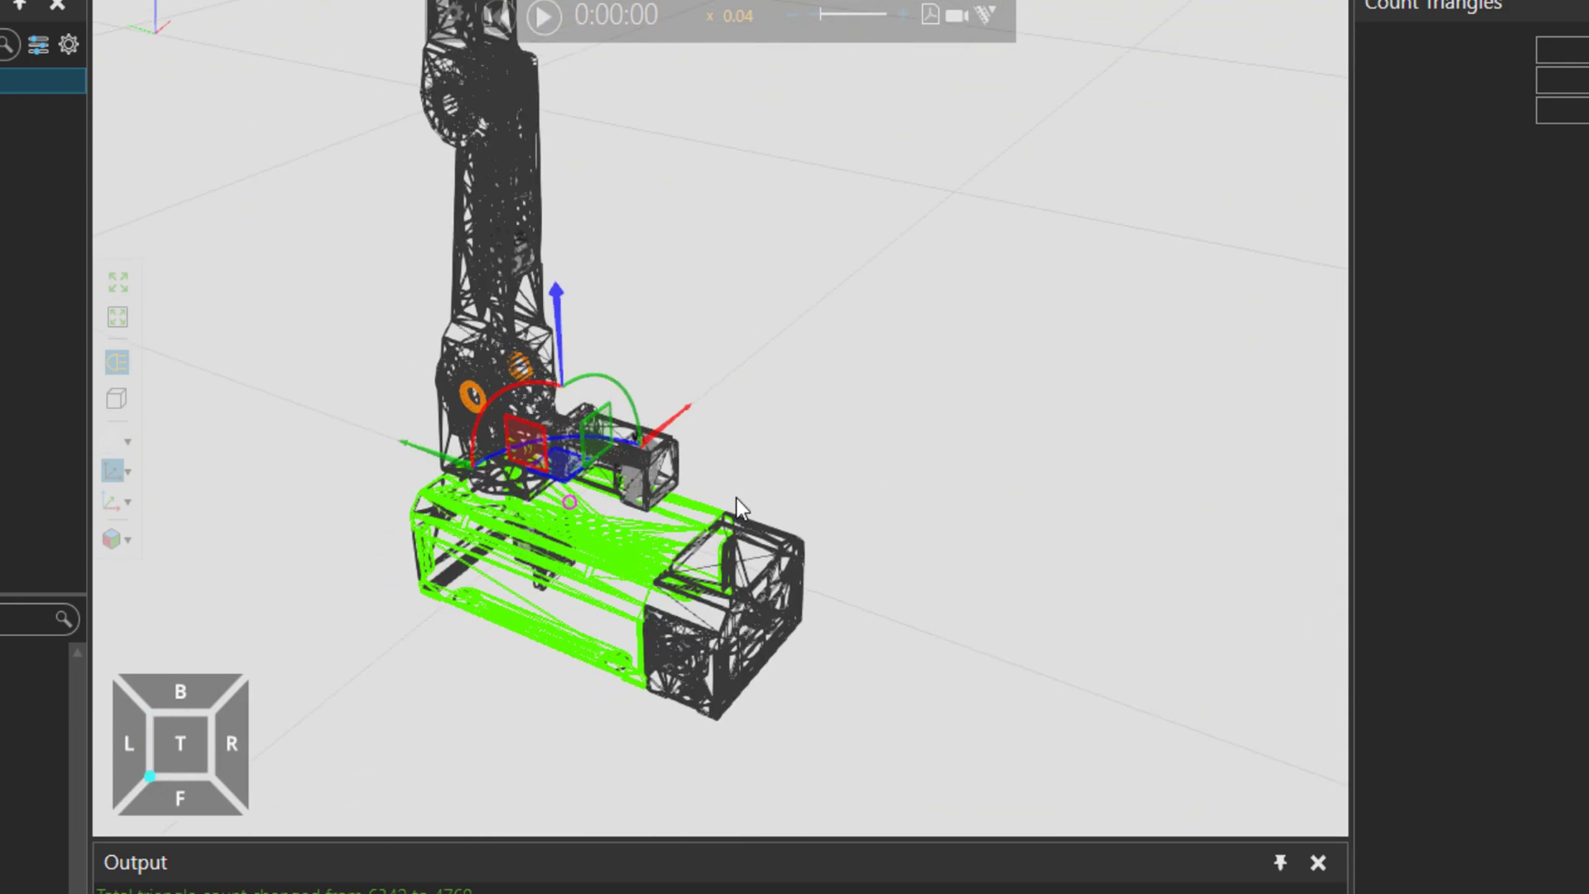
{"action": "scroll", "coordinate": [729, 619], "scroll_direction": "up", "scroll_amount": 5}
{"action": "scroll", "coordinate": [753, 611], "scroll_direction": "up", "scroll_amount": 2}
{"action": "scroll", "coordinate": [851, 533], "scroll_direction": "down", "scroll_amount": 6}
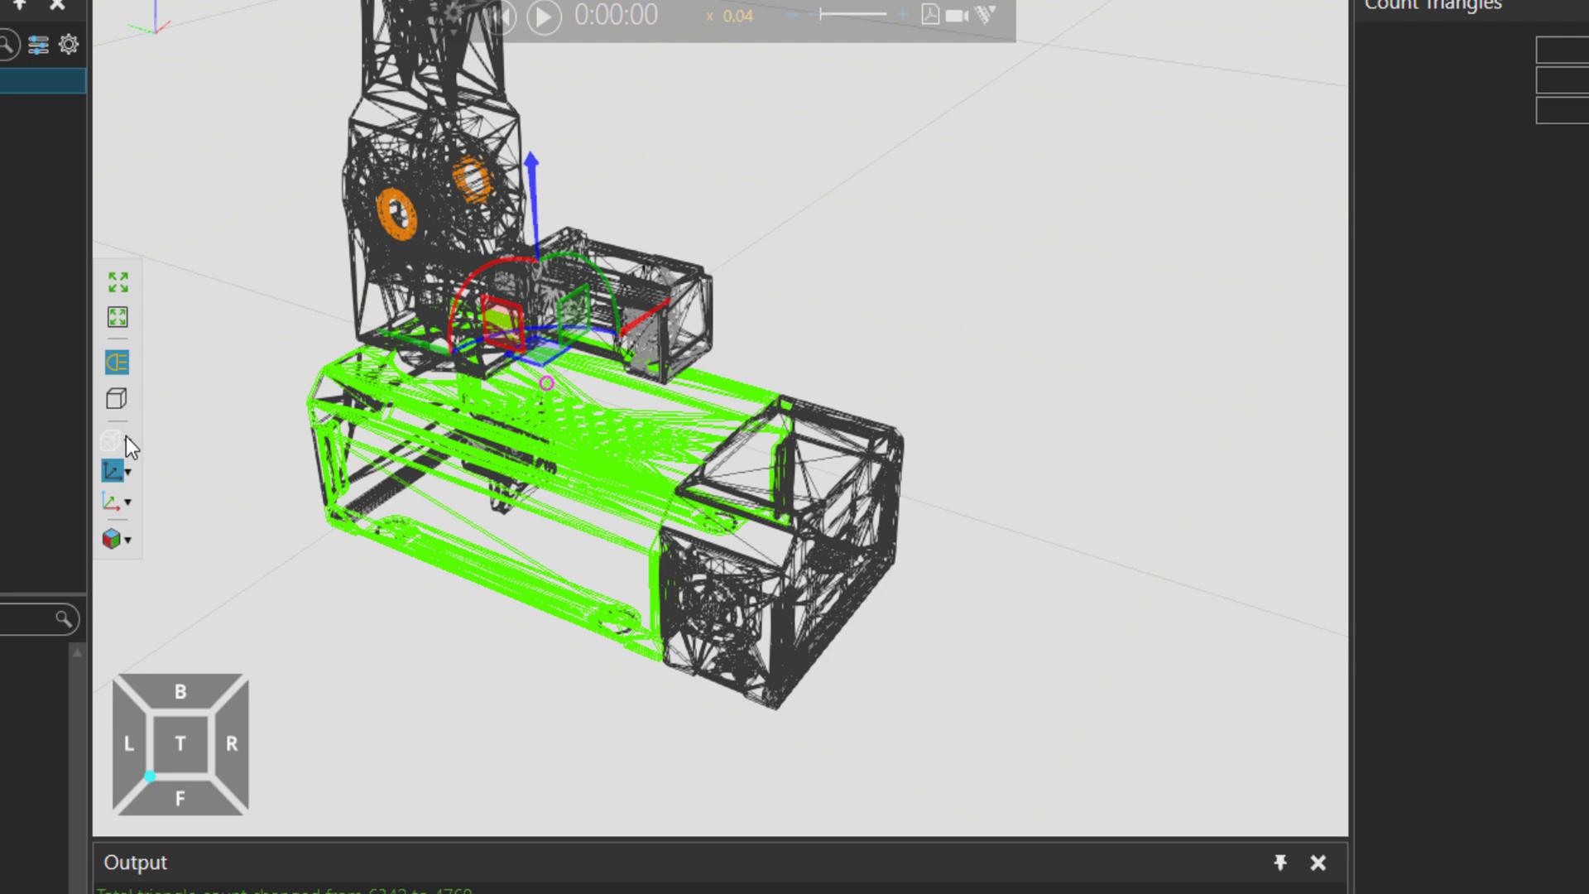
{"action": "left_click", "coordinate": [122, 440]}
{"action": "left_click", "coordinate": [203, 607]}
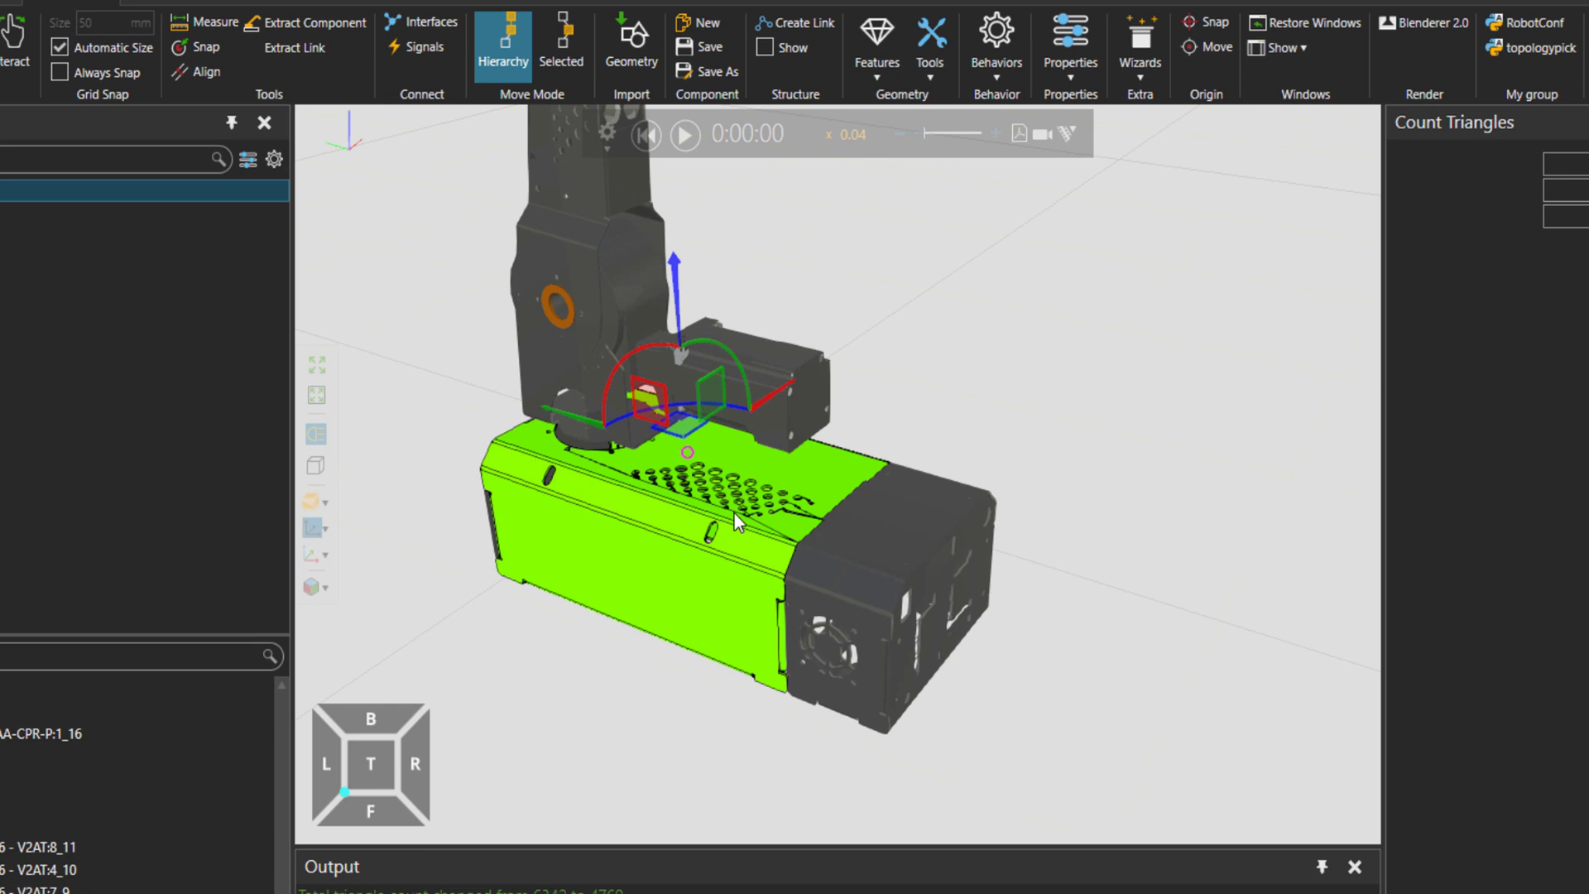
Replace the base housing with its Convex Hull, then select the end-cap box
{"action": "left_click", "coordinate": [932, 56]}
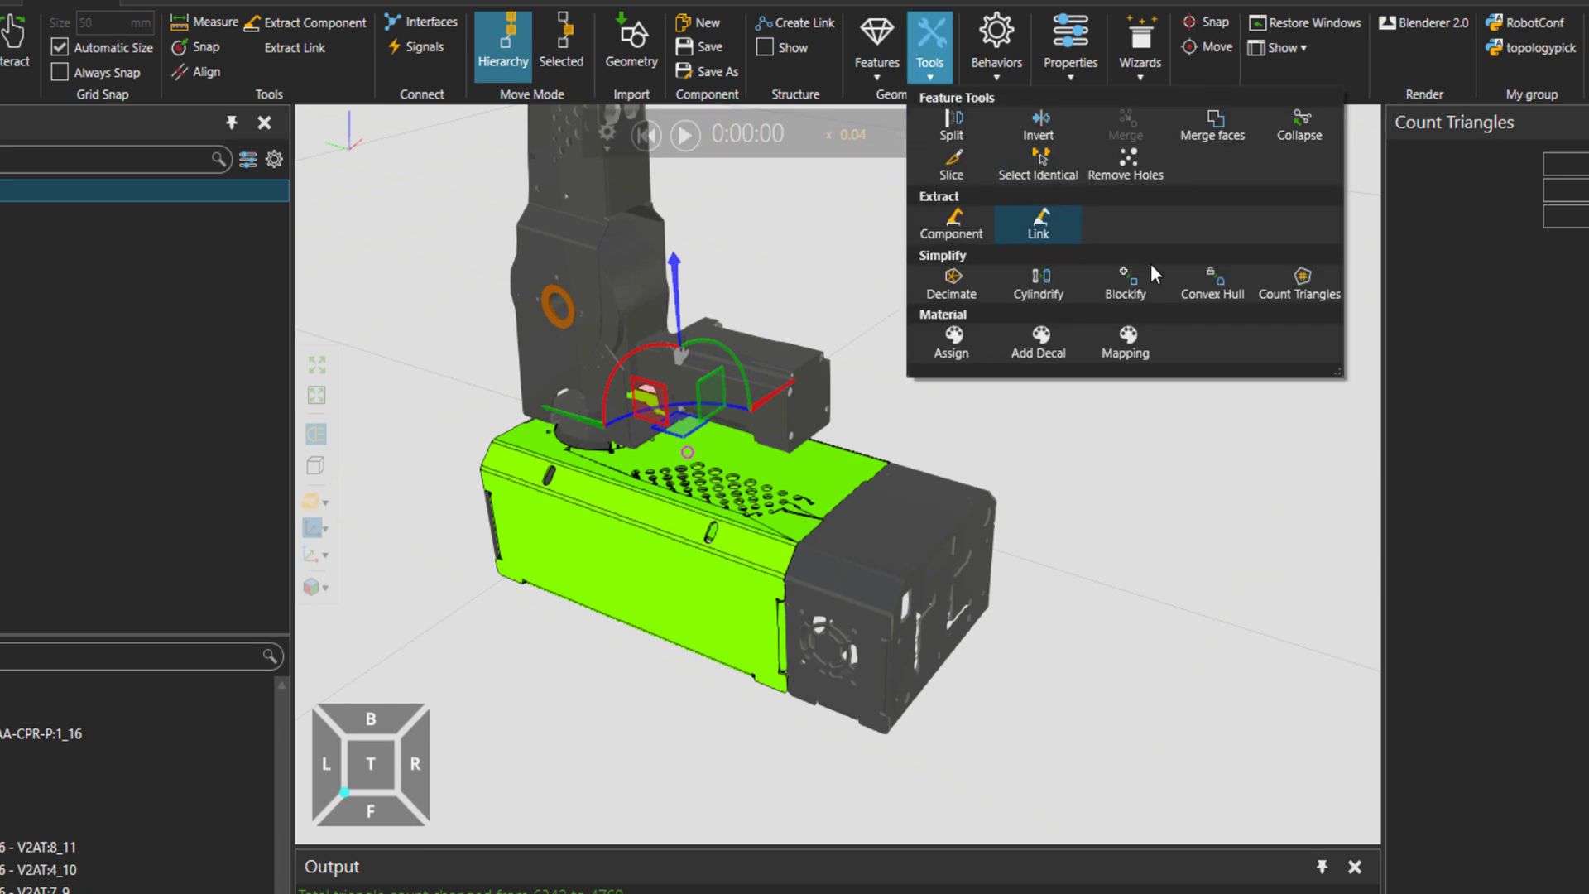
{"action": "left_click", "coordinate": [1230, 287]}
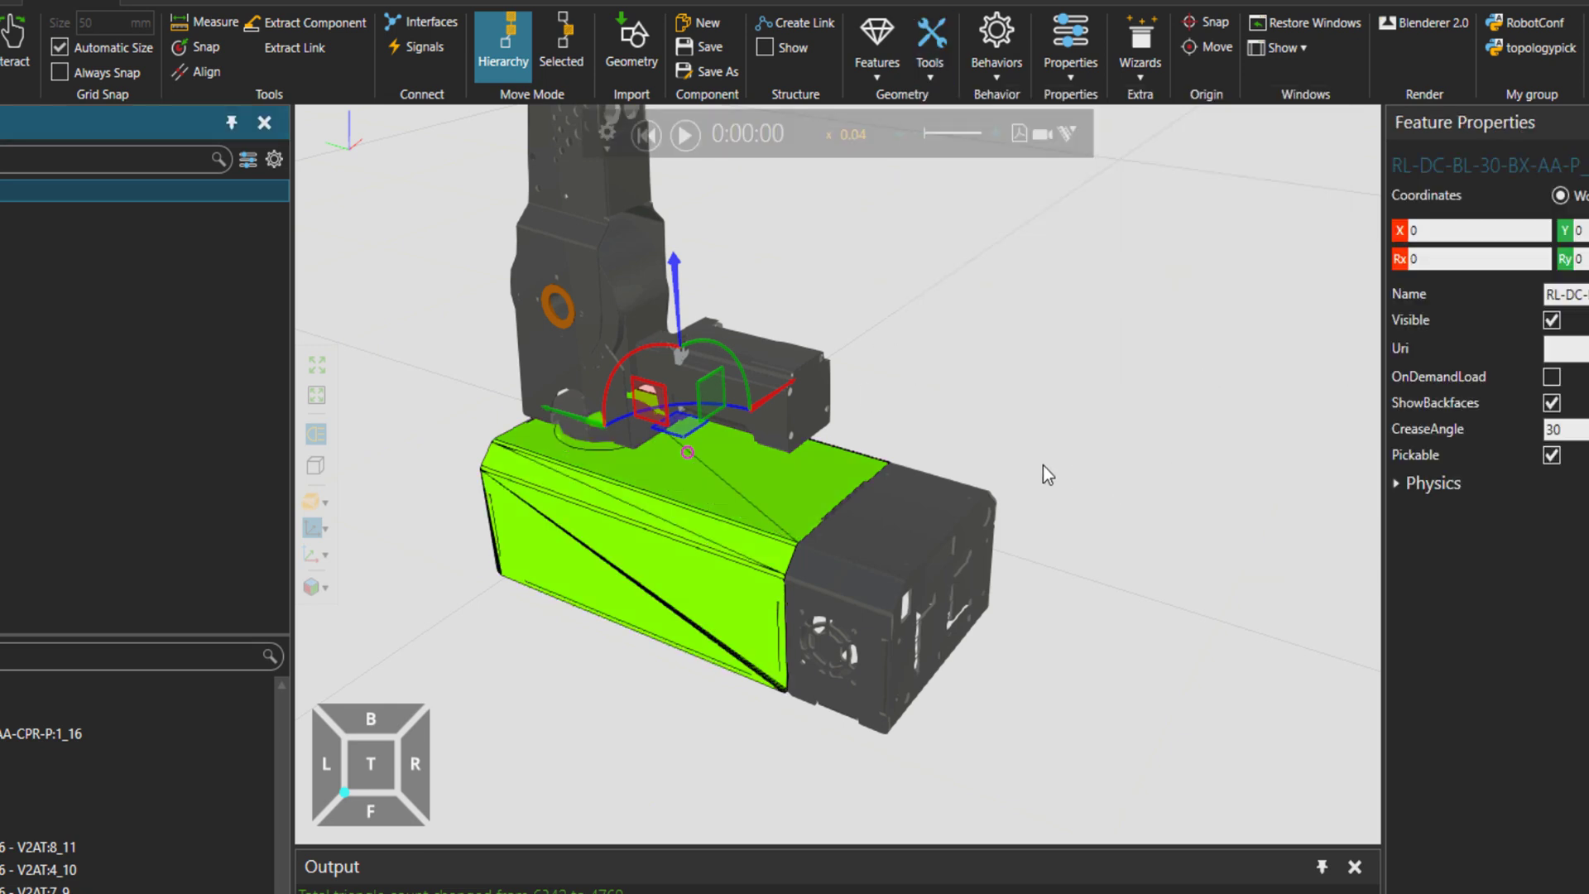
{"action": "left_click", "coordinate": [960, 390]}
{"action": "right_click_drag", "start_coordinate": [750, 573], "coordinate": [716, 554]}
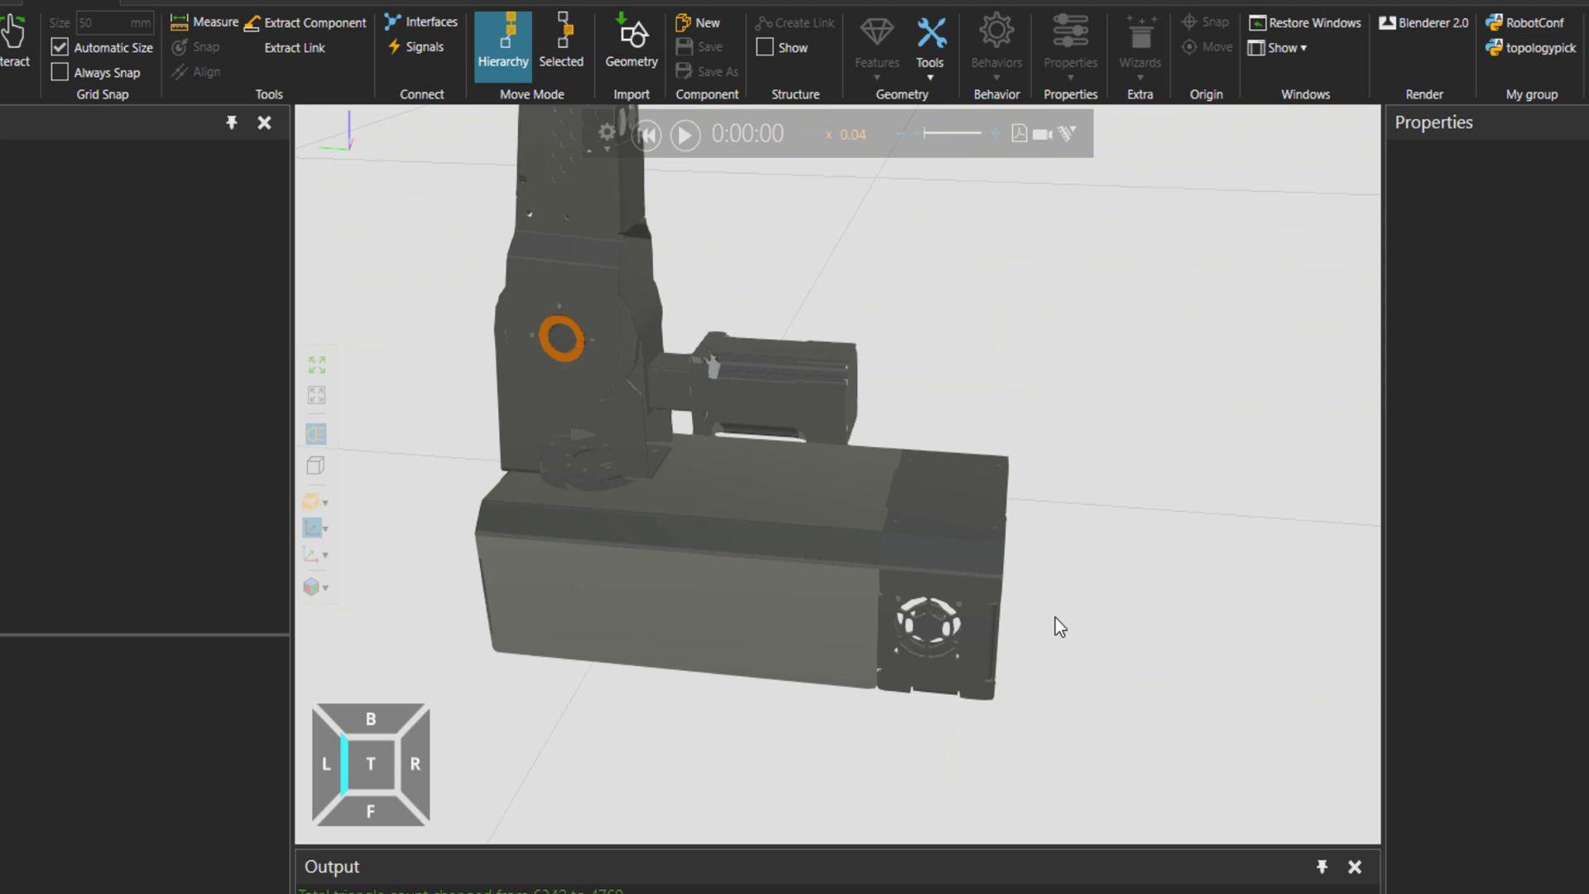
{"action": "left_click", "coordinate": [1026, 642]}
{"action": "right_click_drag", "start_coordinate": [1002, 669], "coordinate": [869, 651]}
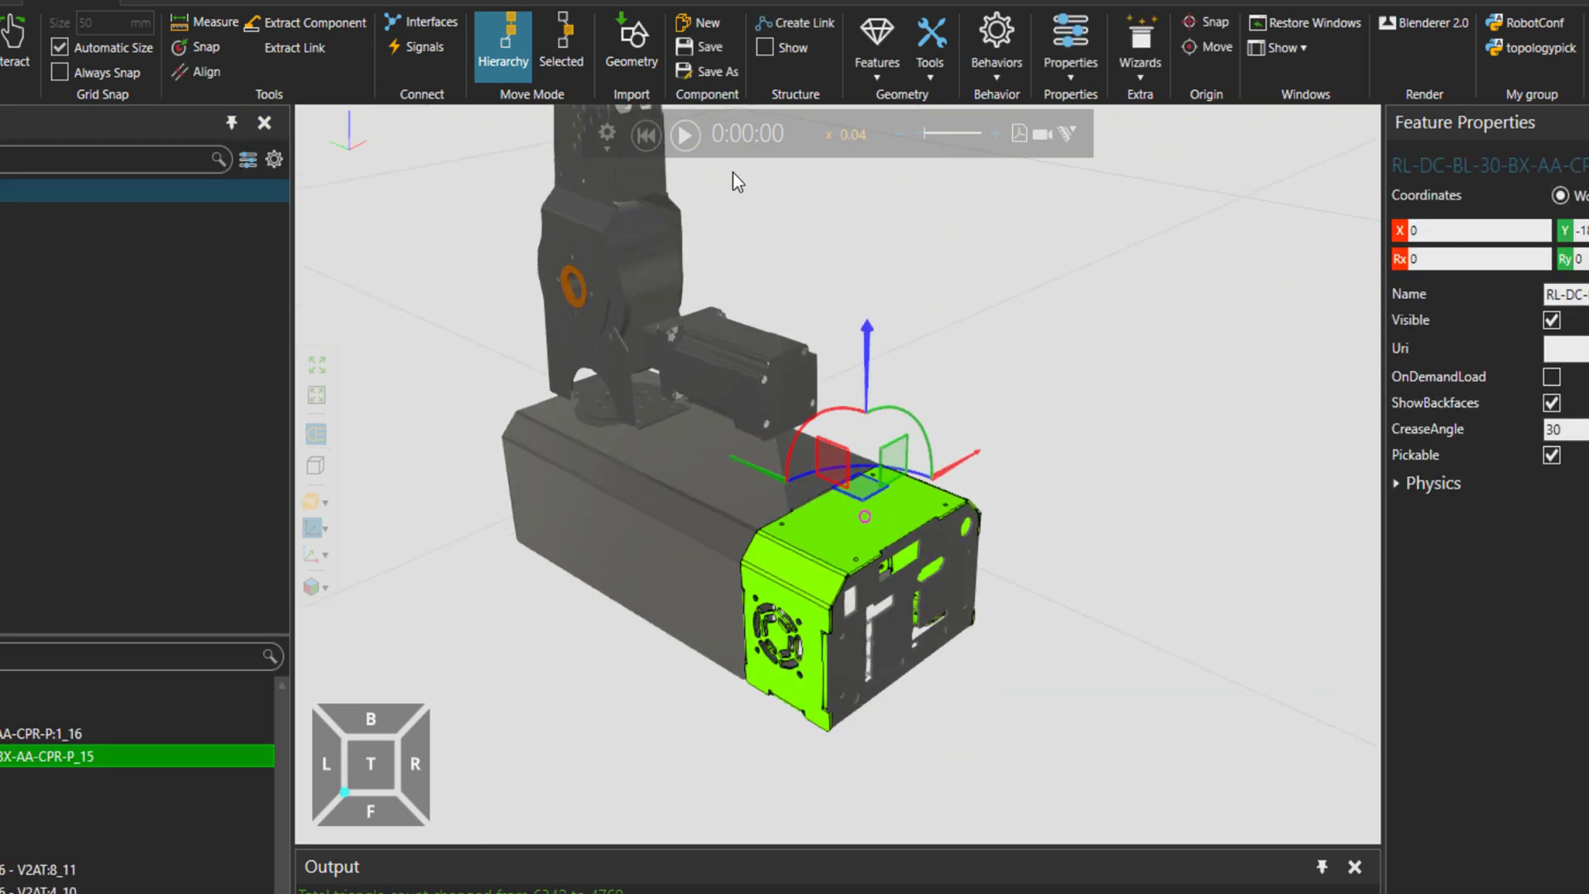
Blockify the housing's end-cap section, comparing with Show Originals, then apply it
{"action": "left_click", "coordinate": [930, 64]}
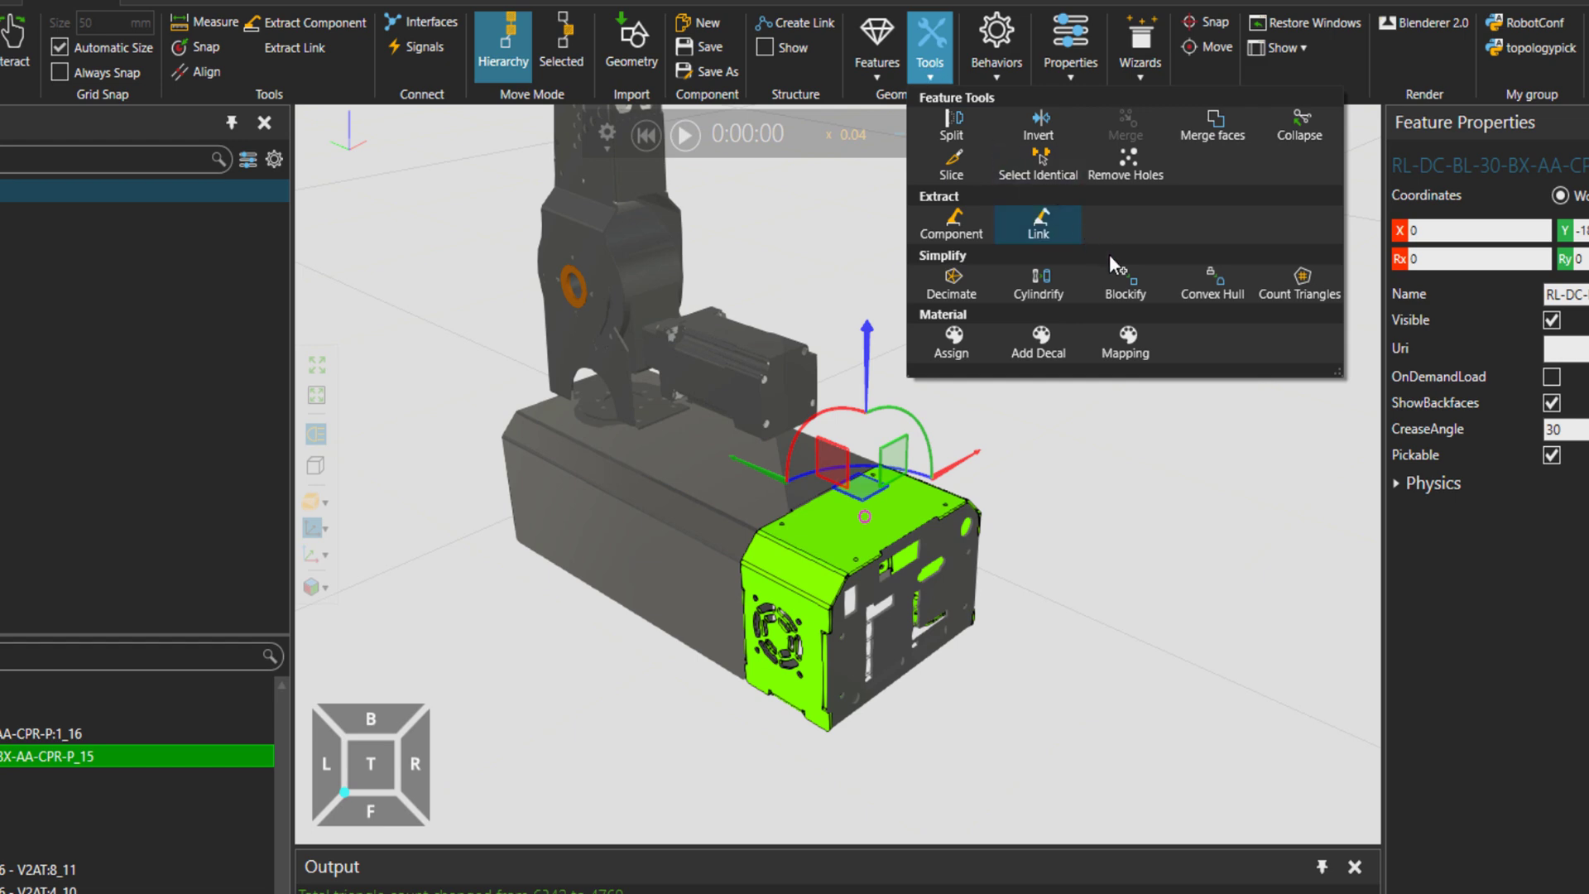
{"action": "left_click", "coordinate": [1125, 281]}
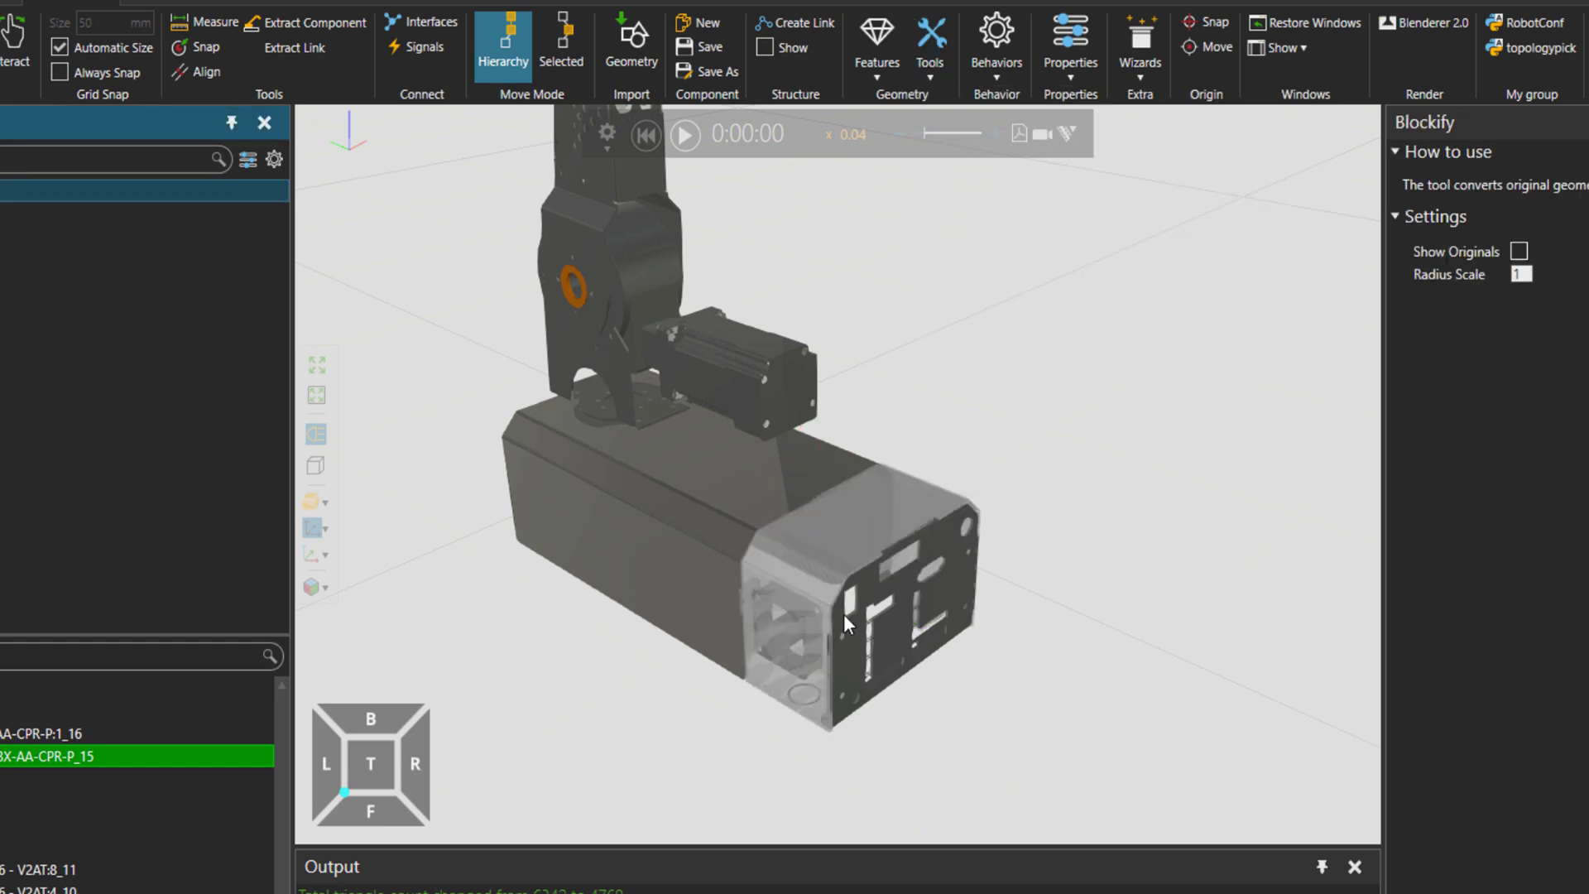
{"action": "scroll", "coordinate": [845, 619], "scroll_direction": "up", "scroll_amount": 6}
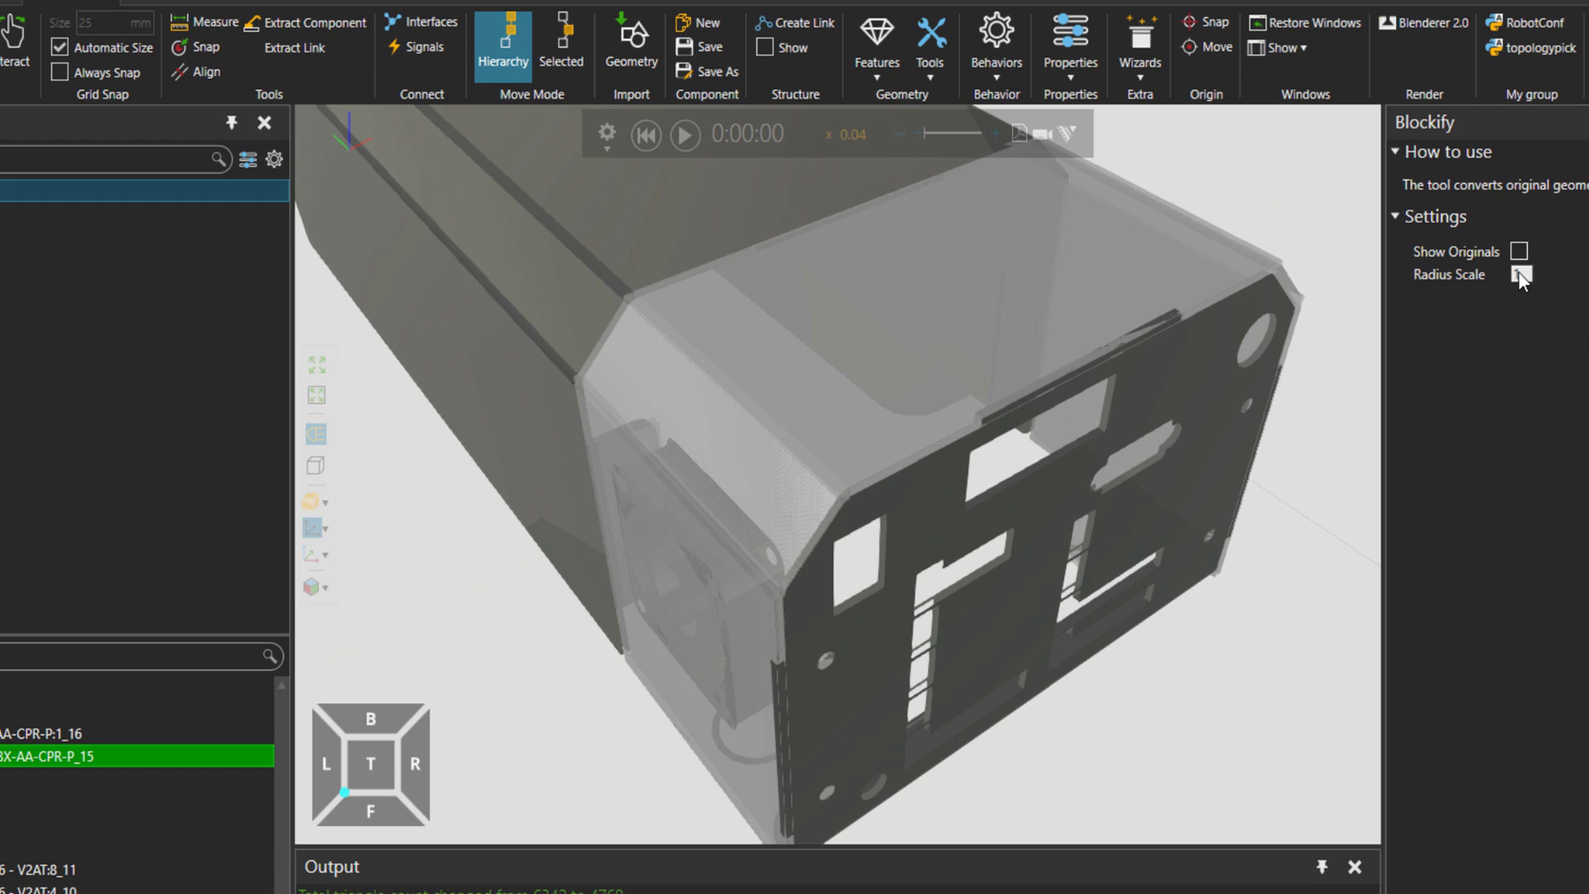
{"action": "left_click", "coordinate": [1519, 250]}
{"action": "scroll", "coordinate": [1176, 484], "scroll_direction": "up", "scroll_amount": 5}
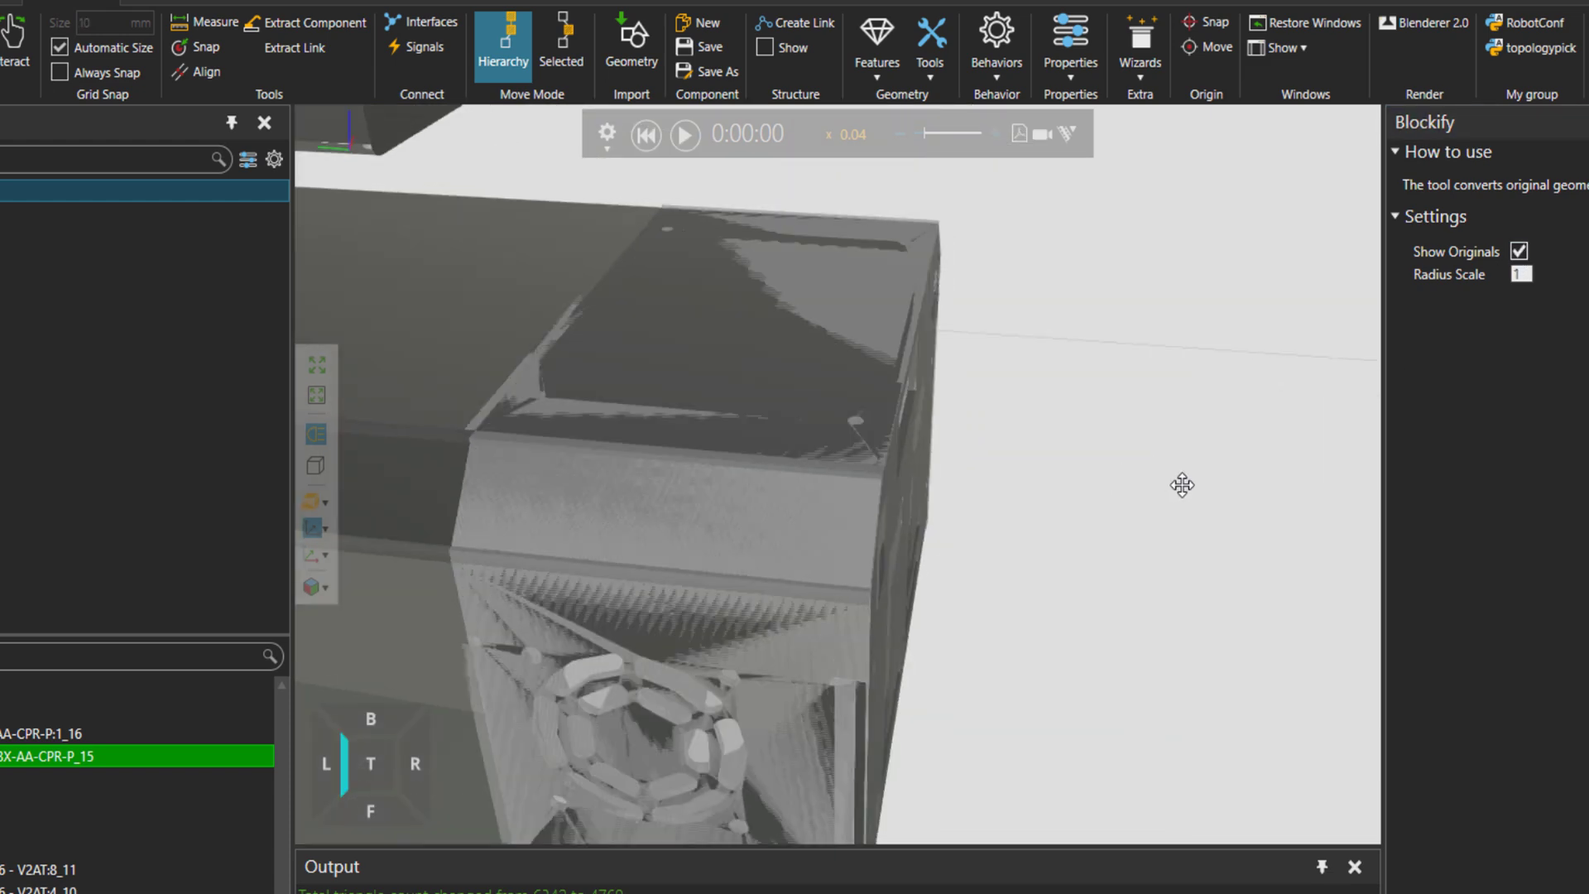
{"action": "scroll", "coordinate": [1160, 486], "scroll_direction": "down", "scroll_amount": 5}
{"action": "left_click", "coordinate": [1519, 251]}
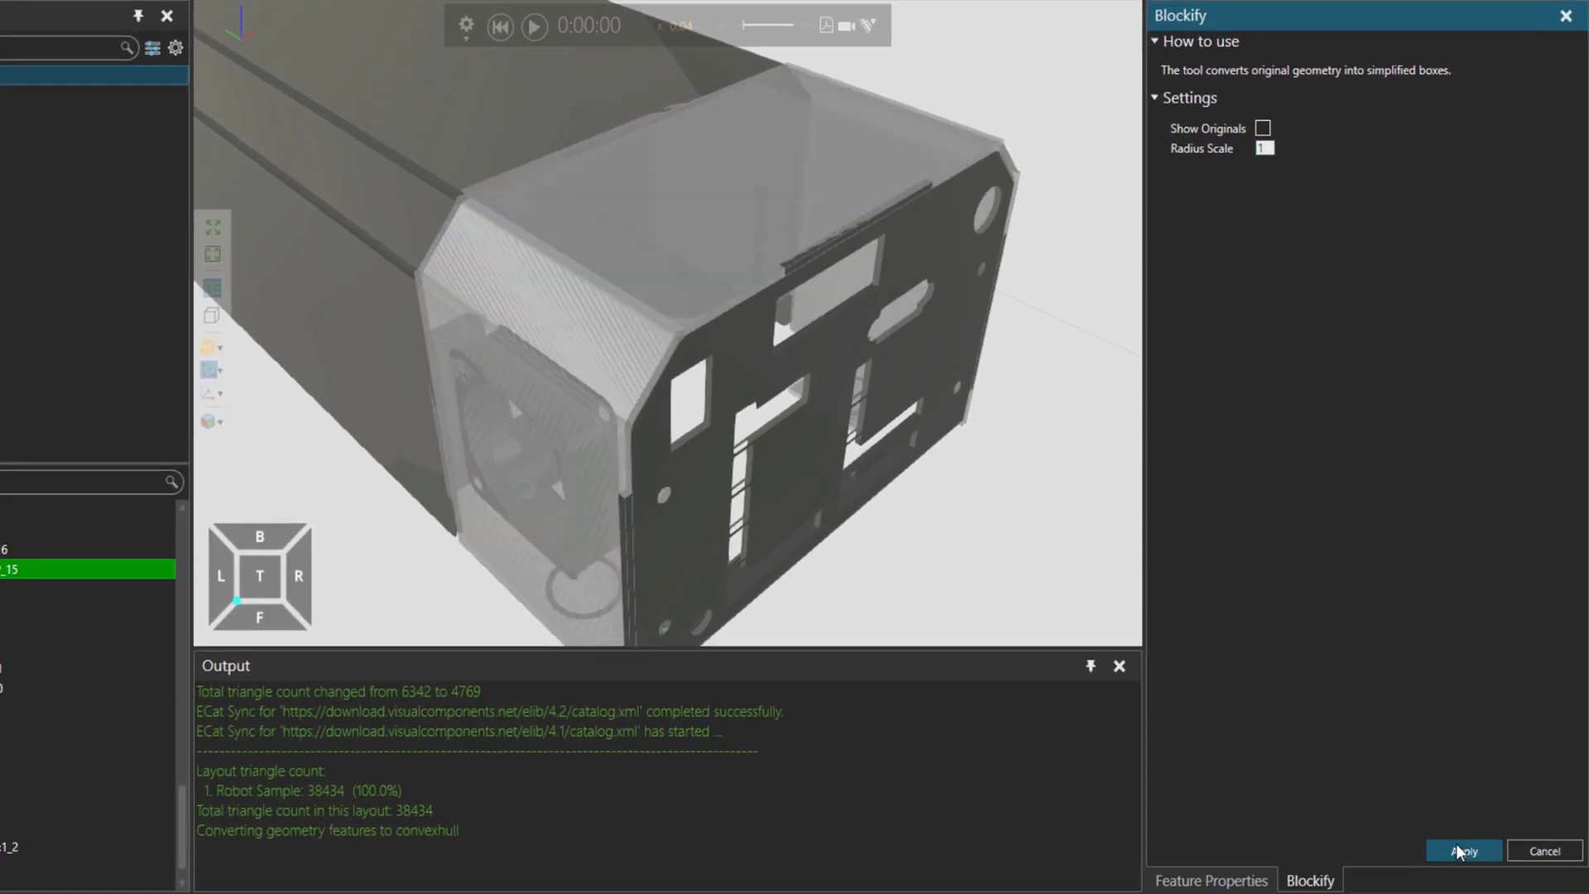
{"action": "left_click", "coordinate": [1458, 850]}
Select the housing's end plate, preview Blockify on it, and also select the inner fan
{"action": "left_click", "coordinate": [806, 437]}
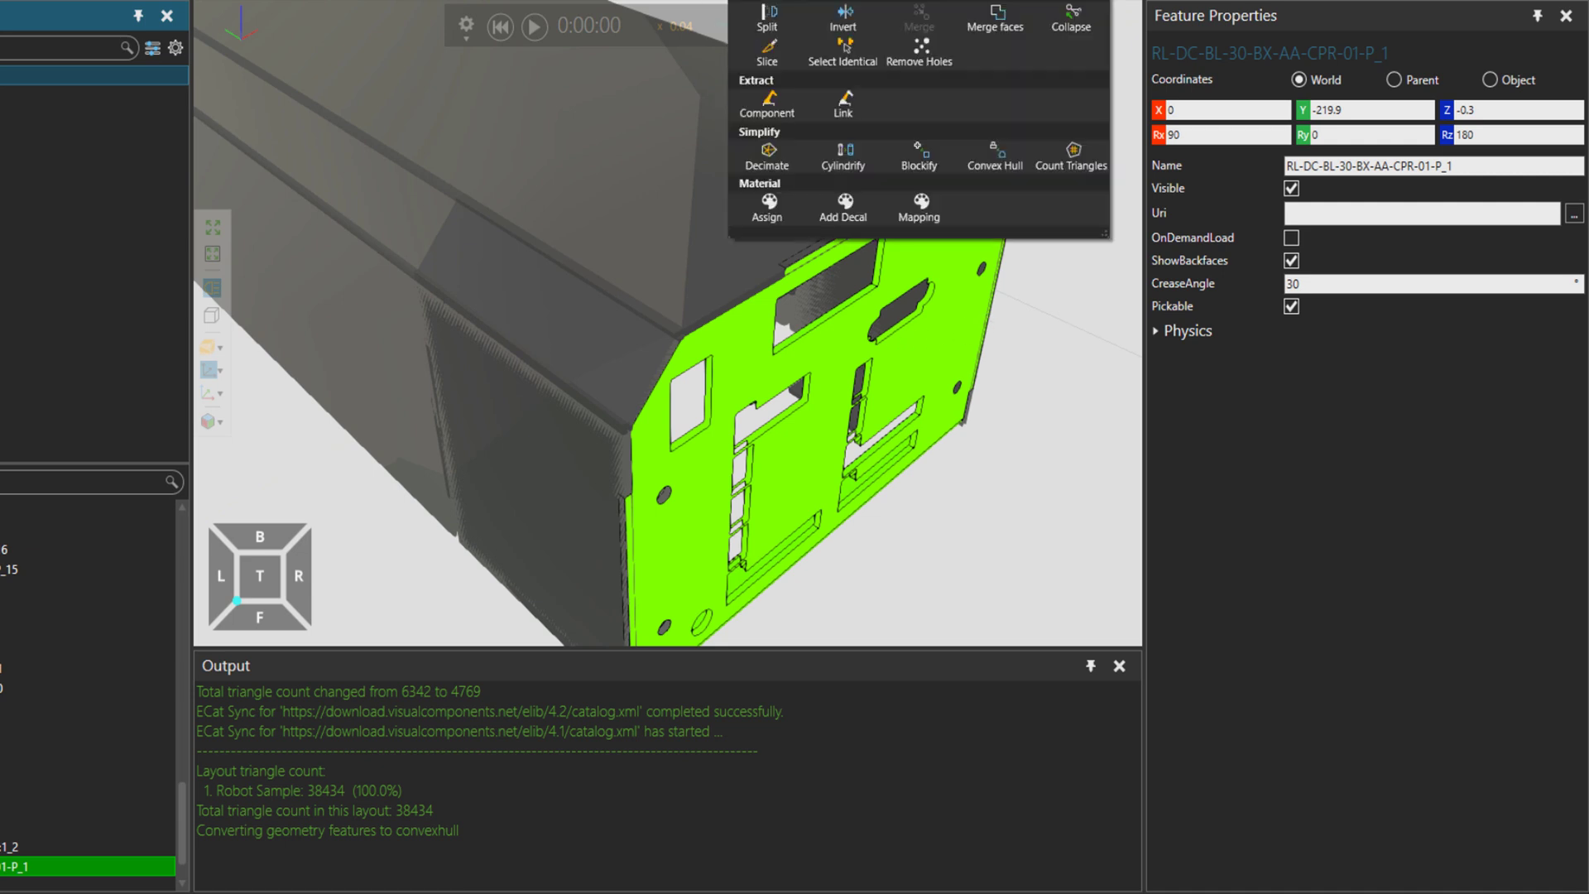
{"action": "left_click", "coordinate": [914, 153]}
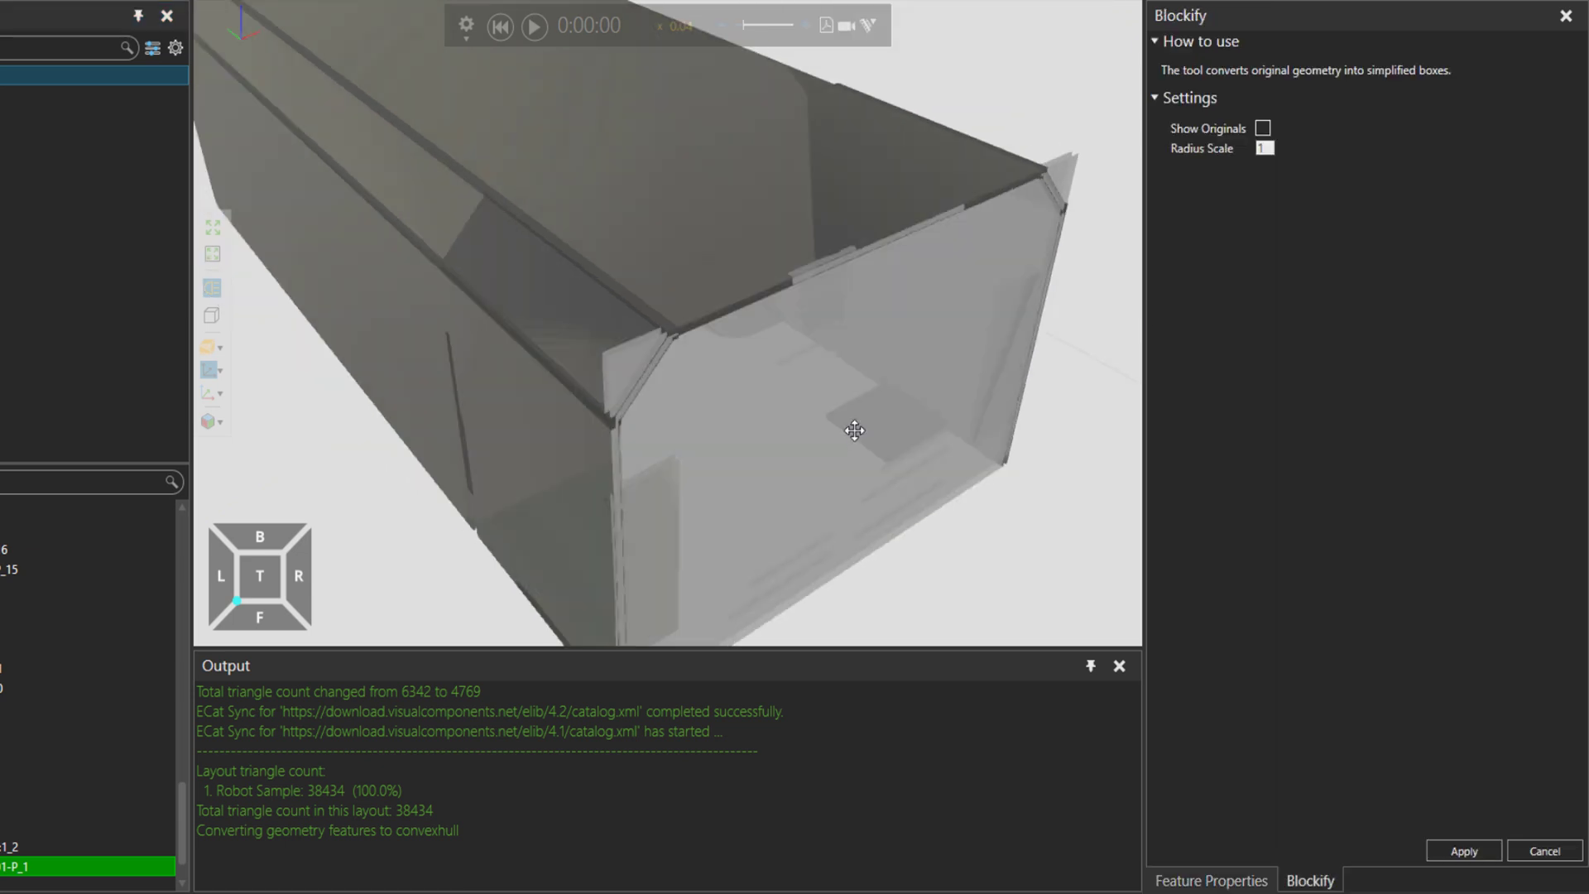
{"action": "scroll", "coordinate": [851, 433], "scroll_direction": "up", "scroll_amount": 5}
{"action": "right_click_drag", "start_coordinate": [816, 383], "coordinate": [653, 350]}
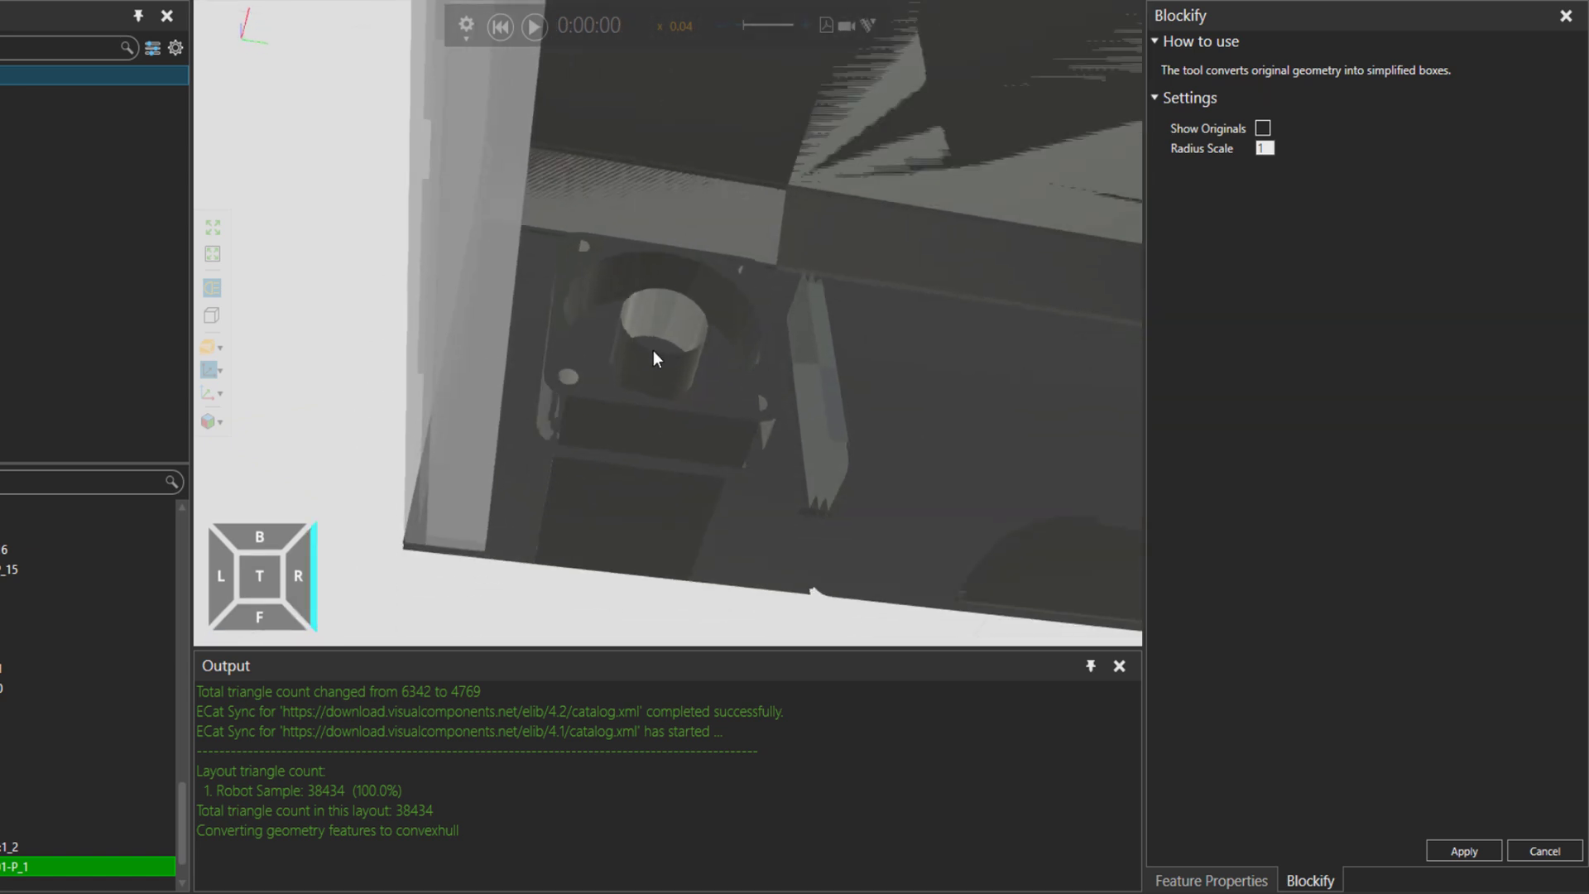
{"action": "left_click", "coordinate": [624, 415]}
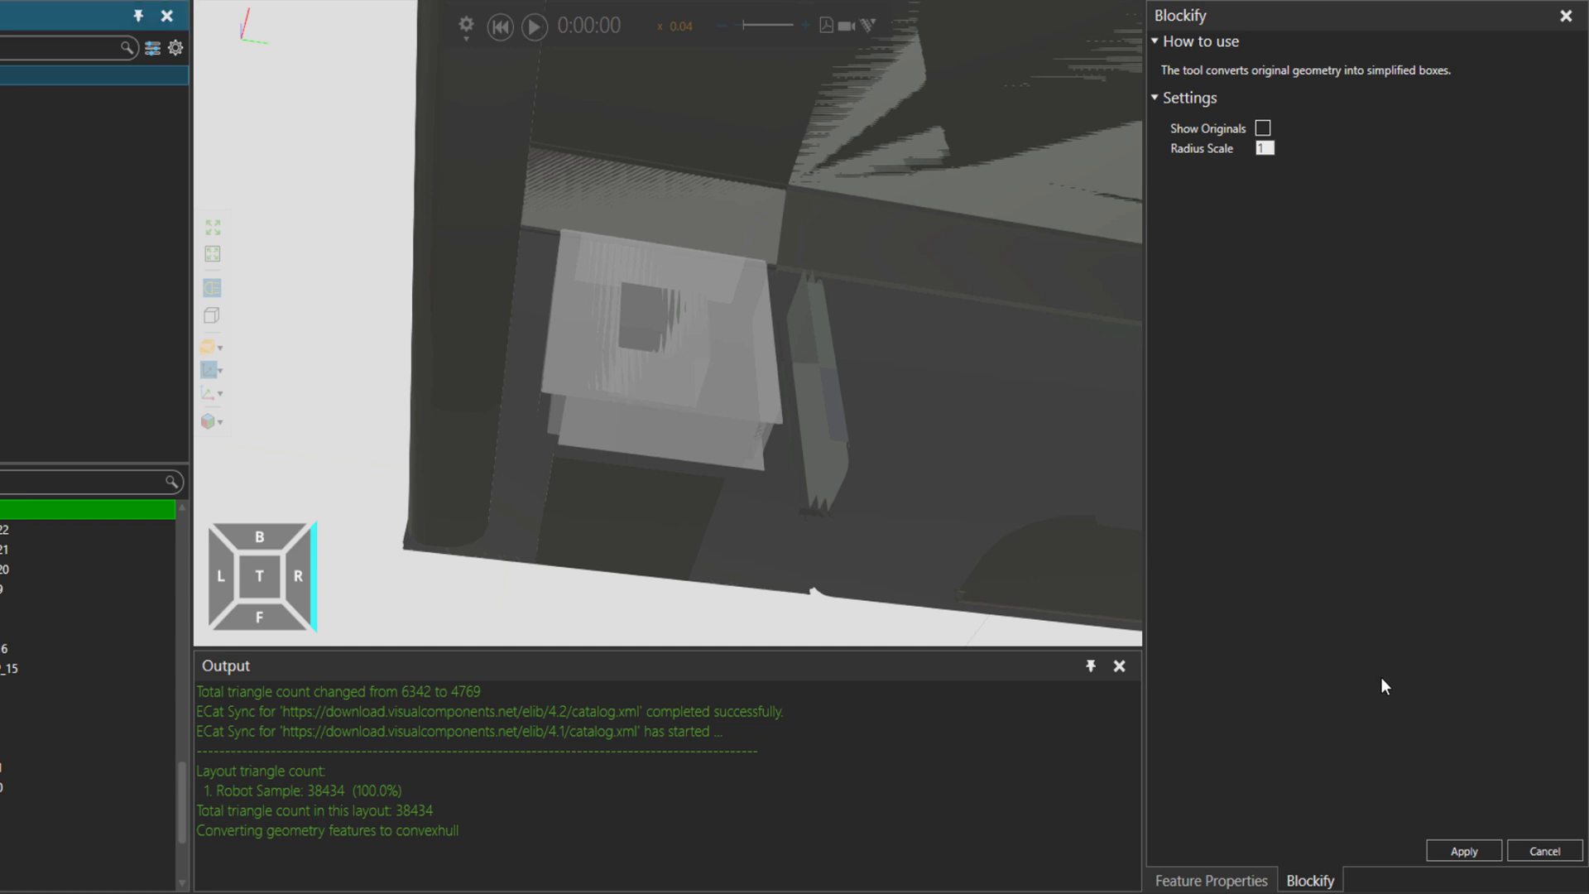
Discard the Blockify preview and simplify fan part RL-MAT0111_22 into cylinders with Cylindrify
{"action": "left_click", "coordinate": [1523, 846]}
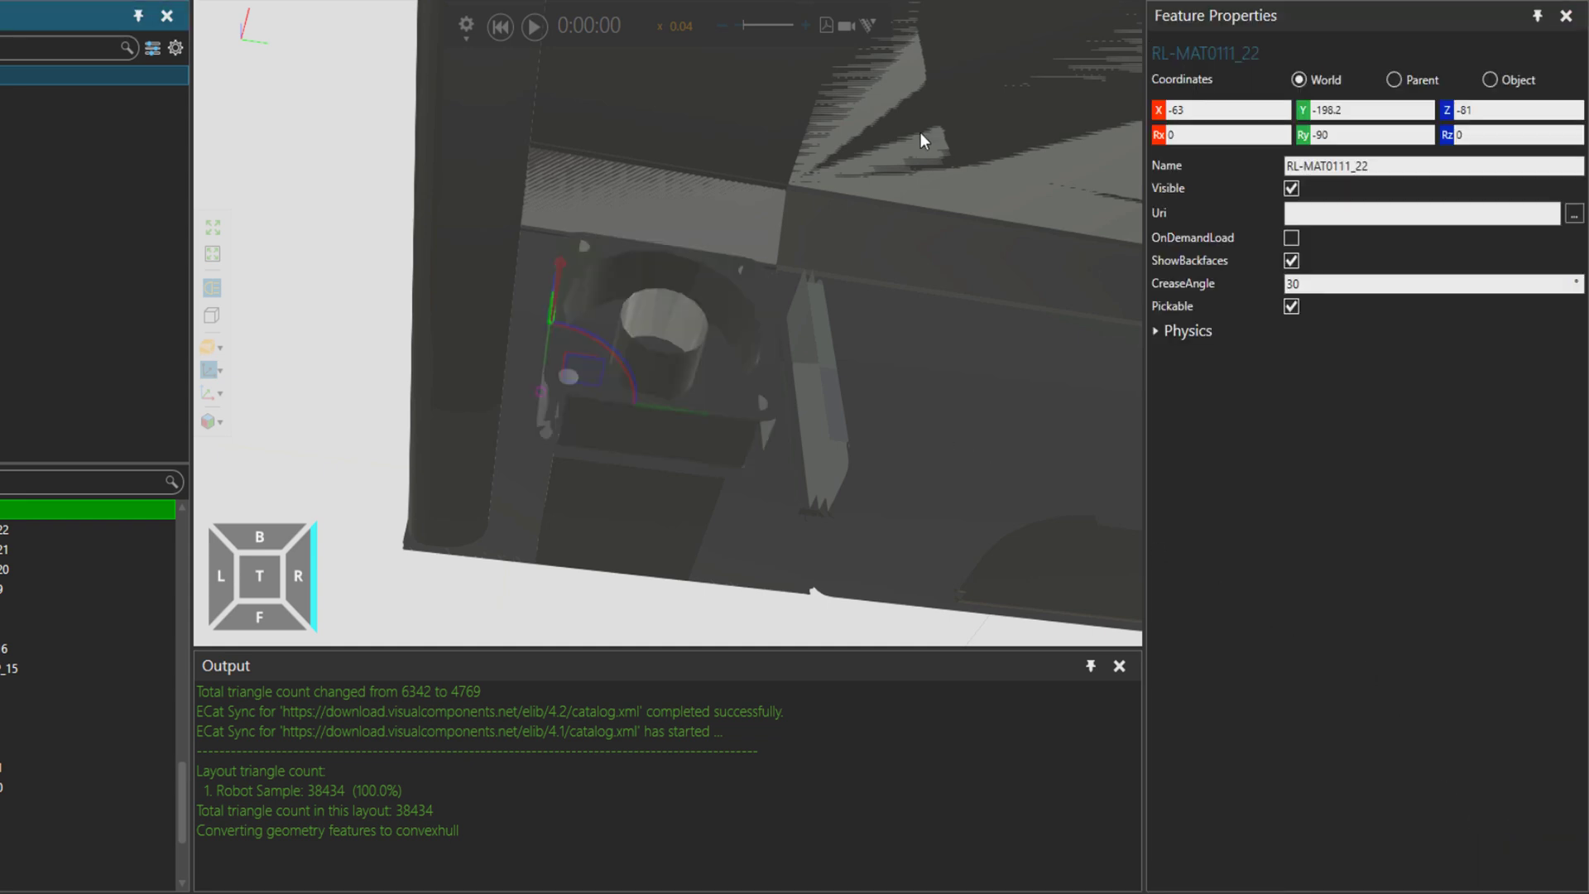
{"action": "left_click", "coordinate": [763, 3]}
{"action": "left_click", "coordinate": [843, 152]}
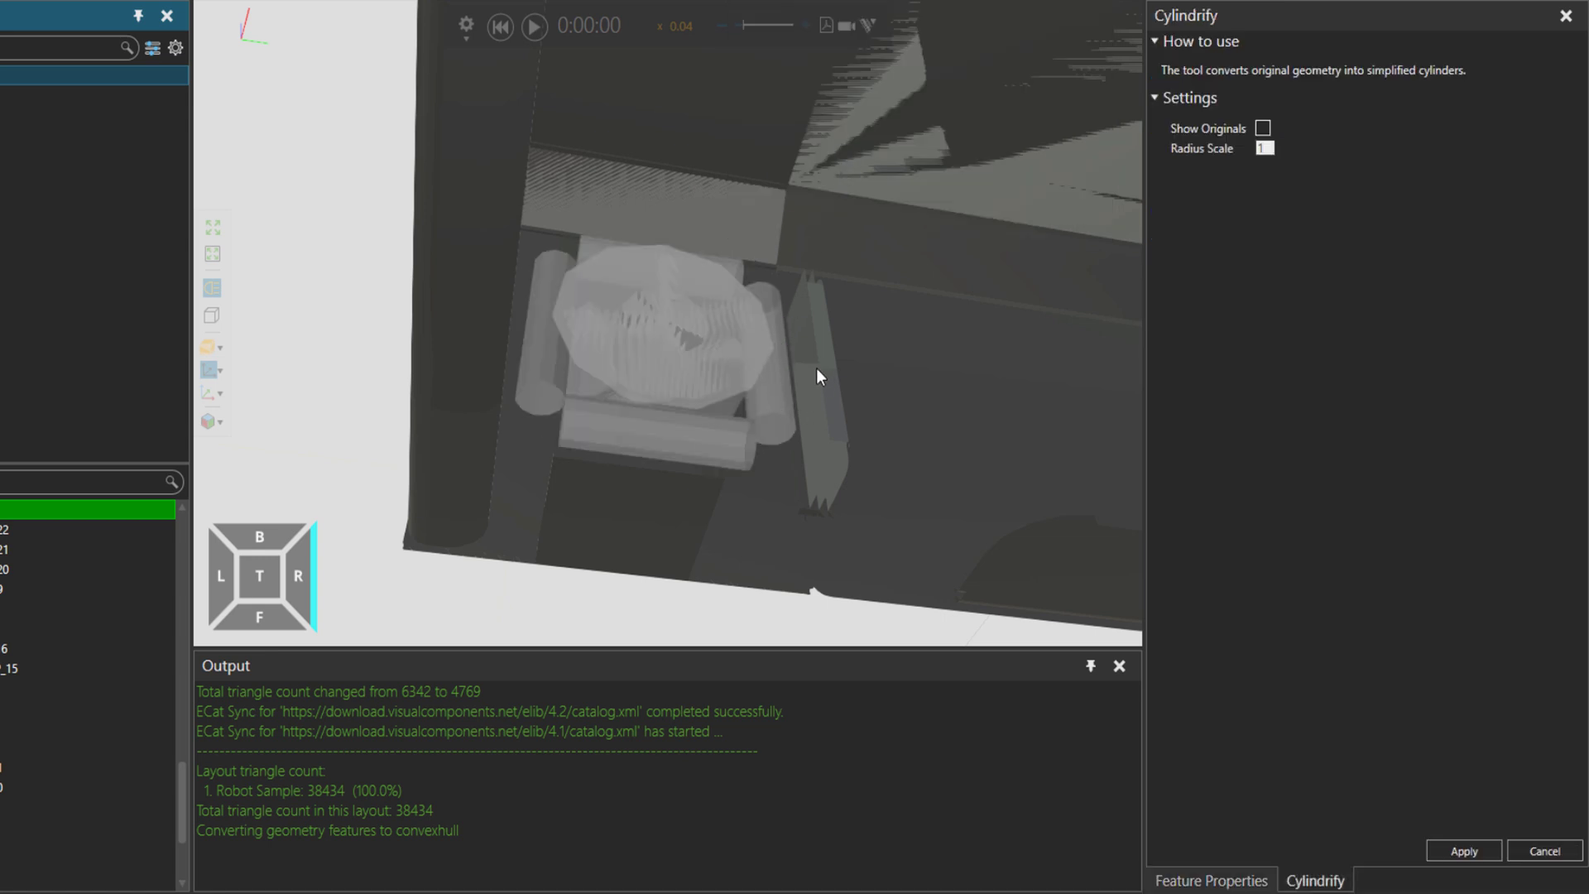
{"action": "mouse_move", "coordinate": [707, 384]}
{"action": "right_mouse_down"}
{"action": "mouse_move", "coordinate": [684, 397]}
{"action": "mouse_move", "coordinate": [685, 383]}
{"action": "right_mouse_up"}
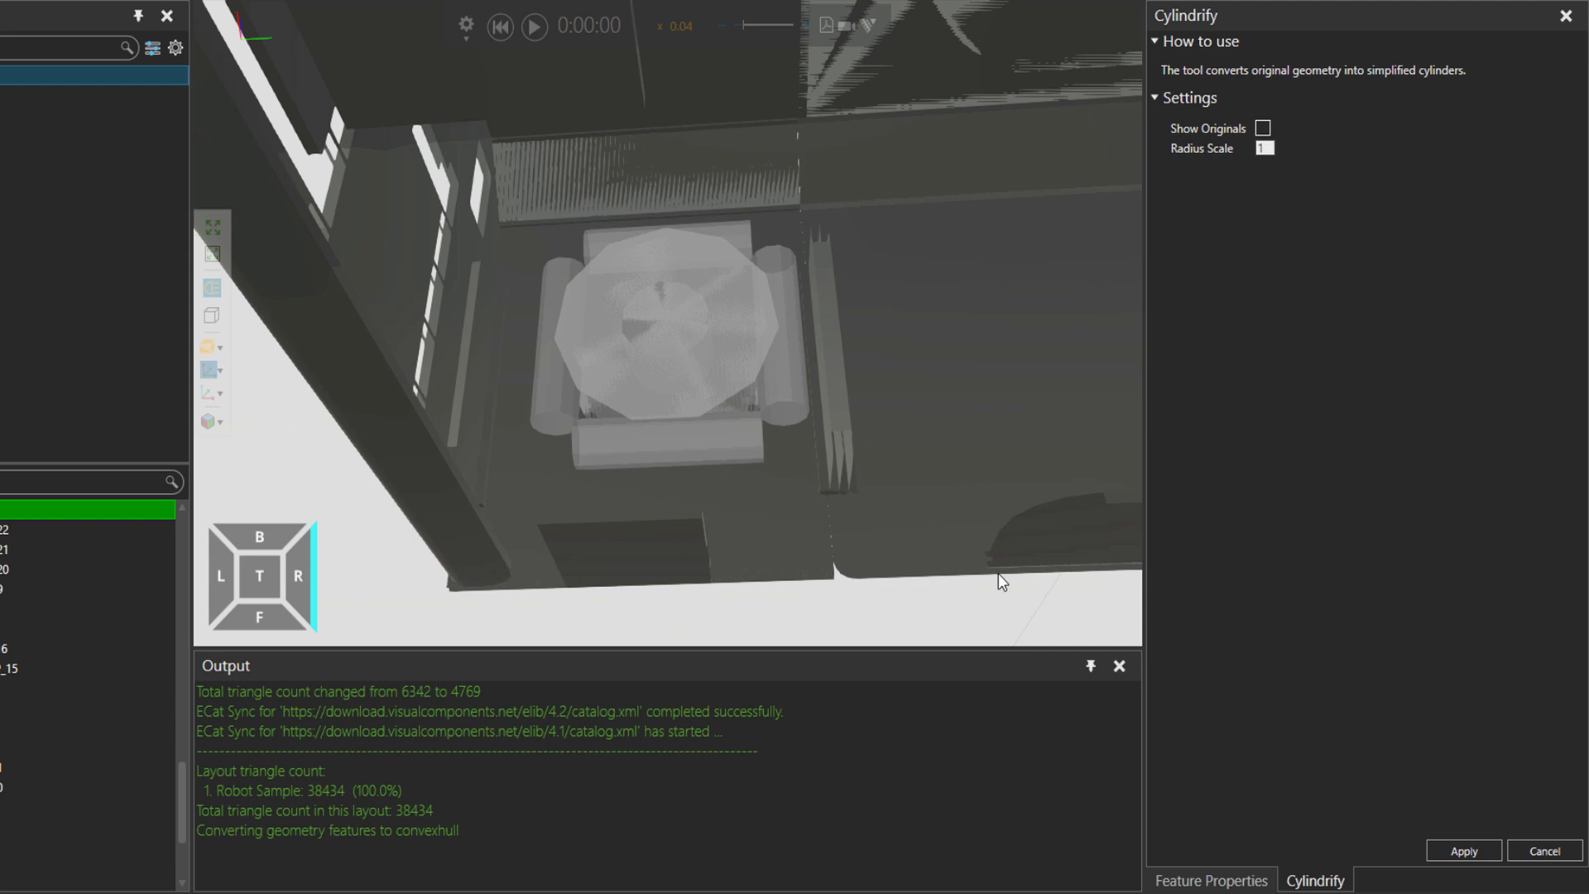
{"action": "left_click", "coordinate": [1447, 850]}
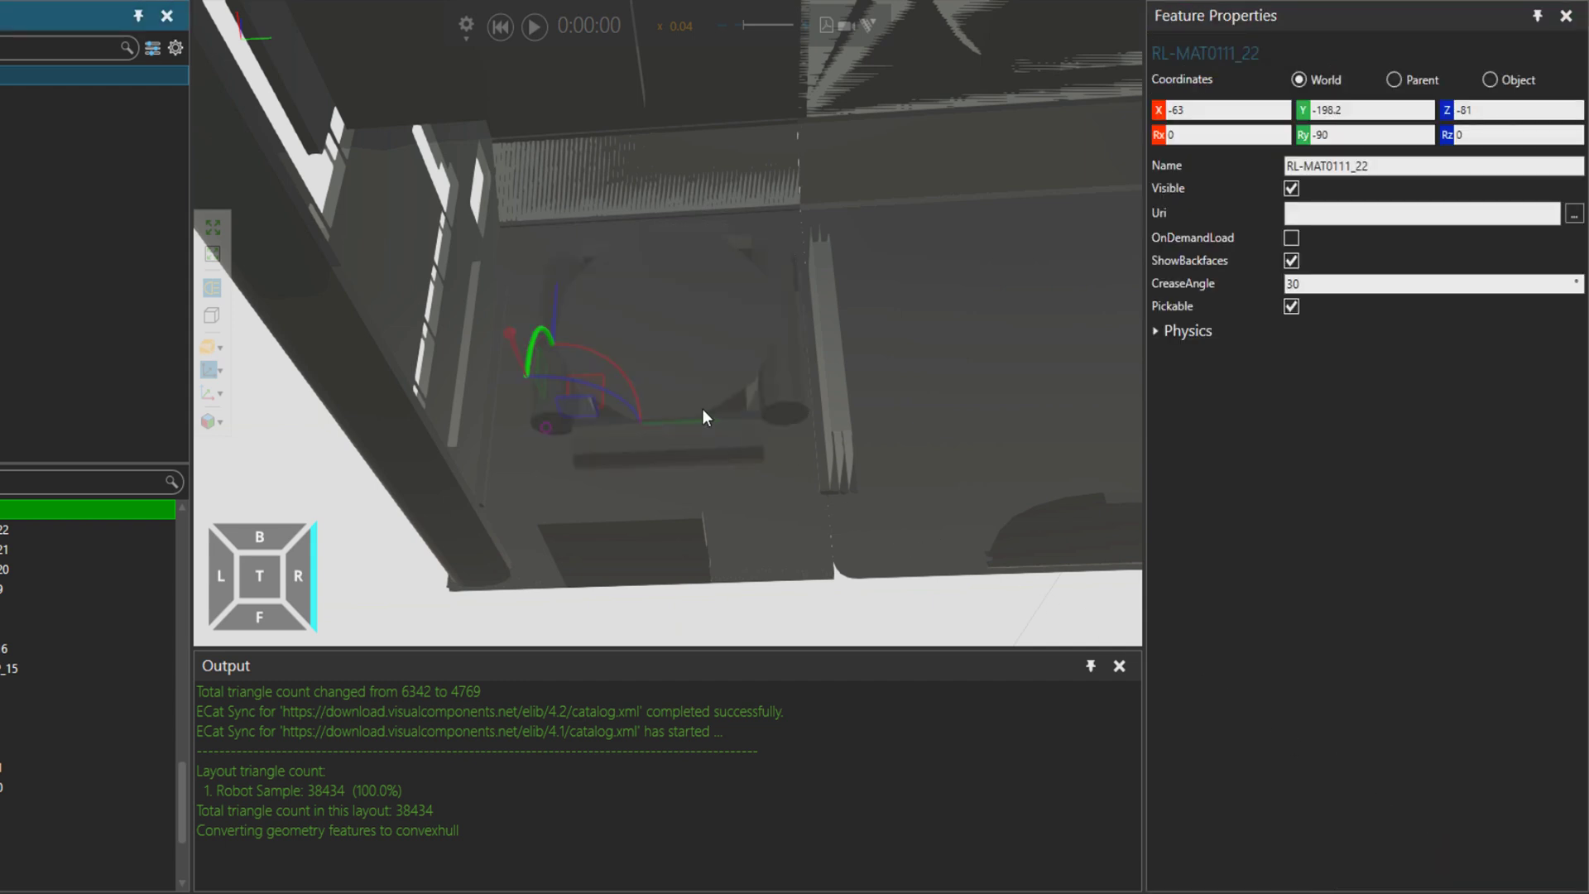
{"action": "right_click_drag", "start_coordinate": [702, 409], "coordinate": [636, 392]}
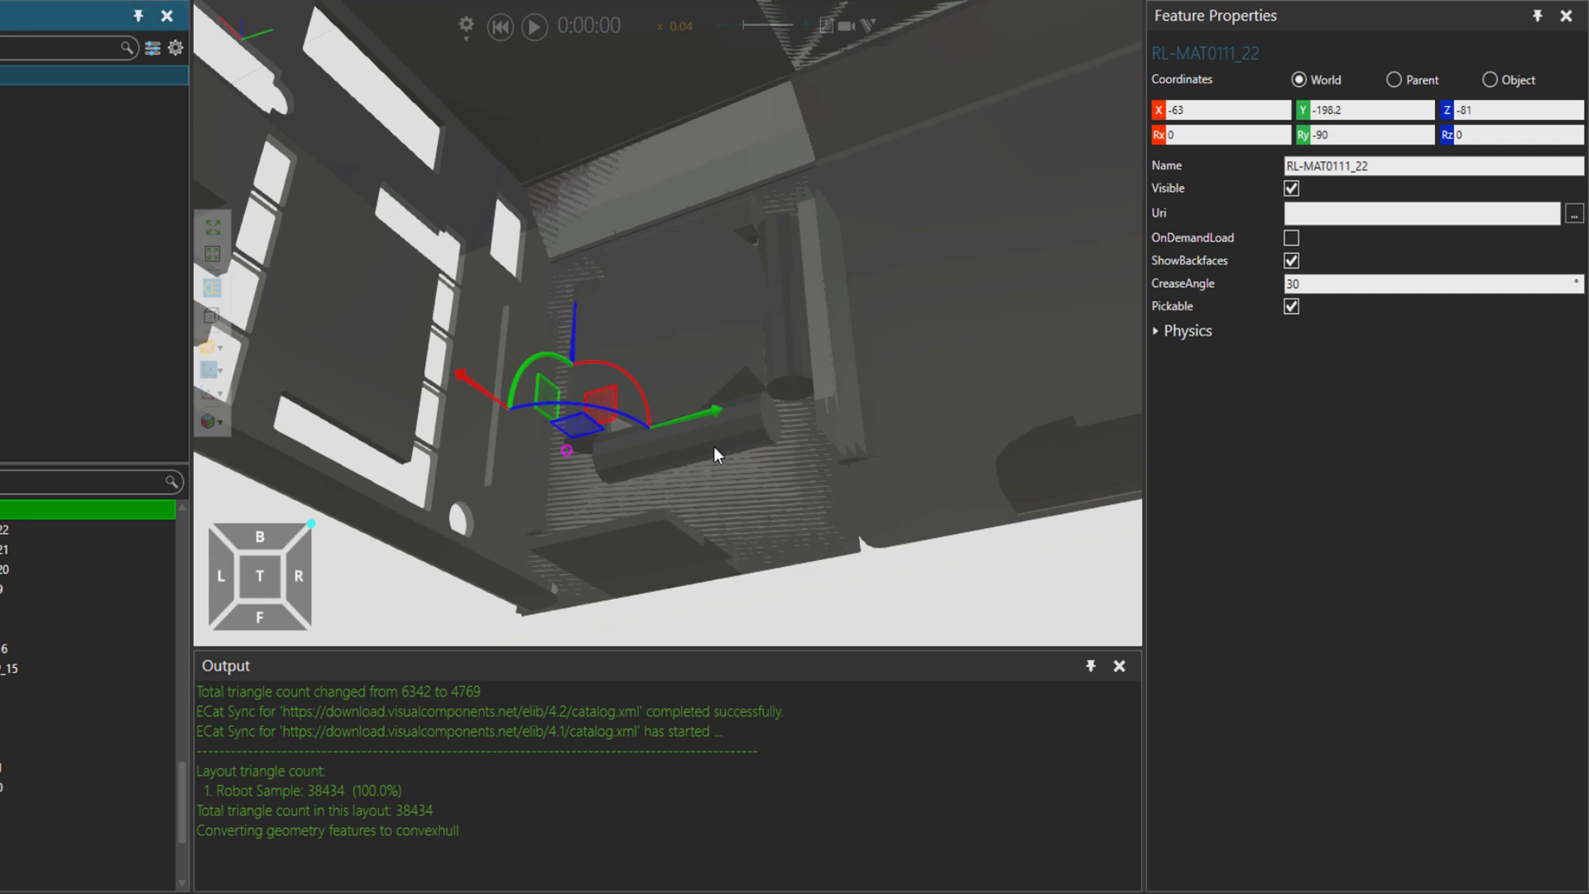
{"action": "right_click_drag", "start_coordinate": [714, 257], "coordinate": [739, 373]}
{"action": "scroll", "coordinate": [708, 505], "scroll_direction": "down", "scroll_amount": 5}
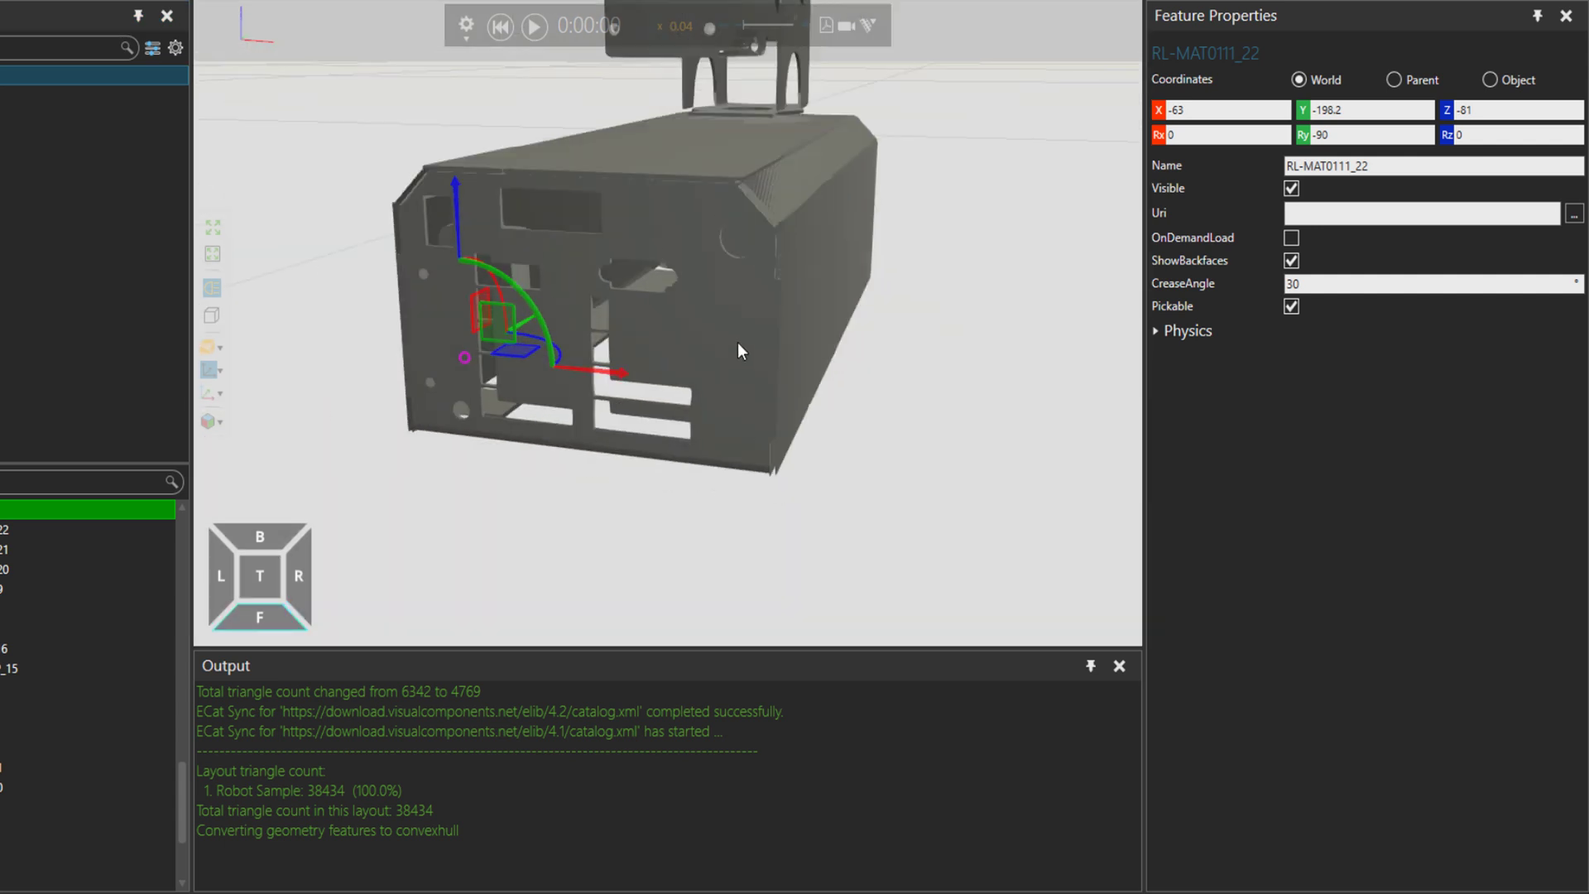
Replace the housing's front end plate with simplified solid geometry
{"action": "left_click", "coordinate": [757, 421]}
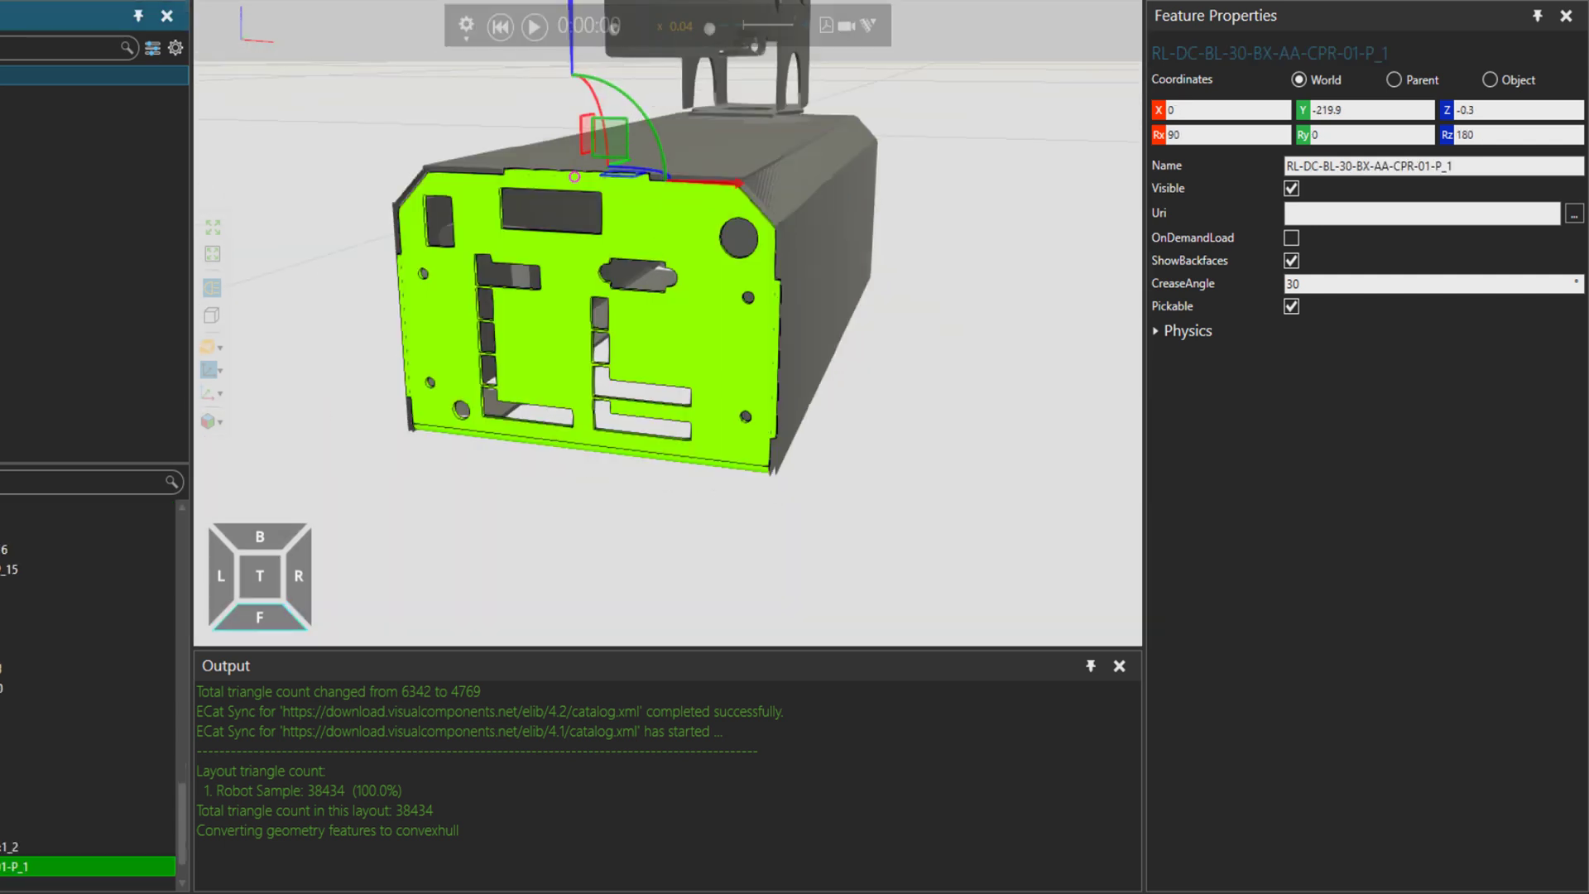
{"action": "left_click", "coordinate": [754, 3]}
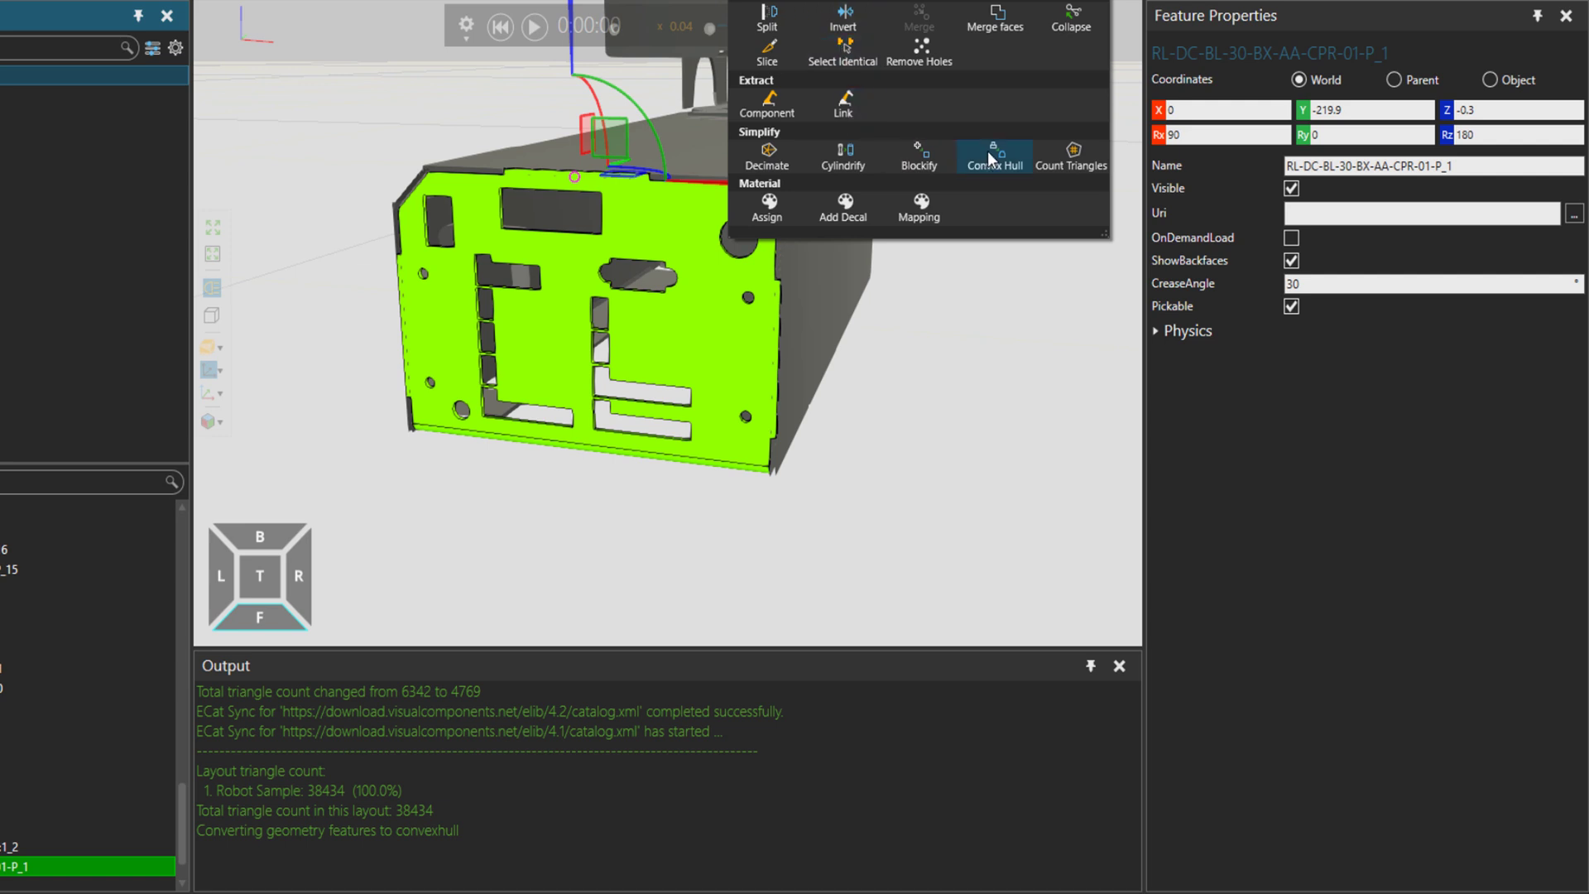
{"action": "left_click", "coordinate": [919, 156]}
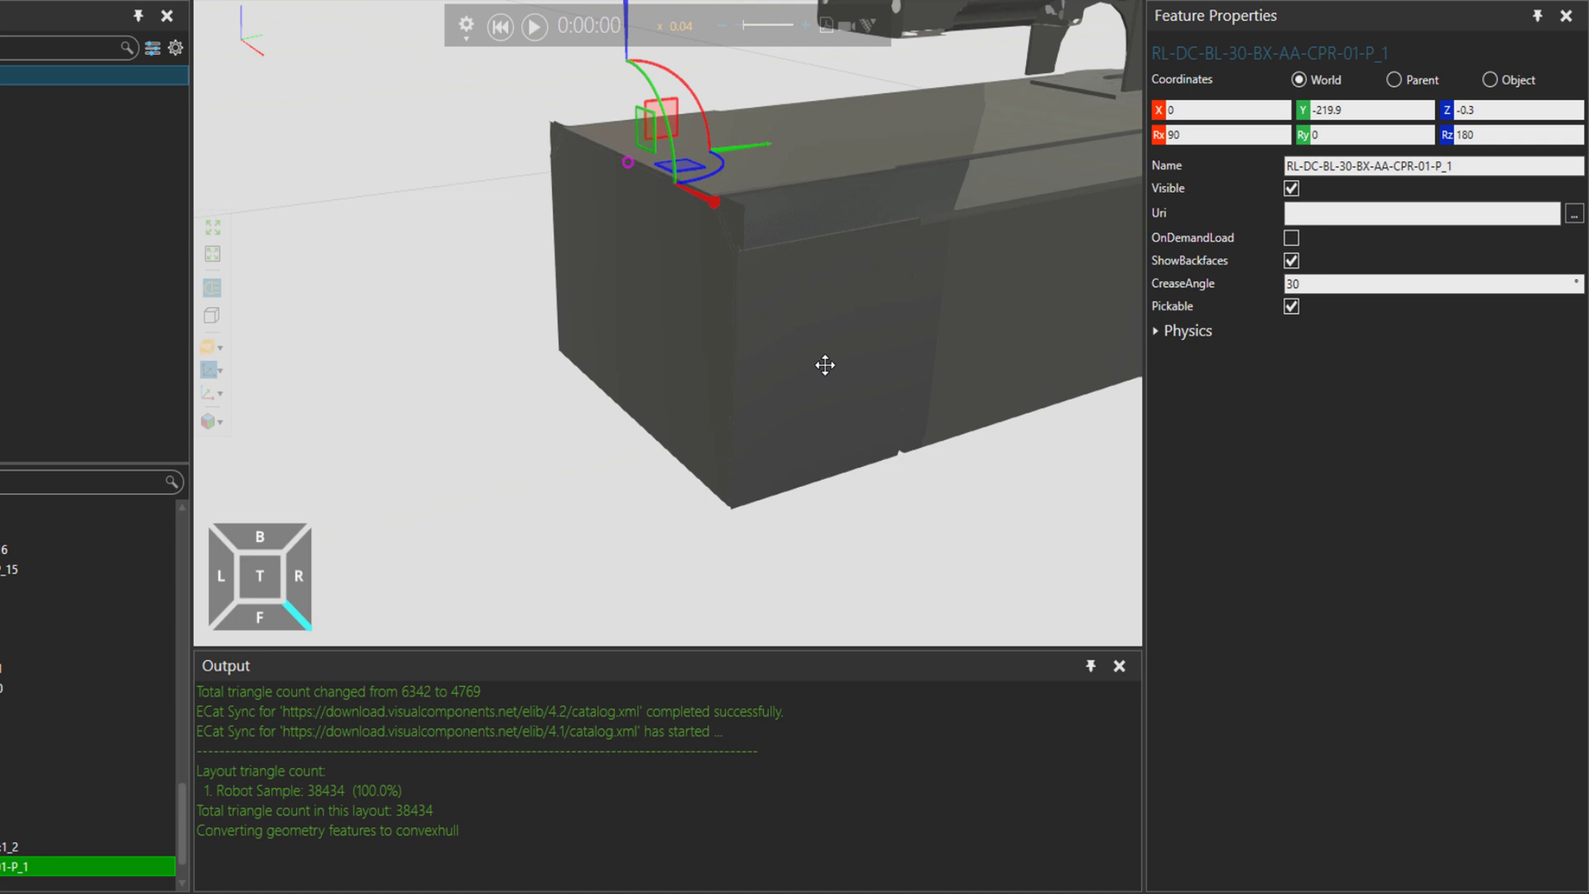
Convert the motor on the base into a convex hull, then deselect it
{"action": "right_click_drag", "start_coordinate": [826, 365], "coordinate": [763, 360]}
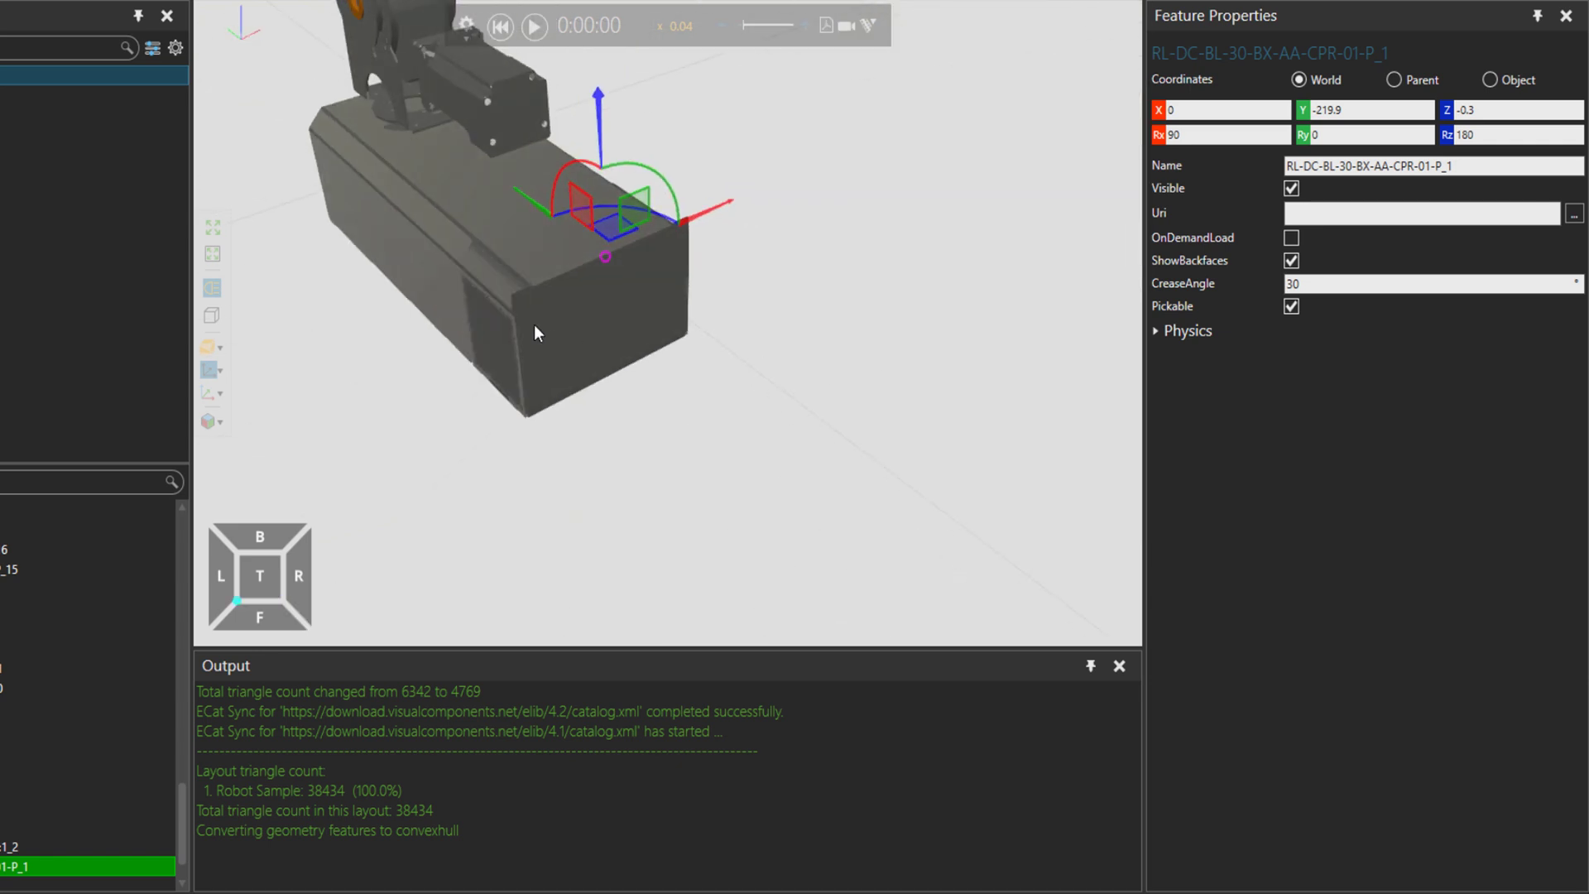
{"action": "right_click_drag", "start_coordinate": [534, 331], "coordinate": [672, 495], "text": "ctrl"}
{"action": "right_click_drag", "start_coordinate": [578, 355], "coordinate": [607, 449], "text": "ctrl"}
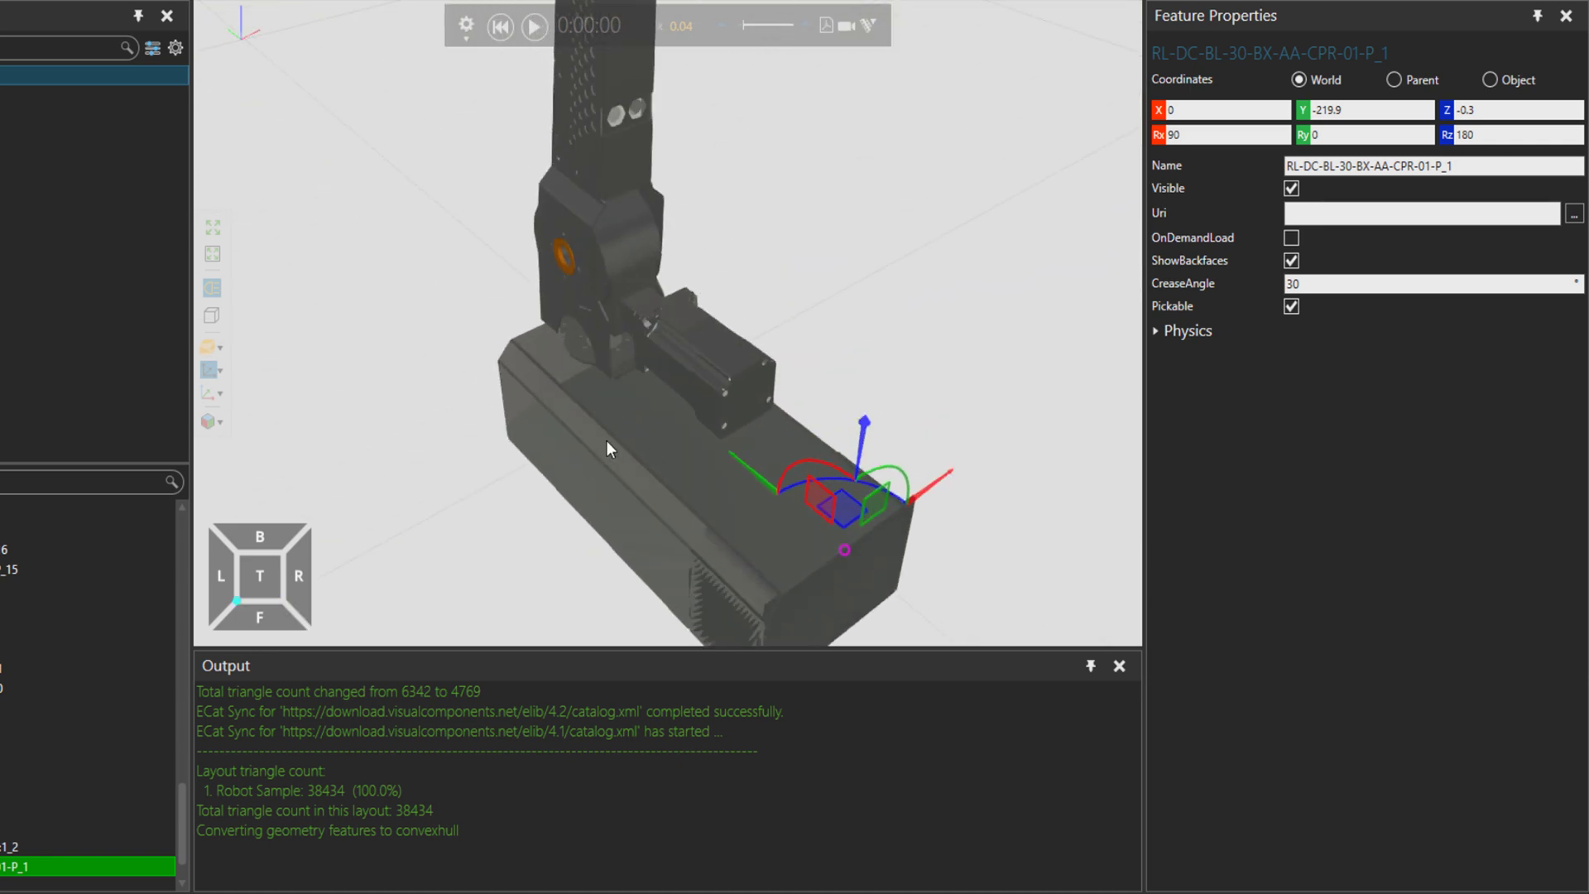
{"action": "left_click", "coordinate": [692, 404]}
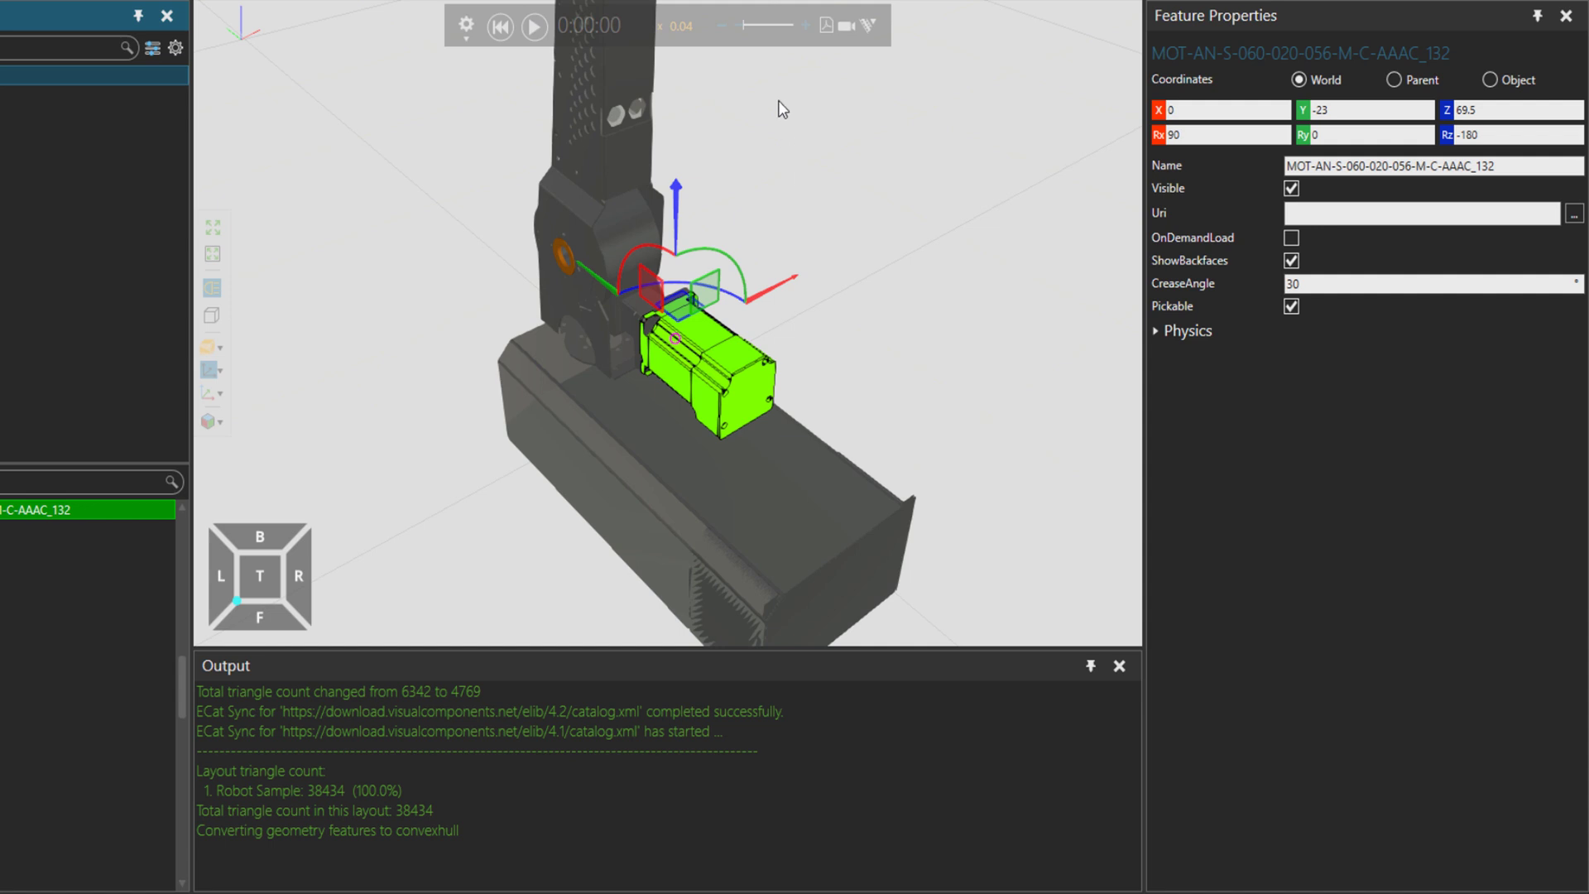
{"action": "left_click", "coordinate": [749, 1]}
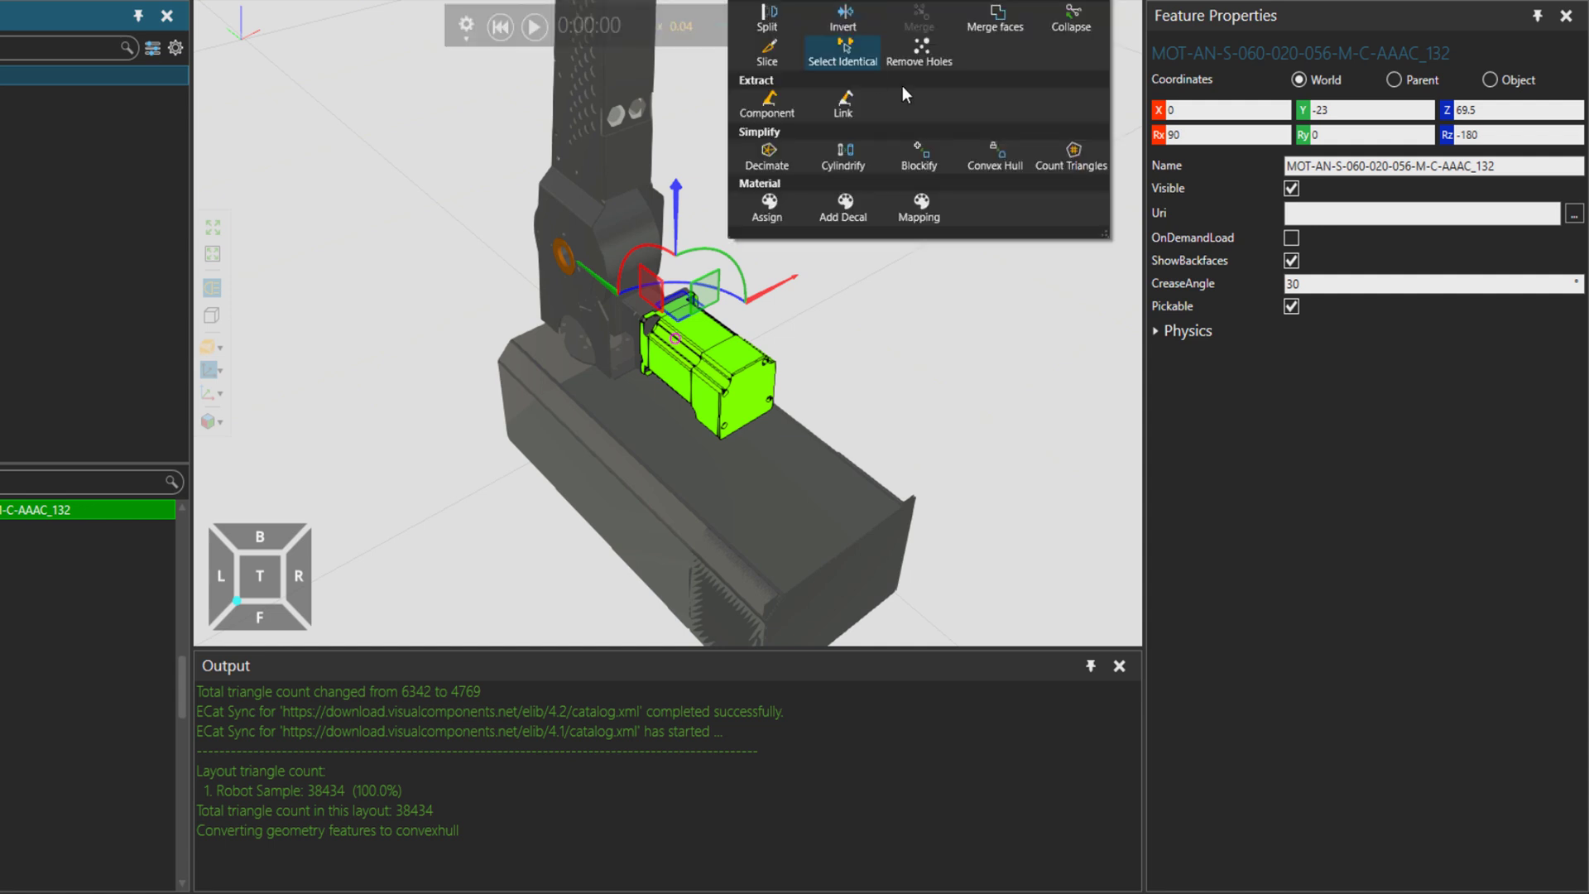
{"action": "left_click", "coordinate": [985, 151]}
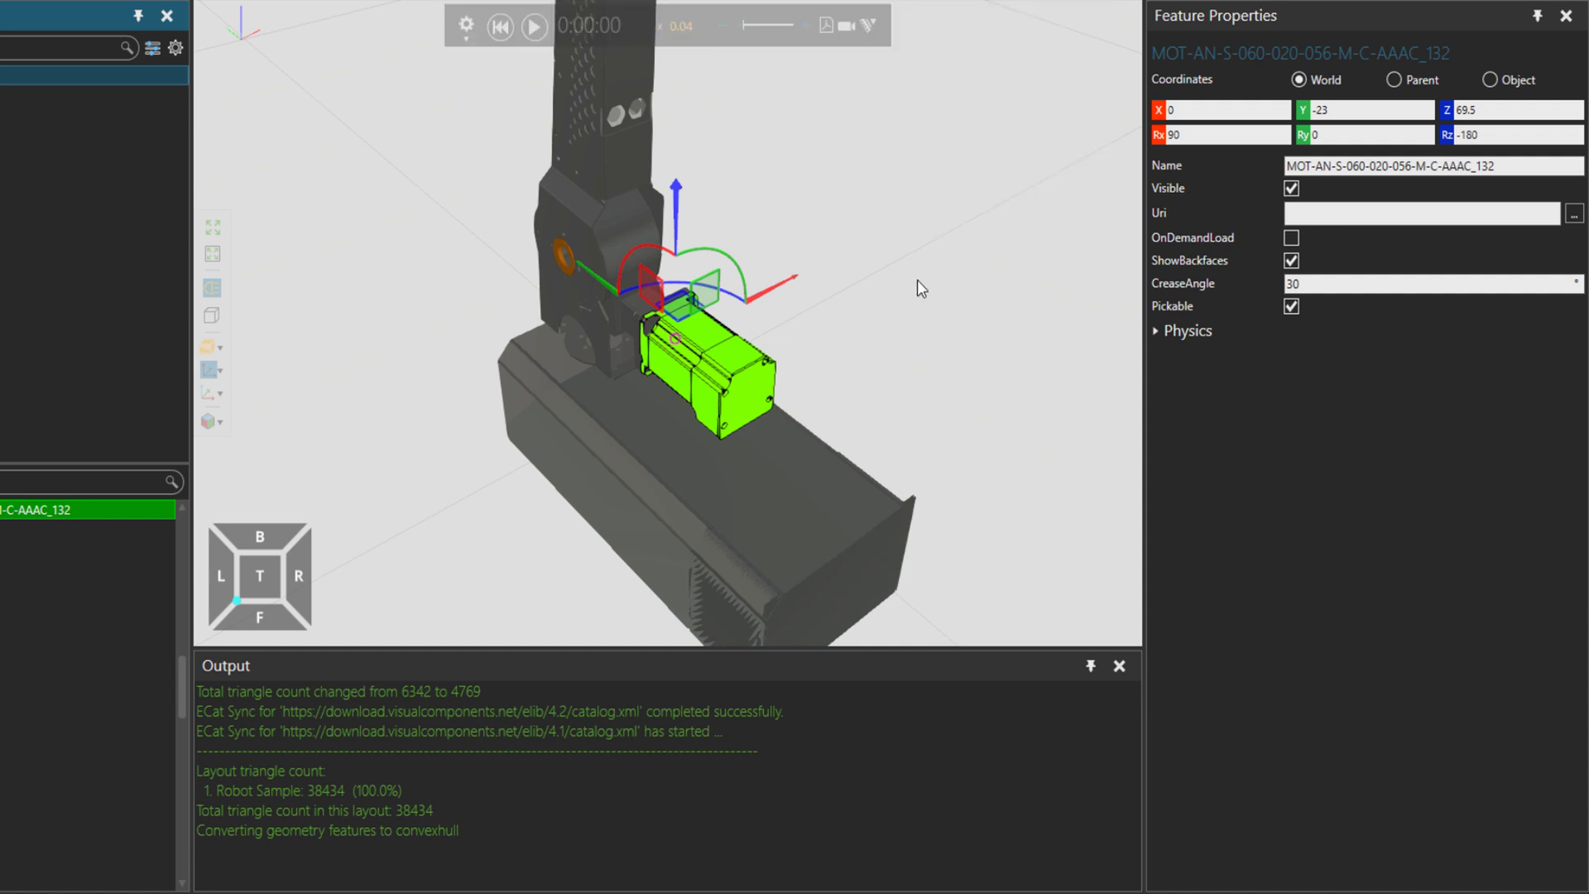
{"action": "left_click", "coordinate": [824, 370]}
{"action": "scroll", "coordinate": [714, 375], "scroll_direction": "up", "scroll_amount": 10}
Count the whole layout's triangles and select the new total of 33929 in Output
{"action": "scroll", "coordinate": [709, 371], "scroll_direction": "down", "scroll_amount": 10}
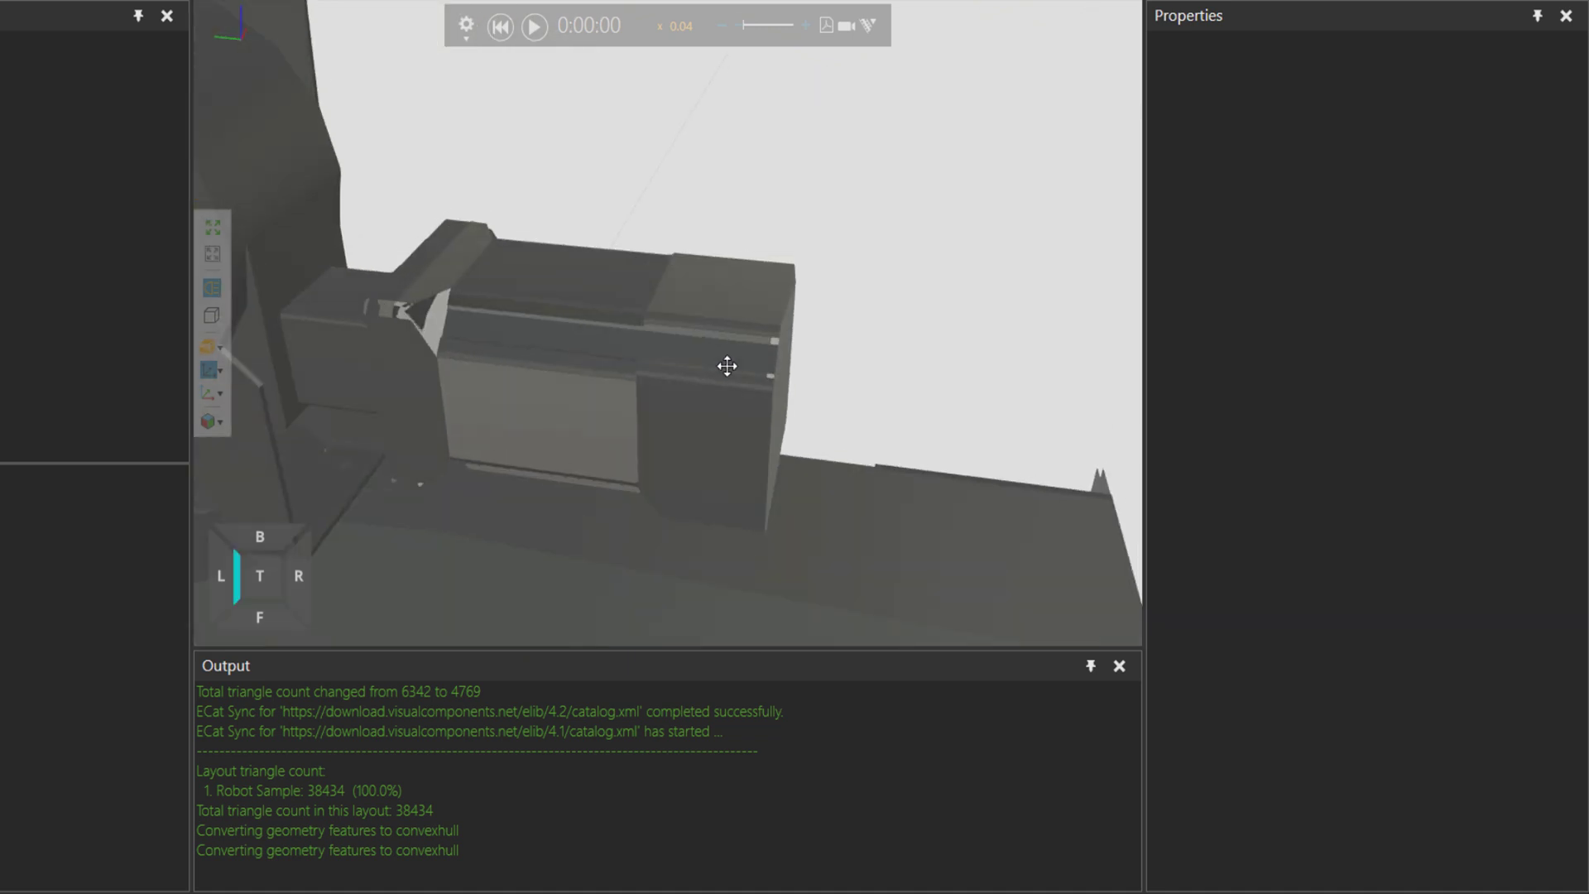
{"action": "scroll", "coordinate": [604, 361], "scroll_direction": "down", "scroll_amount": 5}
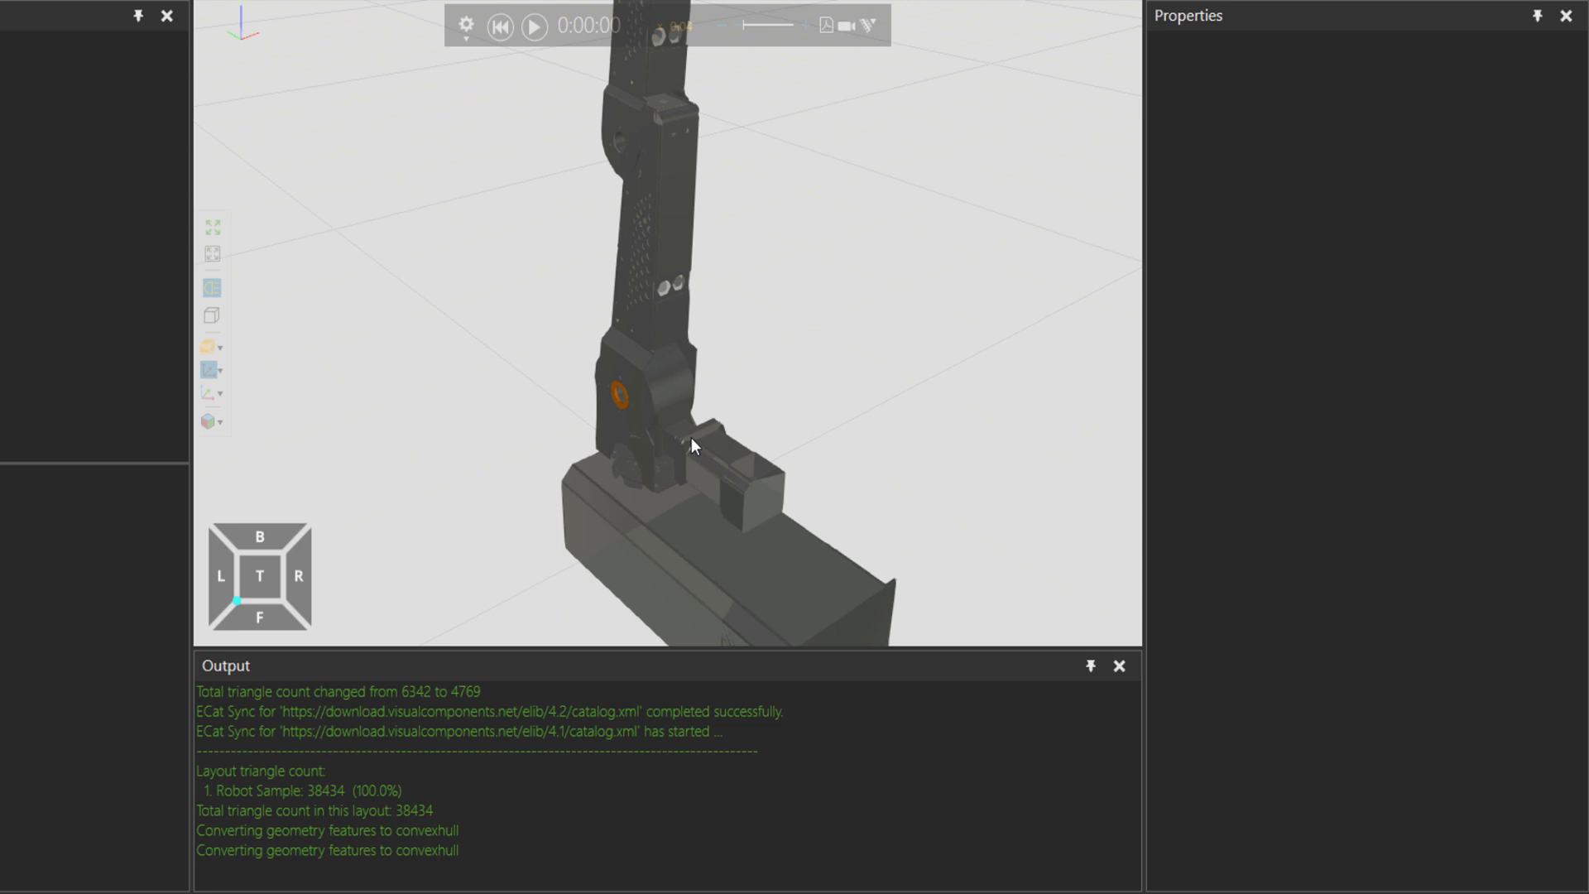
{"action": "scroll", "coordinate": [731, 336], "scroll_direction": "down", "scroll_amount": 5}
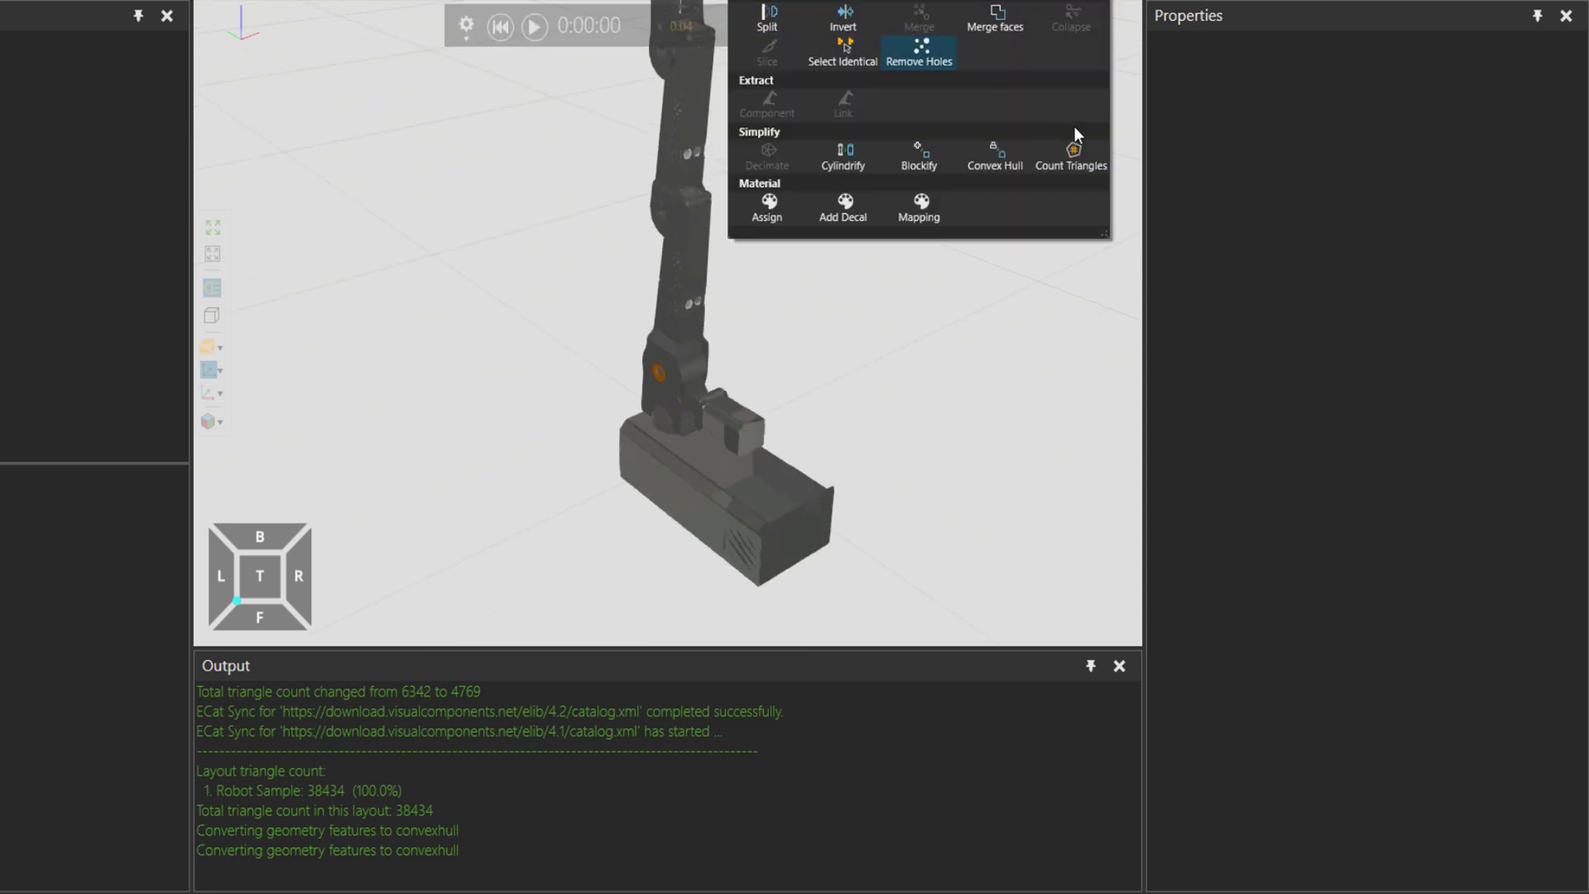
{"action": "left_click", "coordinate": [1071, 149]}
{"action": "left_click", "coordinate": [1409, 99]}
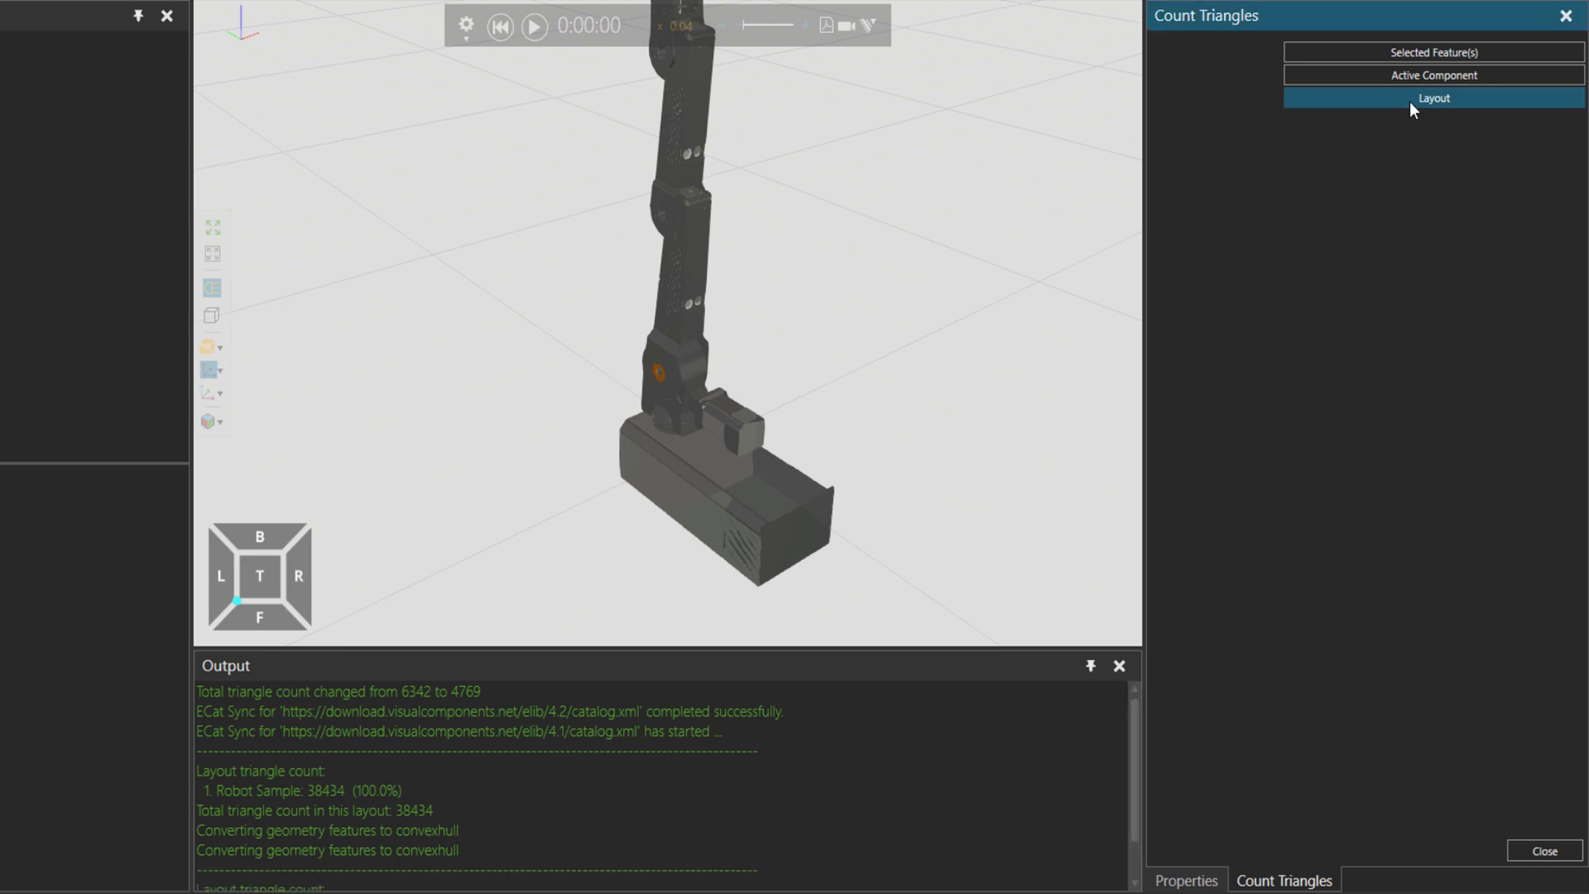
{"action": "double_click", "coordinate": [421, 881]}
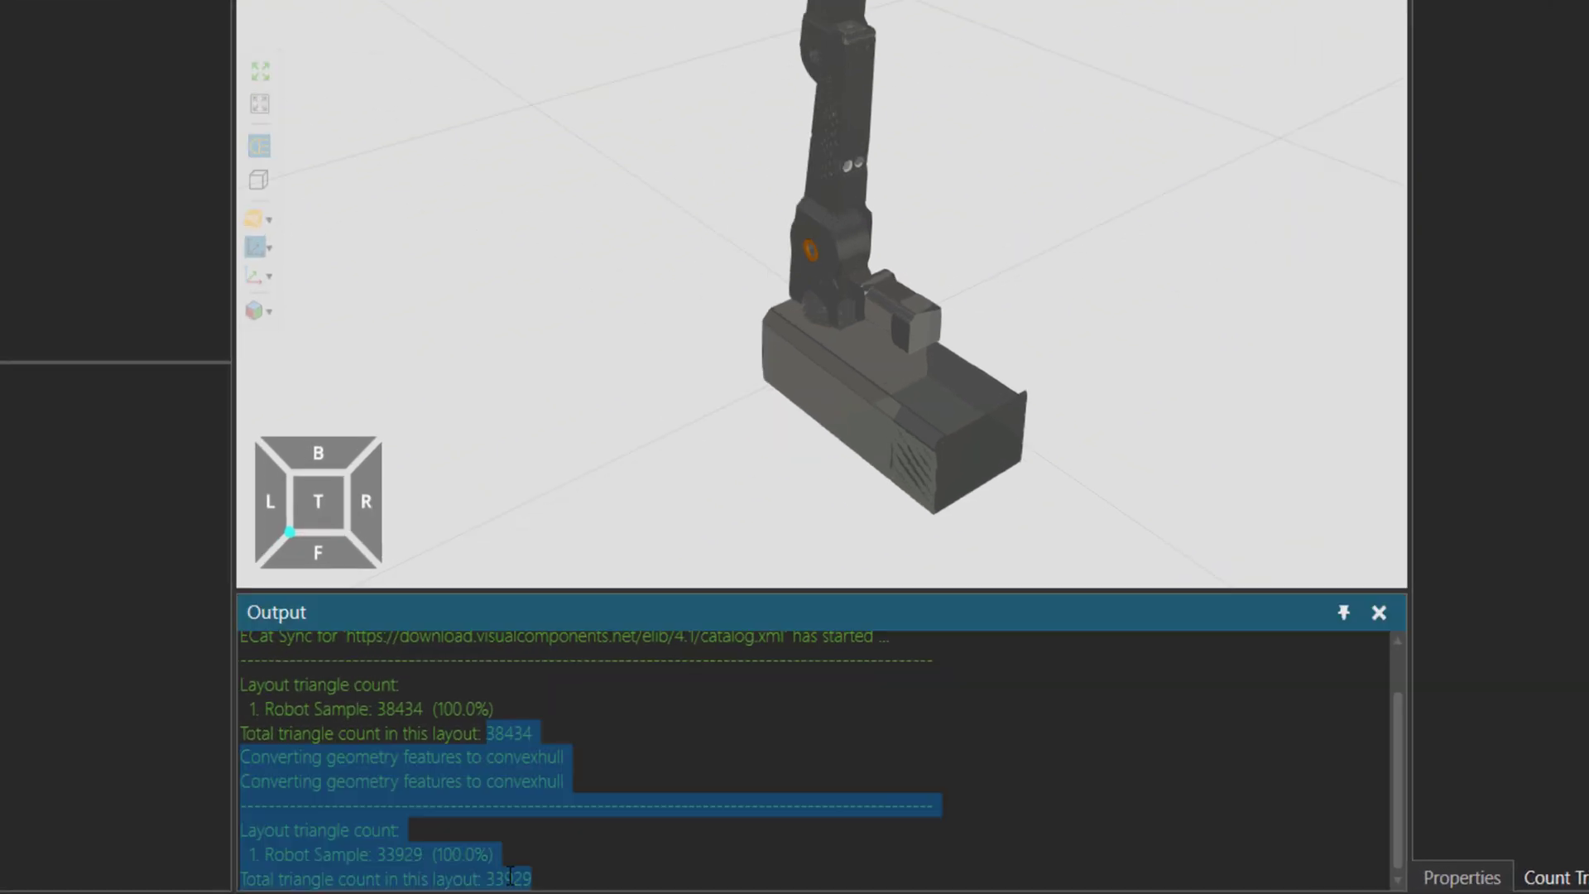